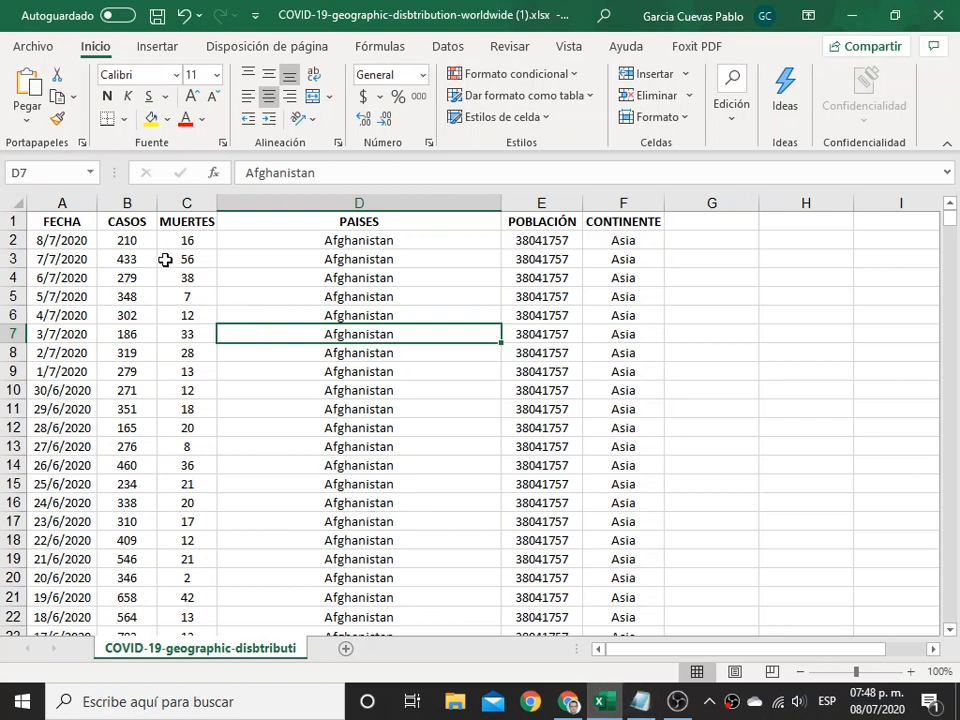
Look through the dates, cases, deaths and countries in the COVID-19 dataset, from the first rows down toward the end
{"action": "left_click_drag", "start_coordinate": [144, 224], "coordinate": [189, 221]}
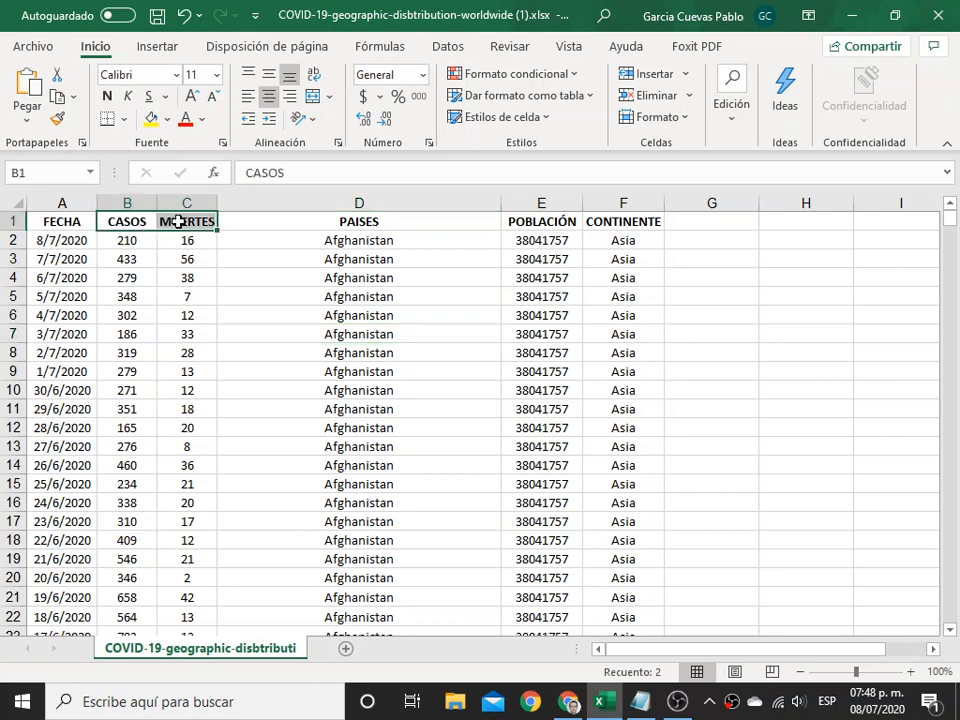
{"action": "left_click", "coordinate": [291, 372]}
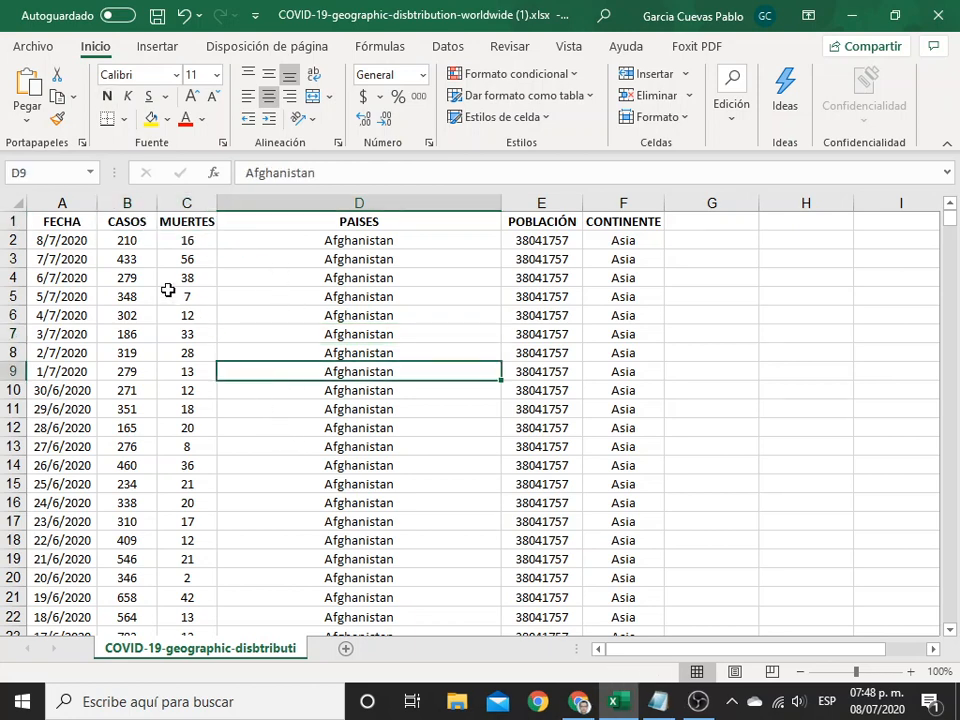
{"action": "left_click", "coordinate": [73, 248]}
{"action": "left_click_drag", "start_coordinate": [73, 248], "coordinate": [77, 371]}
{"action": "left_click", "coordinate": [73, 405]}
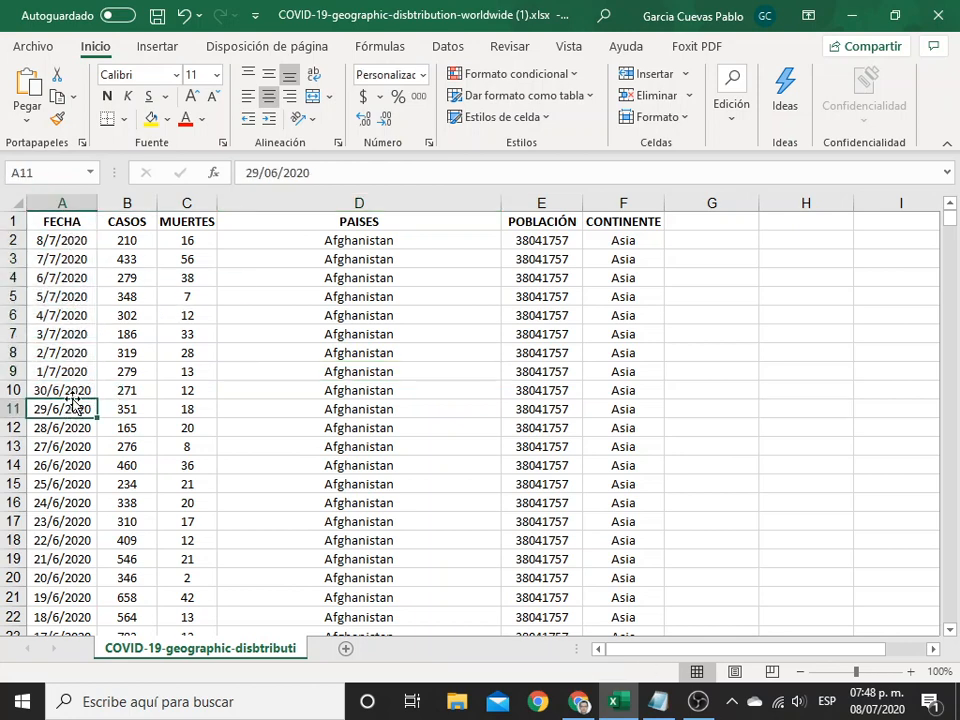
{"action": "left_click_drag", "start_coordinate": [73, 245], "coordinate": [128, 259]}
{"action": "left_click", "coordinate": [73, 265]}
{"action": "left_click", "coordinate": [343, 241]}
{"action": "left_click_drag", "start_coordinate": [950, 218], "coordinate": [955, 594]}
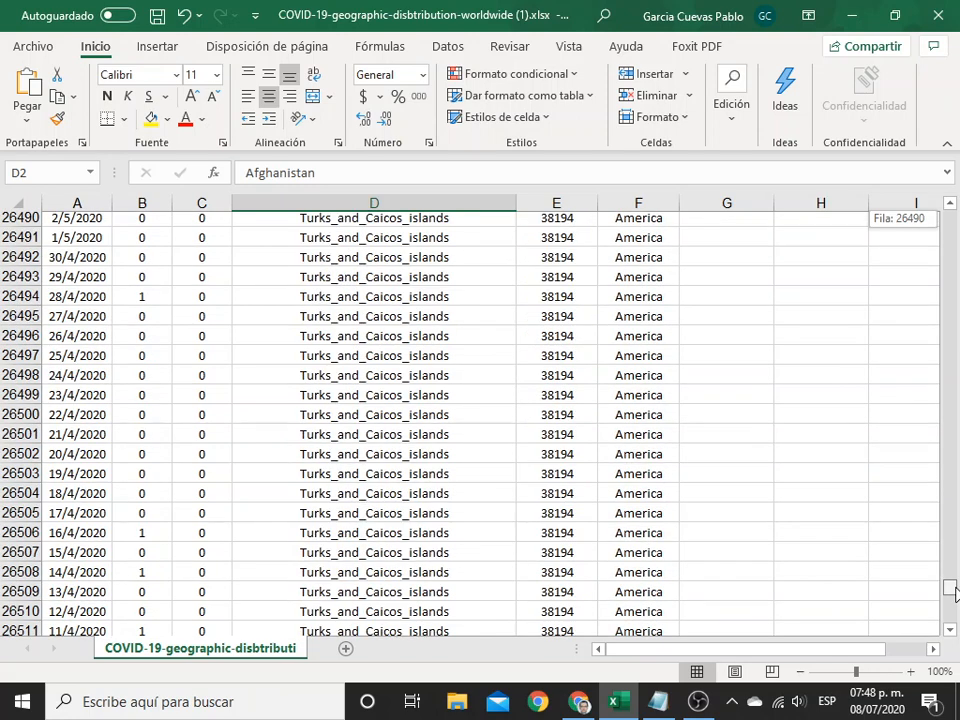
{"action": "left_click_drag", "start_coordinate": [955, 594], "coordinate": [949, 222]}
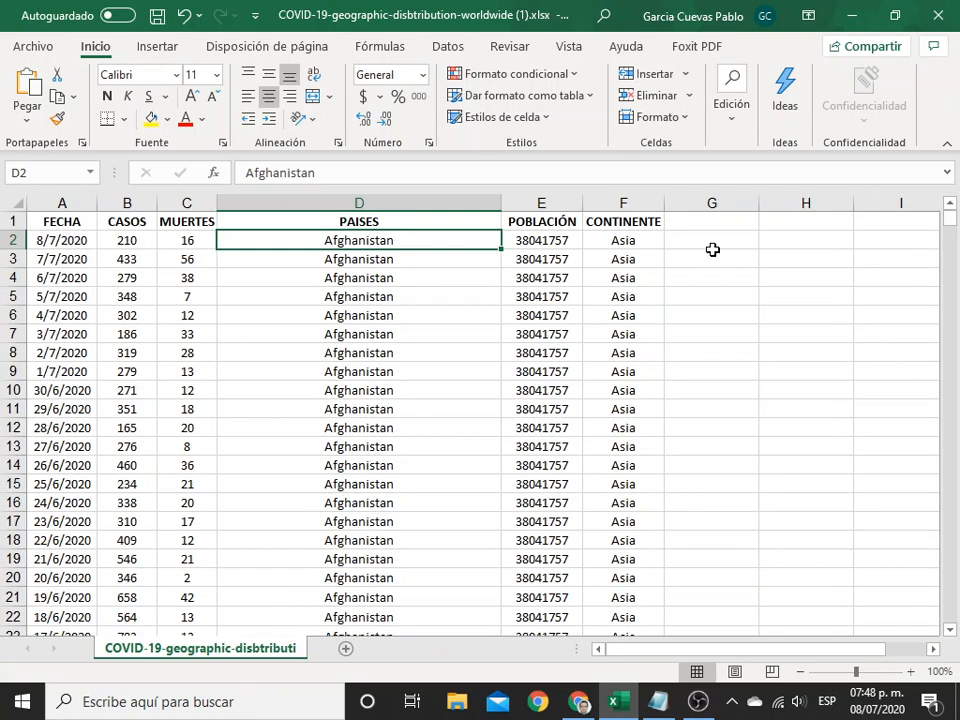
Review the dataset's column headings one by one, from FECHA through CONTINENTE
{"action": "left_click", "coordinate": [72, 219]}
{"action": "left_click", "coordinate": [129, 219]}
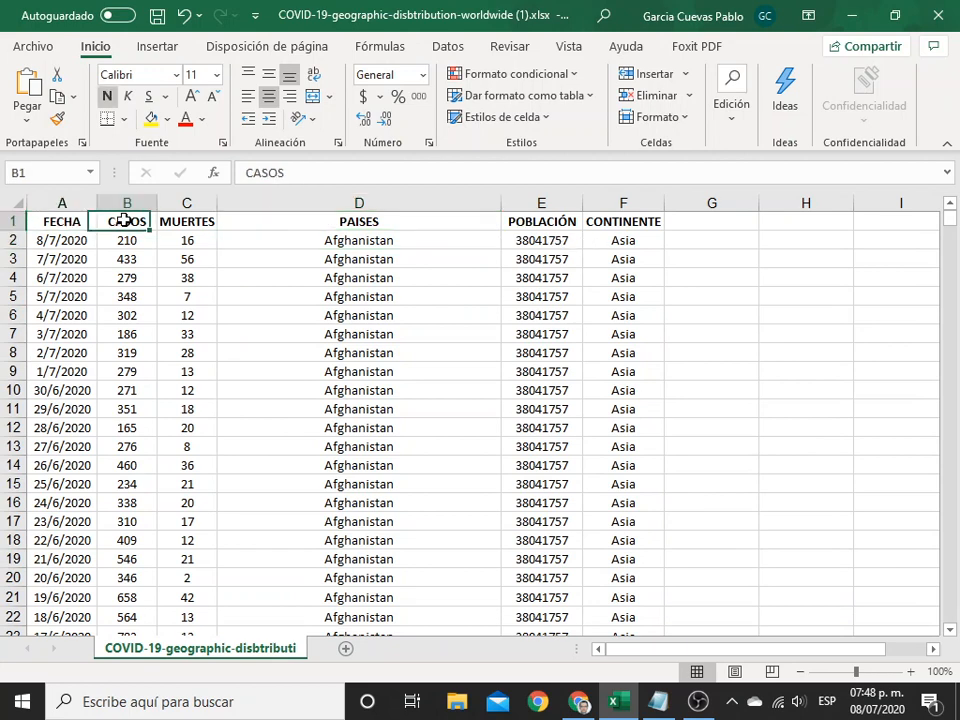
{"action": "left_click", "coordinate": [181, 219]}
{"action": "left_click", "coordinate": [330, 219]}
{"action": "left_click", "coordinate": [520, 220]}
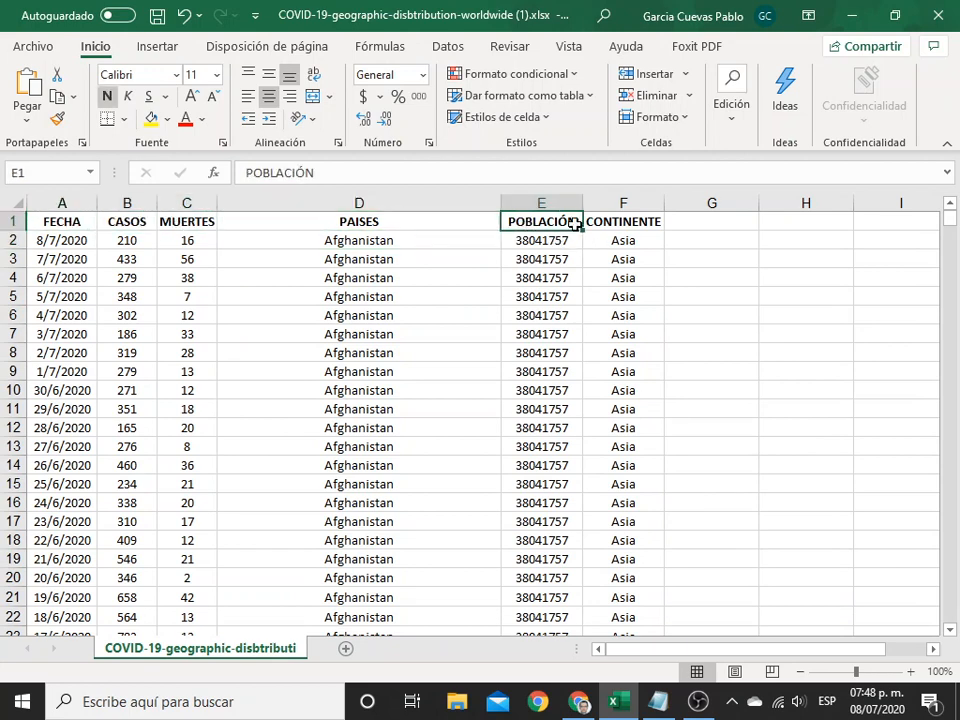
{"action": "left_click", "coordinate": [579, 239]}
{"action": "left_click", "coordinate": [639, 221]}
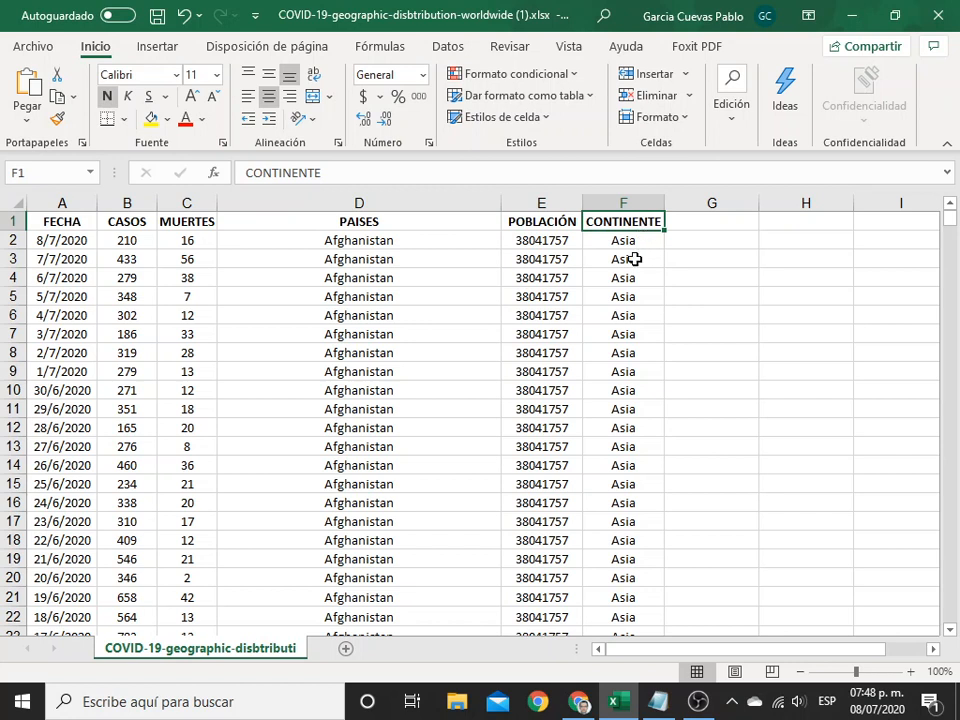
{"action": "left_click", "coordinate": [637, 247]}
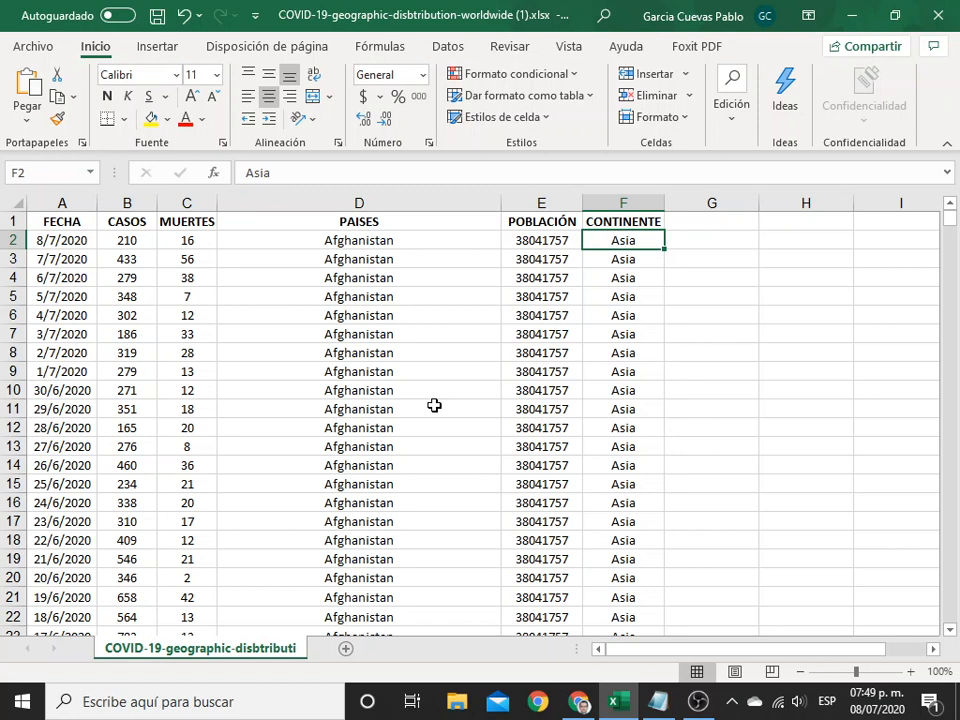
Insert a pivot table on a new worksheet from the whole dataset, columns FECHA to CONTINENTE down to row 28460
{"action": "left_click_drag", "start_coordinate": [69, 218], "coordinate": [602, 218]}
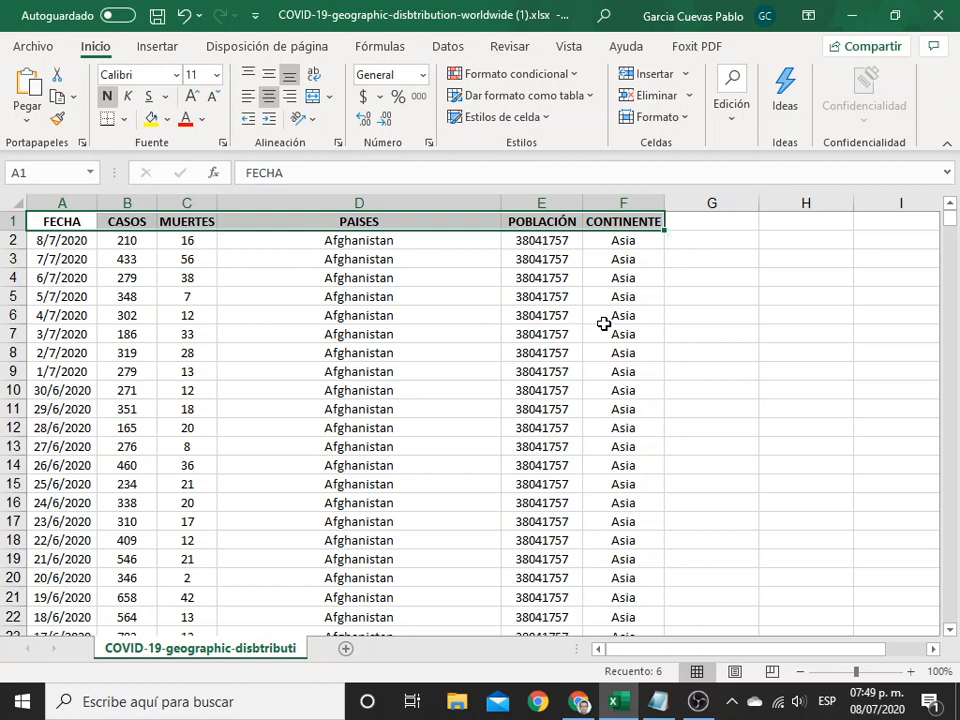
{"action": "key", "text": "ctrl+shift+Down"}
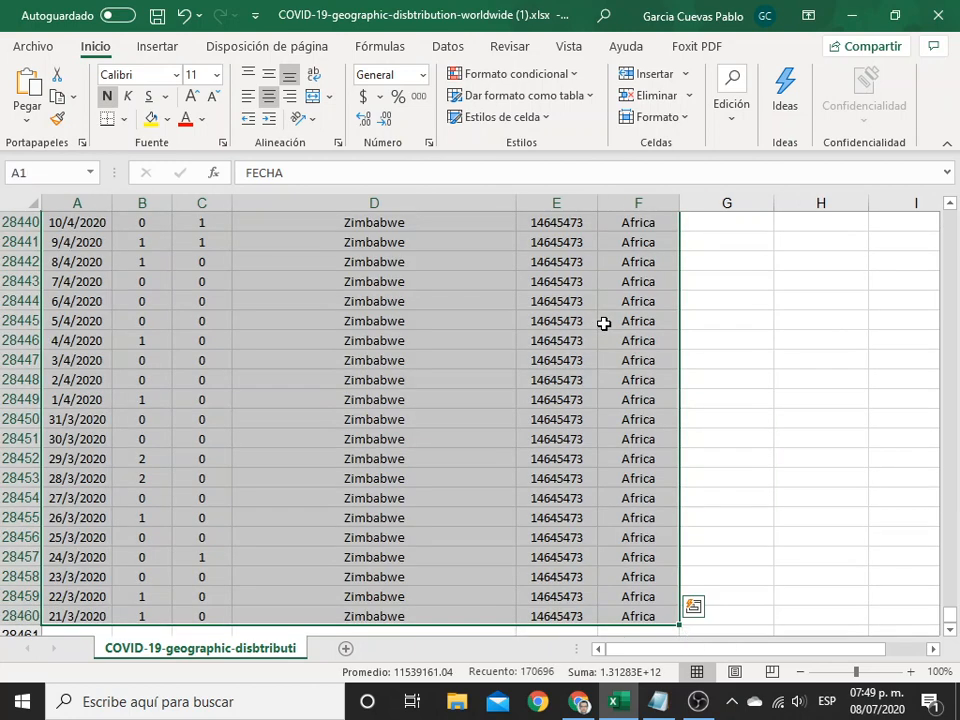
{"action": "scroll", "coordinate": [437, 349], "scroll_direction": "up", "scroll_amount": 6}
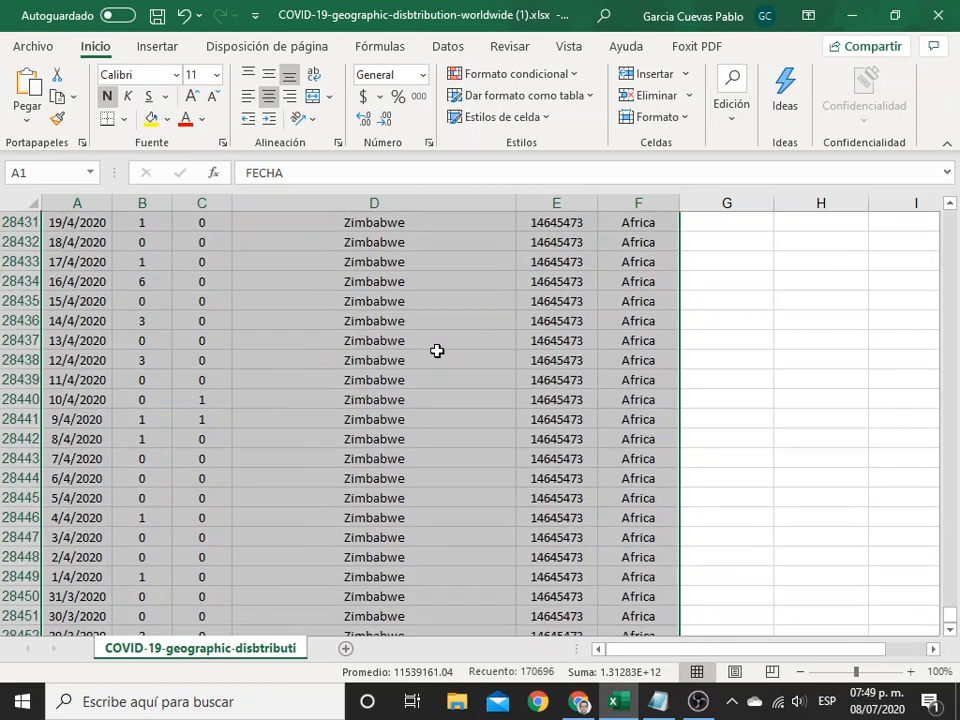
{"action": "scroll", "coordinate": [540, 372], "scroll_direction": "down", "scroll_amount": 3}
{"action": "left_click", "coordinate": [163, 51]}
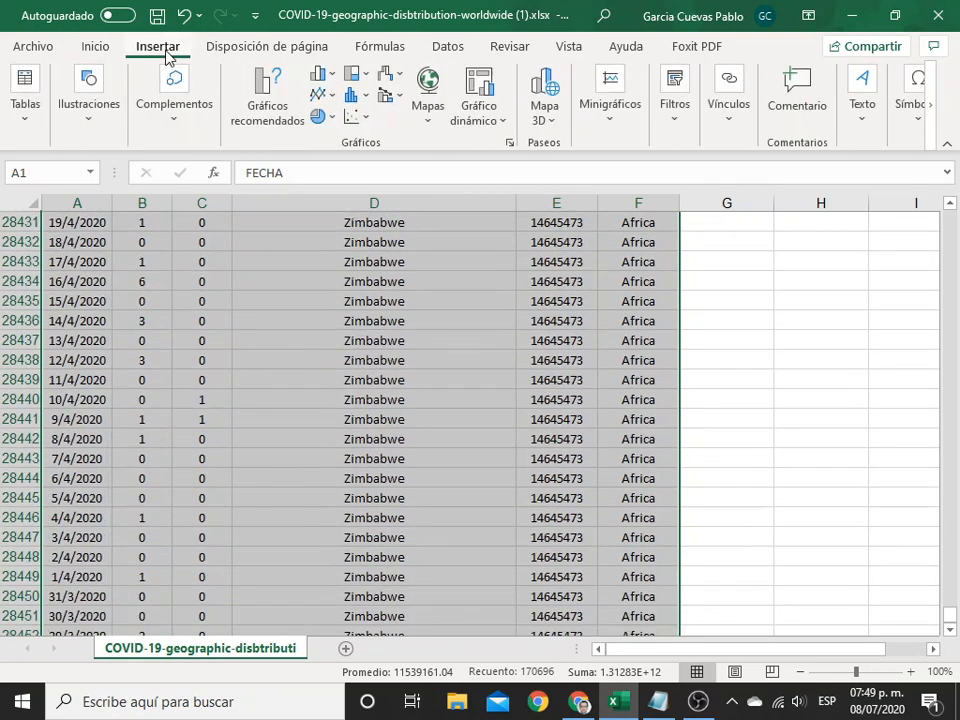
{"action": "left_click", "coordinate": [25, 105]}
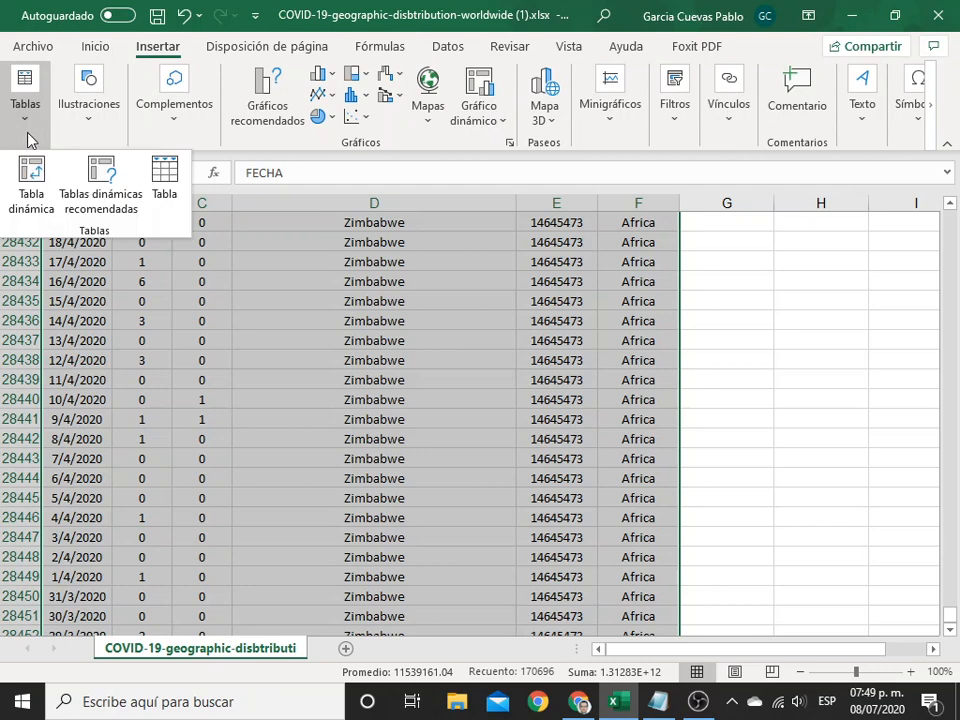
{"action": "left_click", "coordinate": [28, 190]}
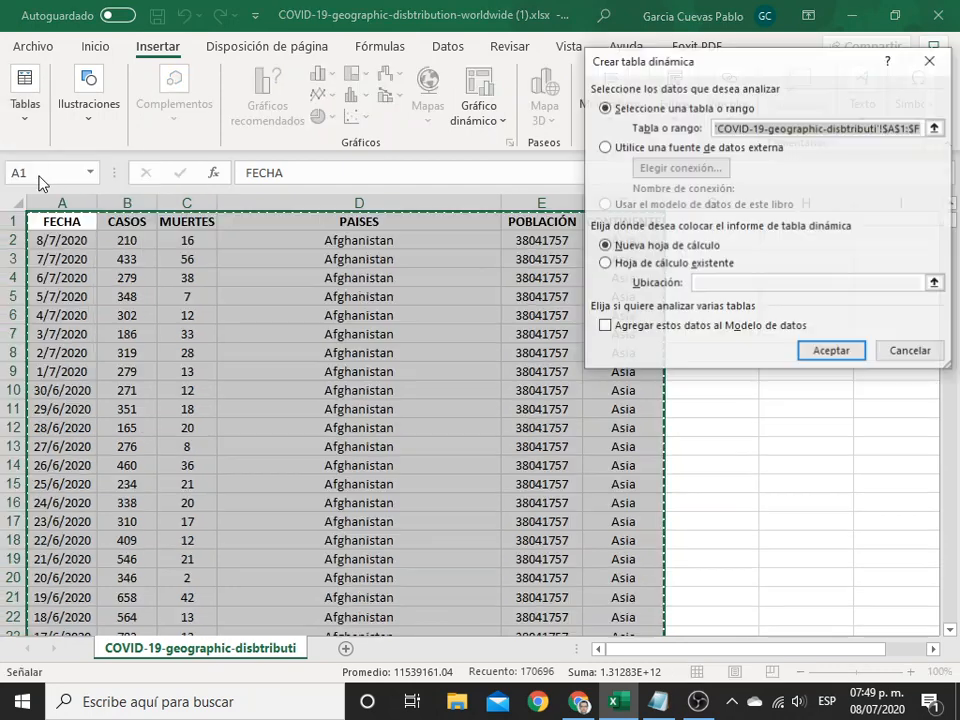
{"action": "left_click", "coordinate": [831, 352]}
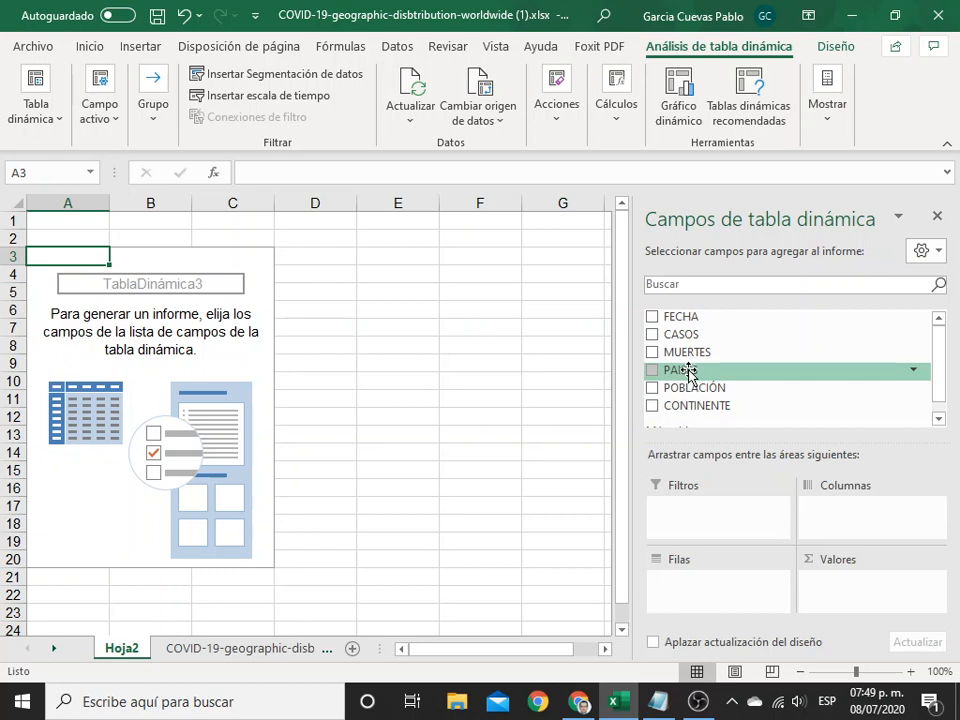
Lay out the pivot table with CONTINENTE as rows and the sums of MUERTES and CASOS as values
{"action": "left_click_drag", "start_coordinate": [687, 372], "coordinate": [714, 588]}
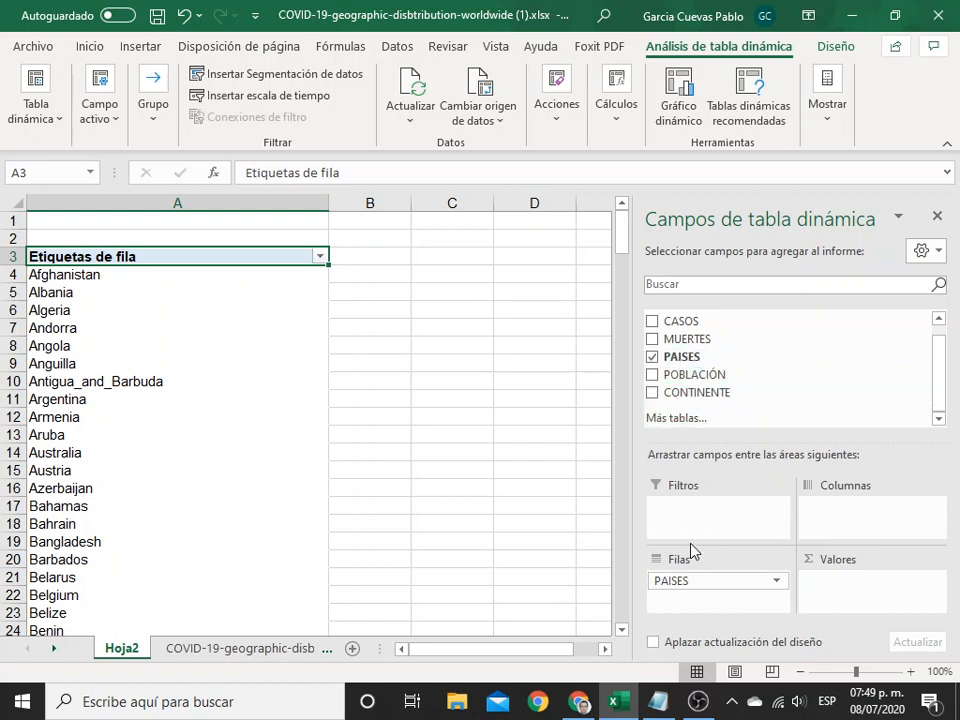
{"action": "mouse_move", "coordinate": [686, 583]}
{"action": "left_mouse_down"}
{"action": "mouse_move", "coordinate": [688, 368]}
{"action": "mouse_move", "coordinate": [700, 592]}
{"action": "left_mouse_up"}
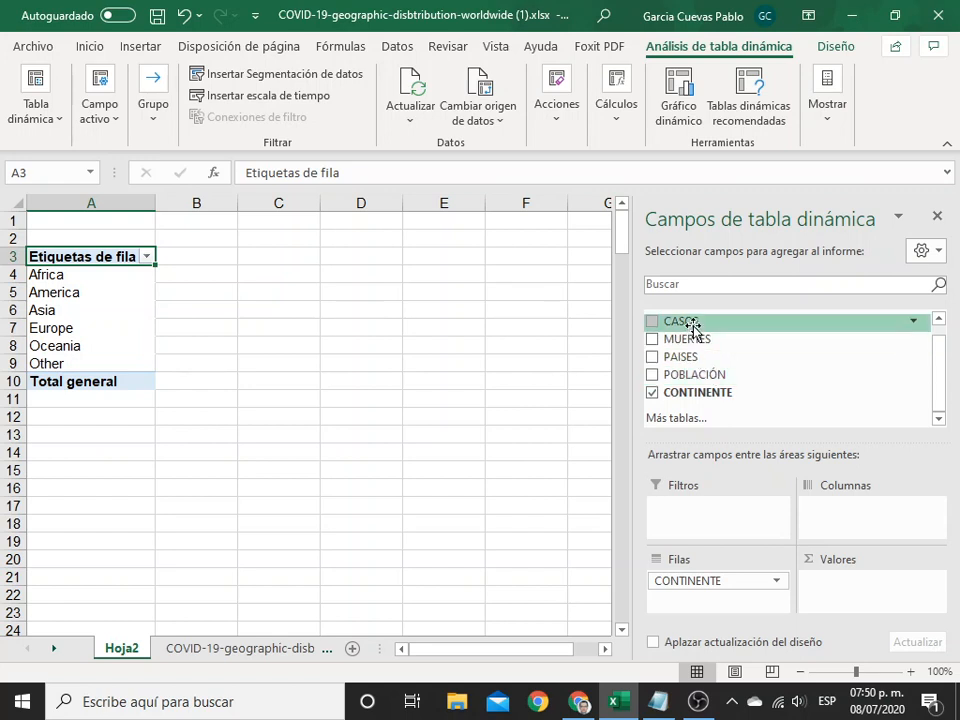
{"action": "left_click_drag", "start_coordinate": [690, 324], "coordinate": [866, 597]}
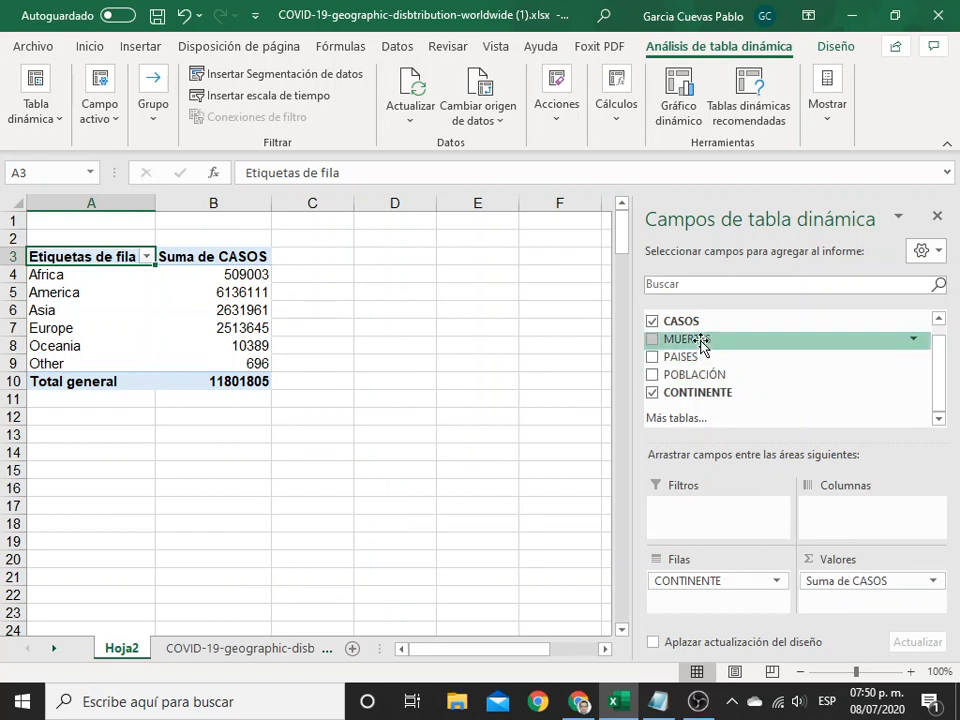
{"action": "left_click_drag", "start_coordinate": [701, 341], "coordinate": [861, 579]}
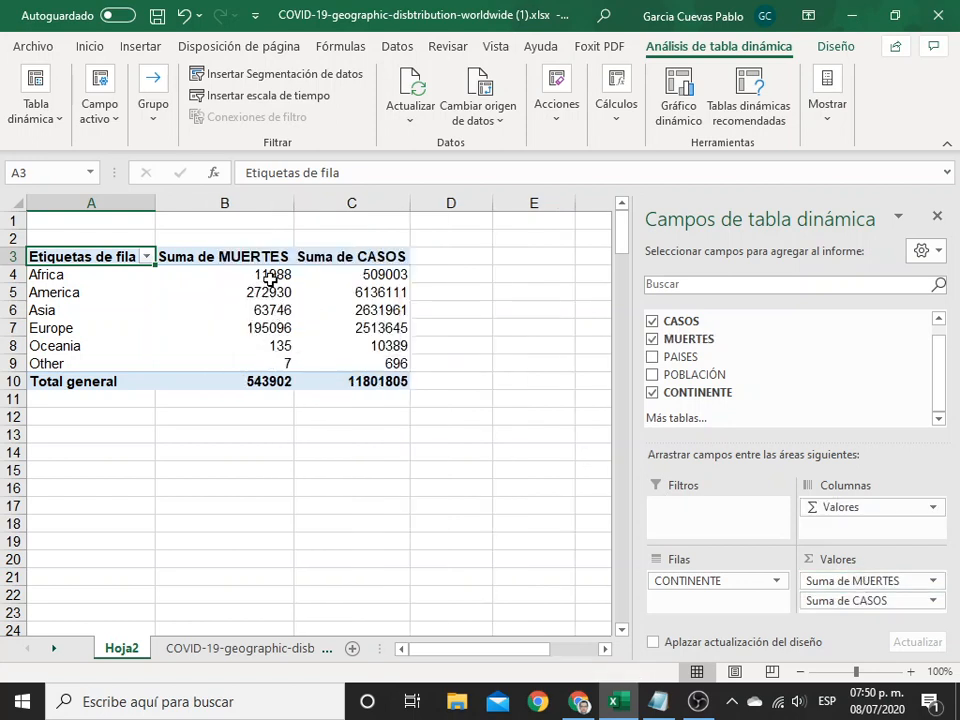
Examine the deaths and cases totals for Other, Africa, America and Asia in the pivot table
{"action": "left_click", "coordinate": [285, 365]}
{"action": "left_click", "coordinate": [394, 364]}
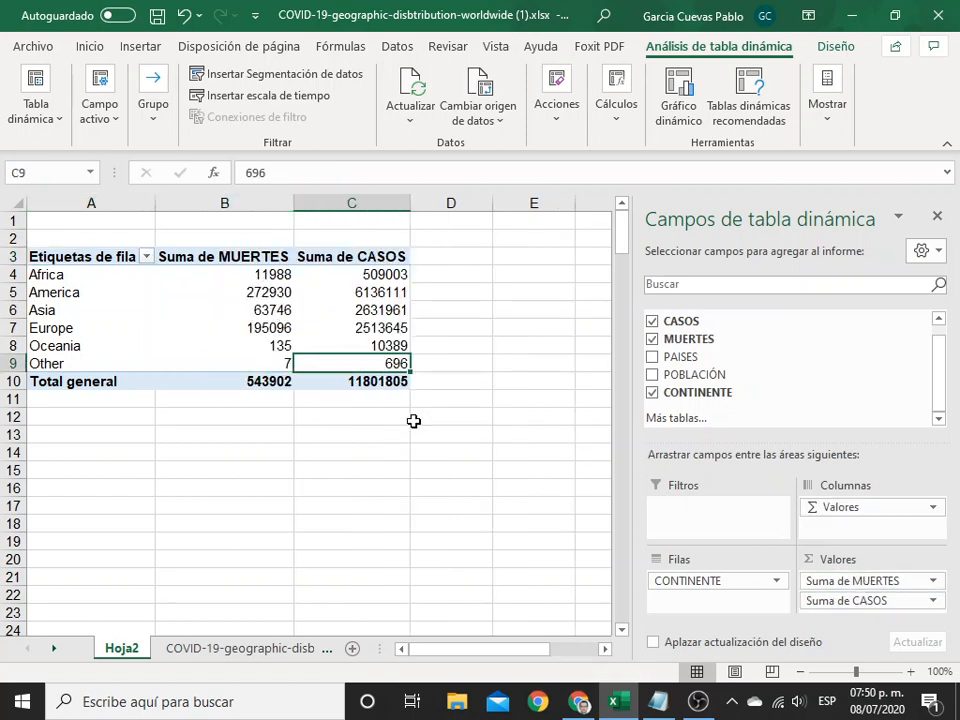
{"action": "left_click", "coordinate": [386, 273]}
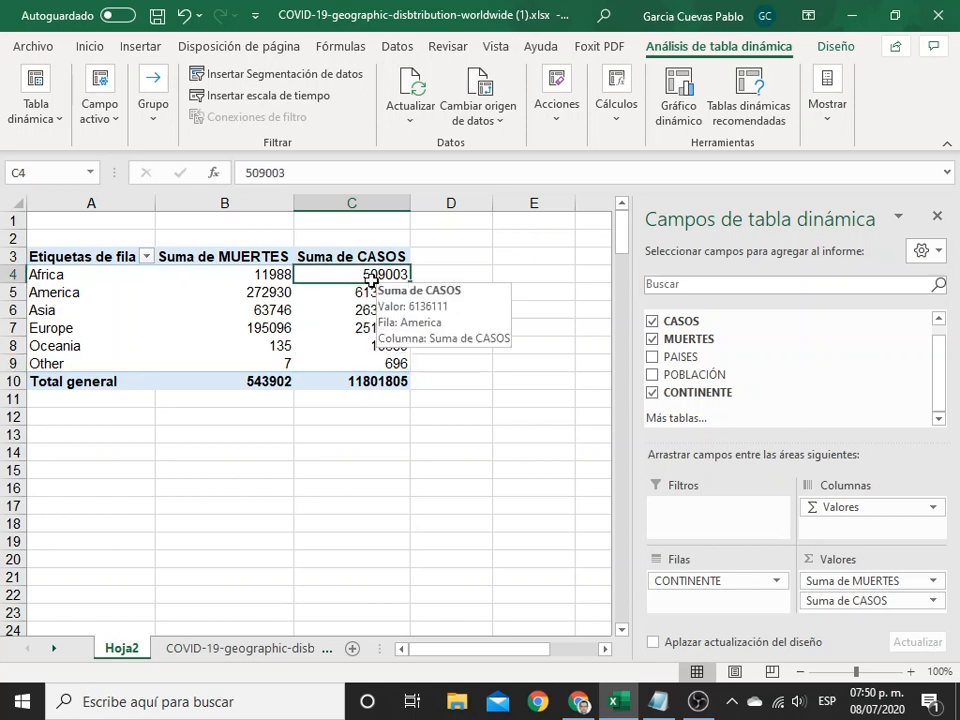
{"action": "left_click", "coordinate": [262, 278]}
{"action": "left_click", "coordinate": [386, 274]}
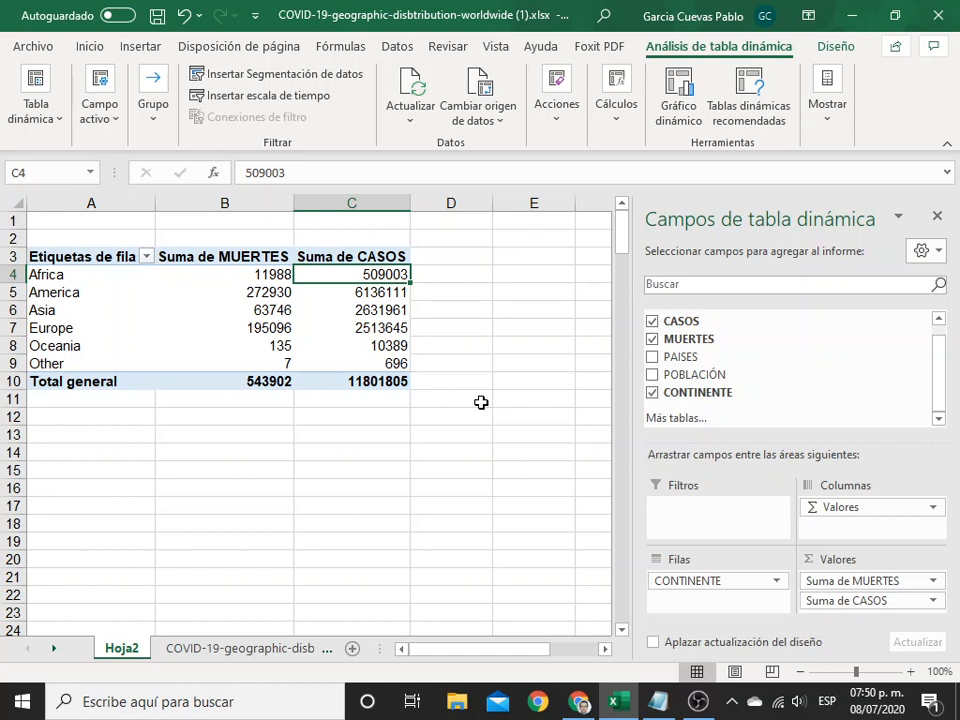
{"action": "left_click", "coordinate": [368, 292]}
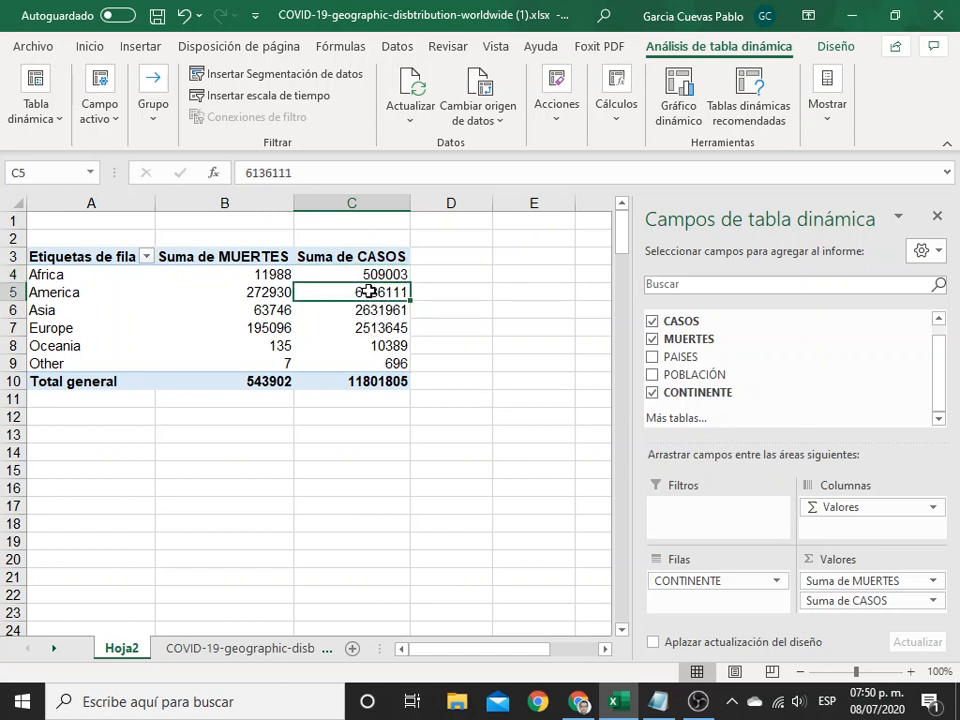
{"action": "left_click", "coordinate": [258, 292]}
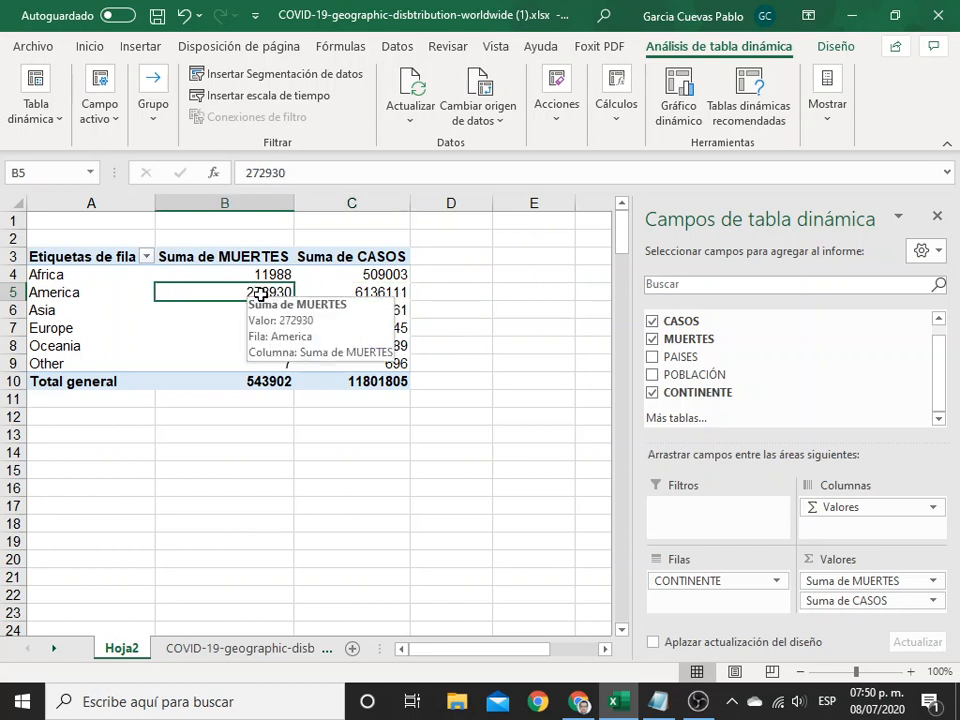
{"action": "left_click", "coordinate": [377, 310]}
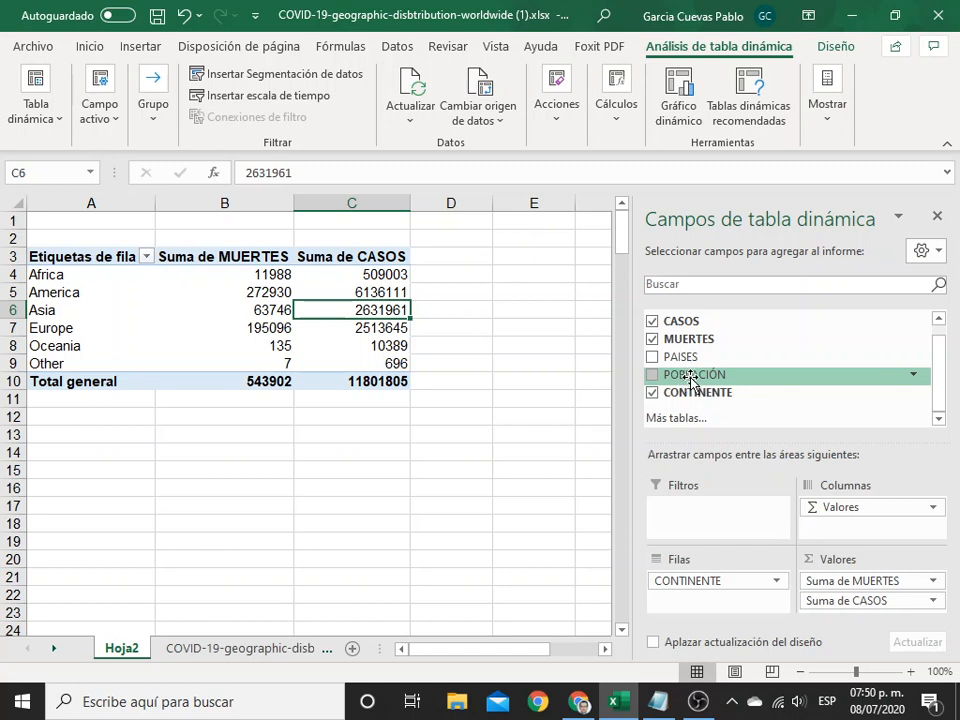
Add the sum of POBLACIÓN to the pivot table values and format its figures as numbers without decimals
{"action": "left_click_drag", "start_coordinate": [664, 378], "coordinate": [858, 612]}
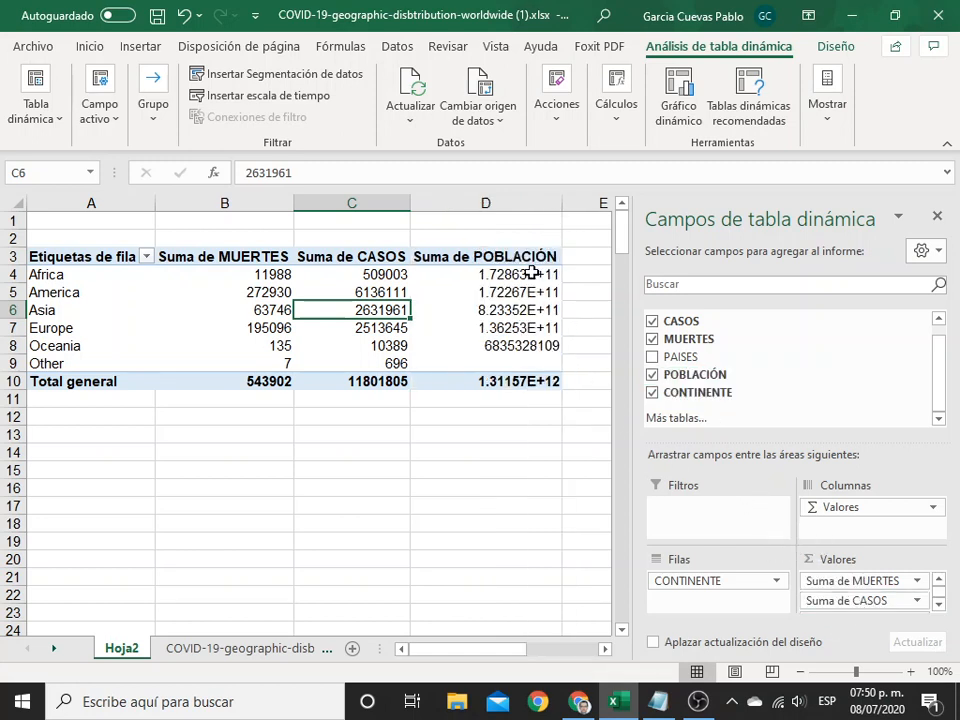
{"action": "left_click_drag", "start_coordinate": [531, 273], "coordinate": [546, 379]}
{"action": "left_click", "coordinate": [82, 49]}
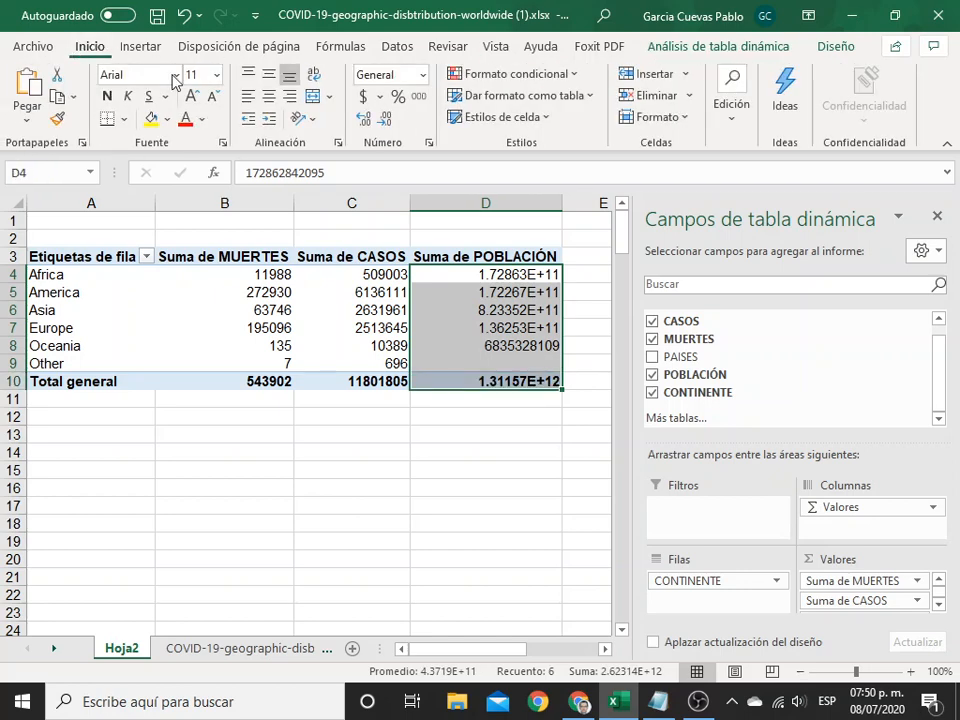
{"action": "left_click", "coordinate": [424, 76]}
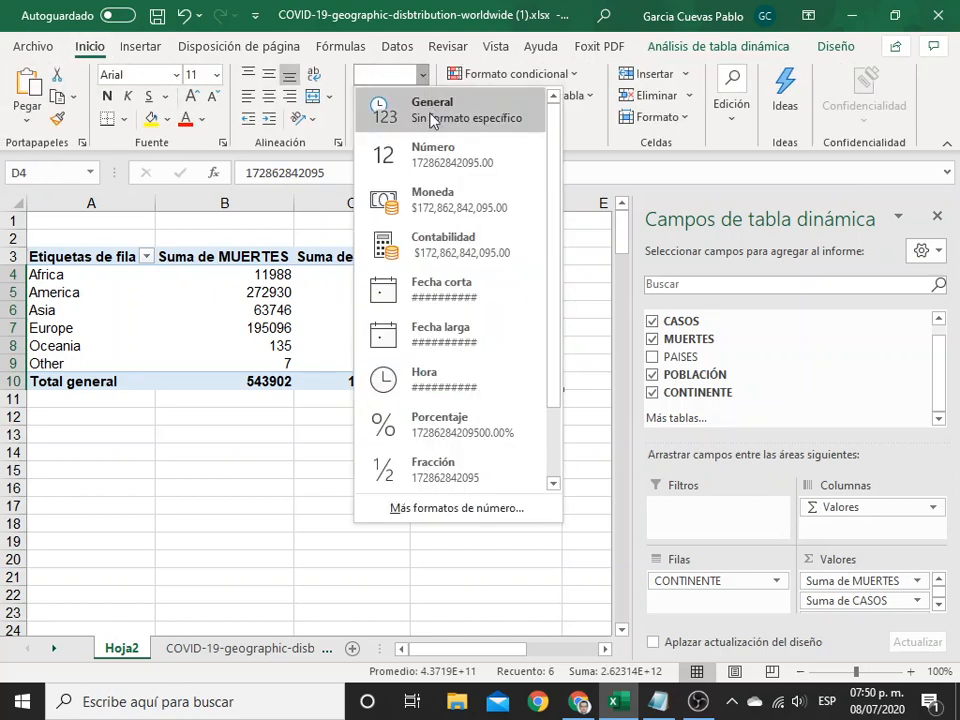
{"action": "left_click", "coordinate": [428, 148]}
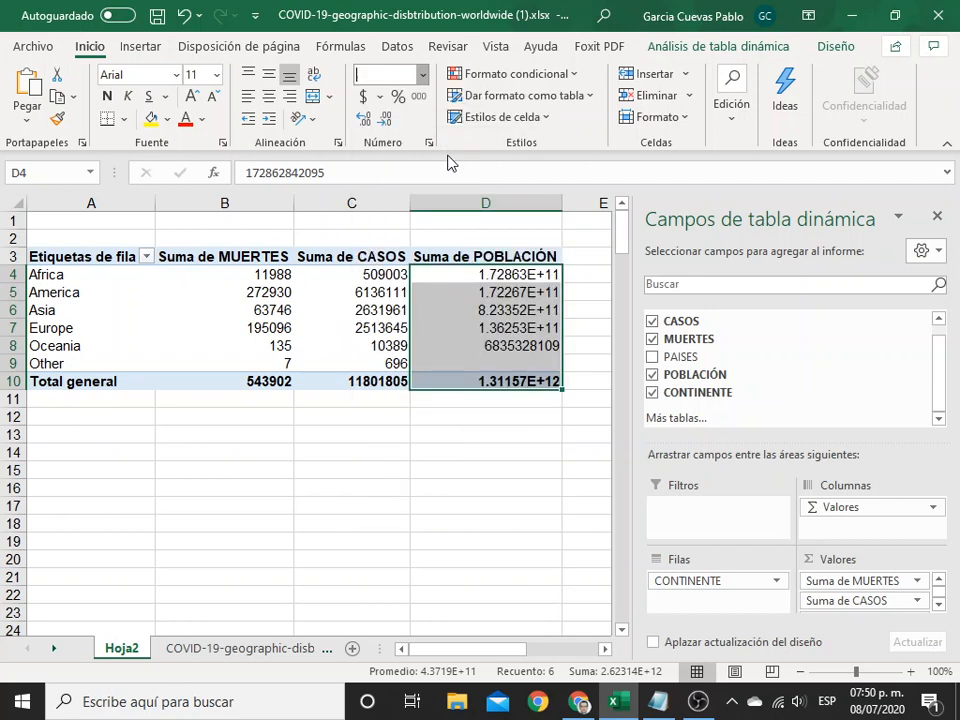
{"action": "left_click", "coordinate": [388, 118]}
{"action": "left_click", "coordinate": [388, 118]}
{"action": "left_click", "coordinate": [499, 492]}
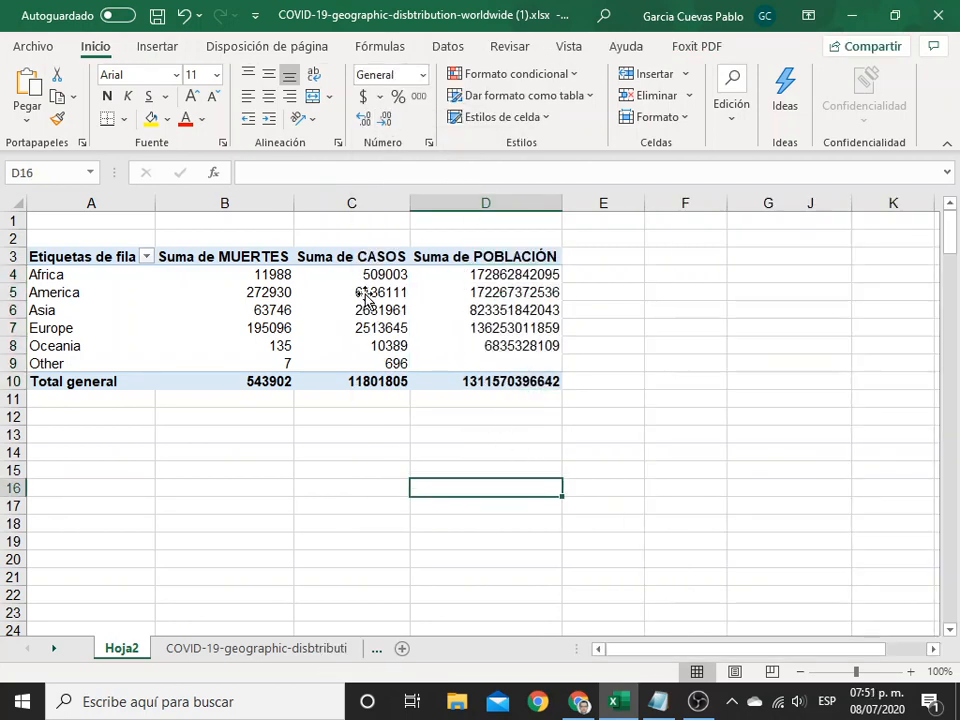
Format all deaths, cases and population figures in the pivot table as numbers with a thousands separator and 0 decimals
{"action": "left_click_drag", "start_coordinate": [266, 274], "coordinate": [531, 388]}
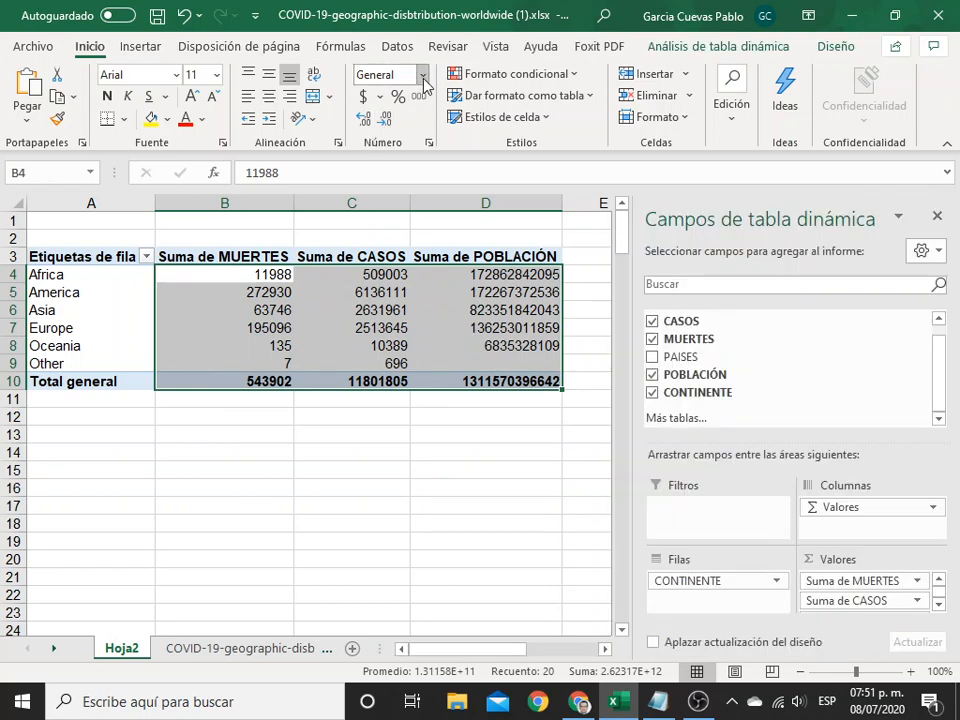
{"action": "left_click", "coordinate": [422, 74]}
{"action": "left_click", "coordinate": [449, 510]}
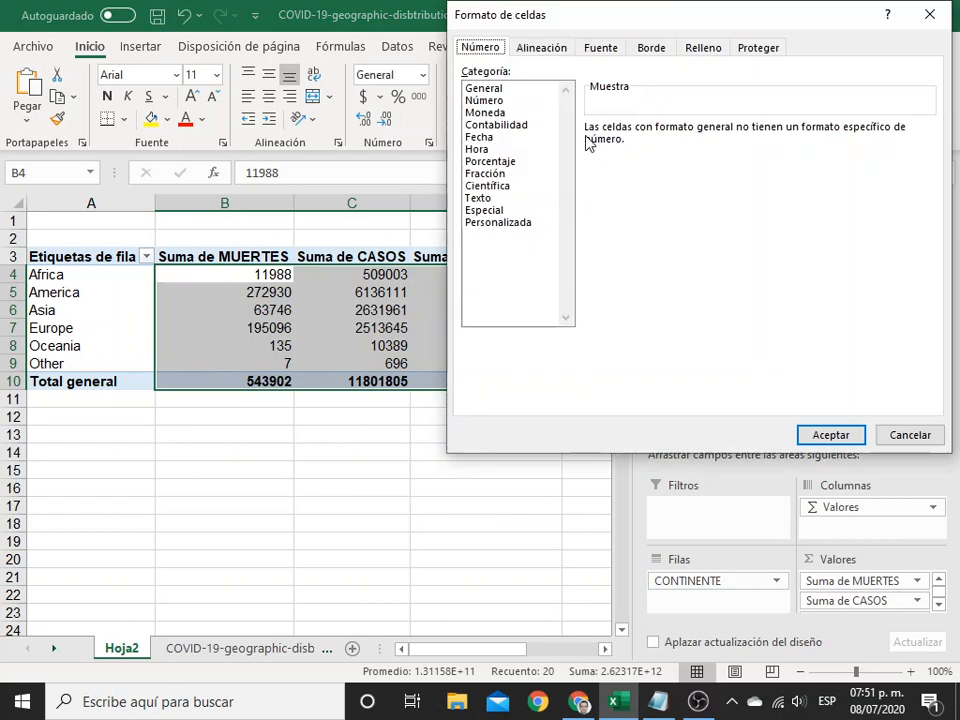
{"action": "left_click", "coordinate": [506, 100]}
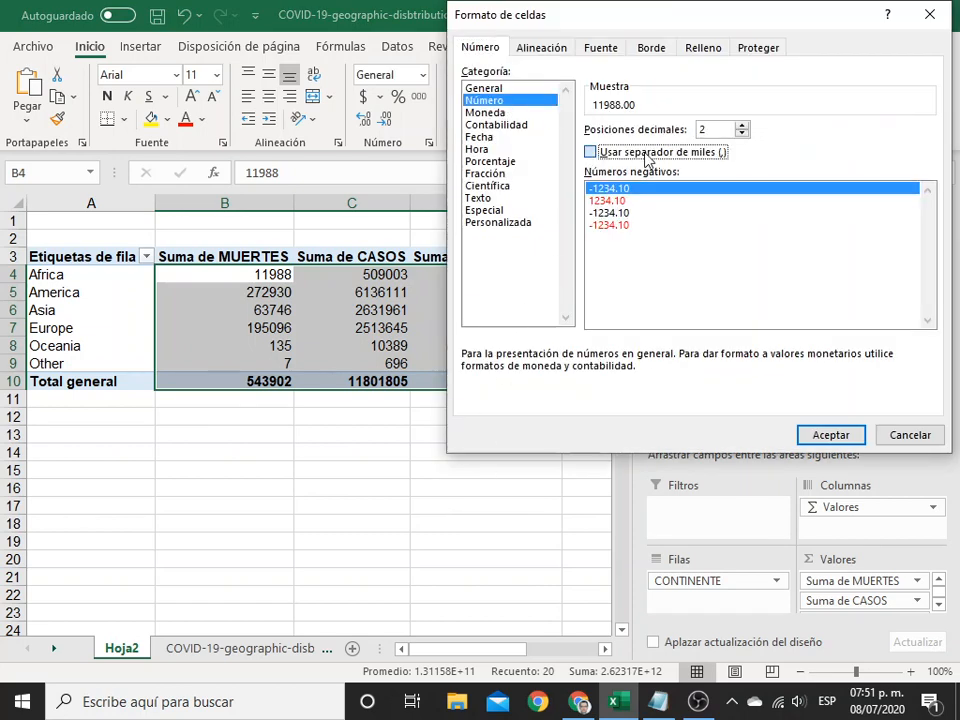
{"action": "left_click", "coordinate": [591, 152]}
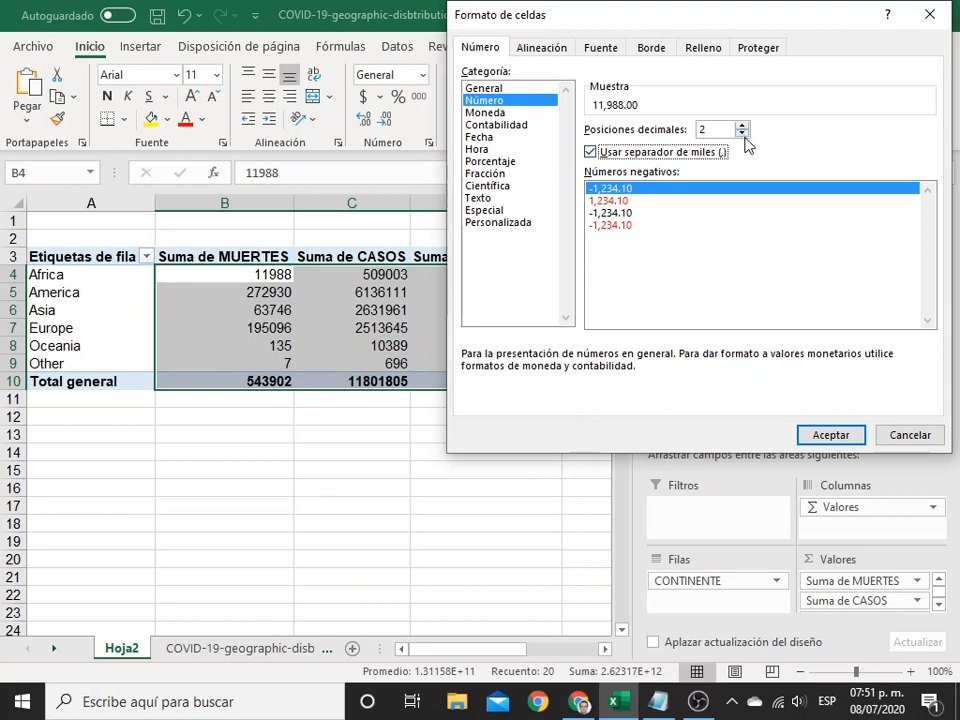
{"action": "double_click", "coordinate": [742, 134]}
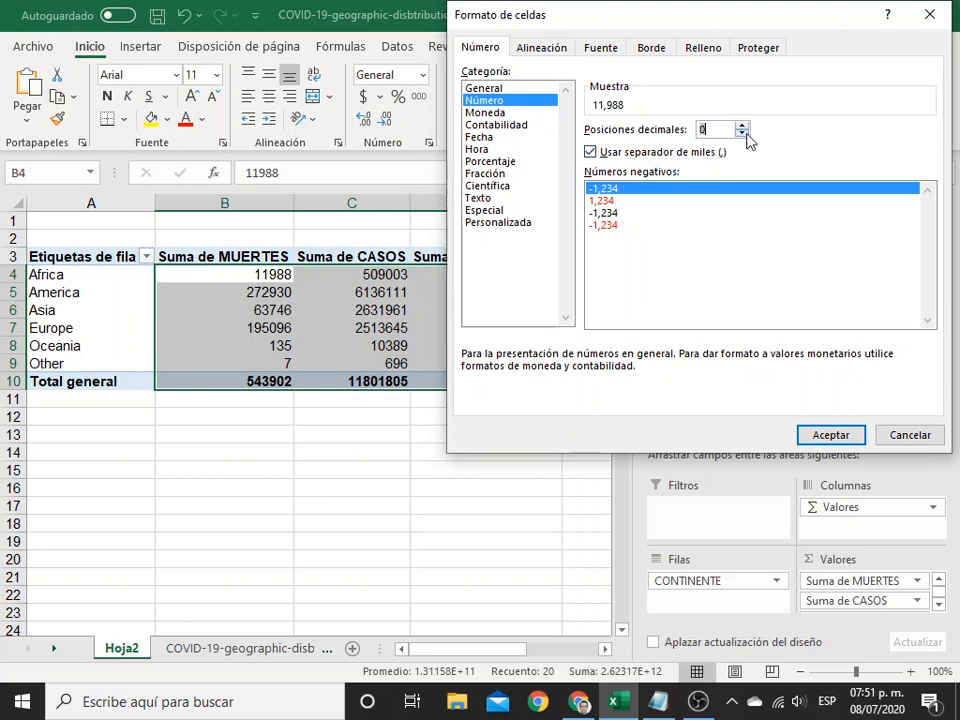
{"action": "left_click", "coordinate": [823, 438]}
{"action": "left_click", "coordinate": [455, 481]}
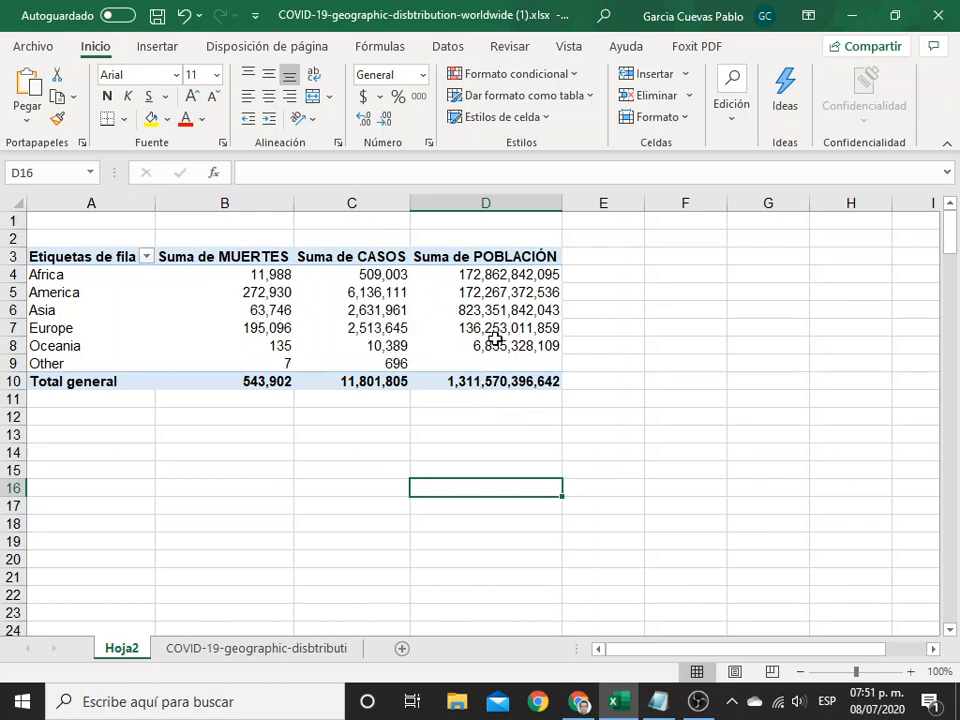
Compare Asia's cases total with its population total in the pivot table
{"action": "mouse_move", "coordinate": [495, 340]}
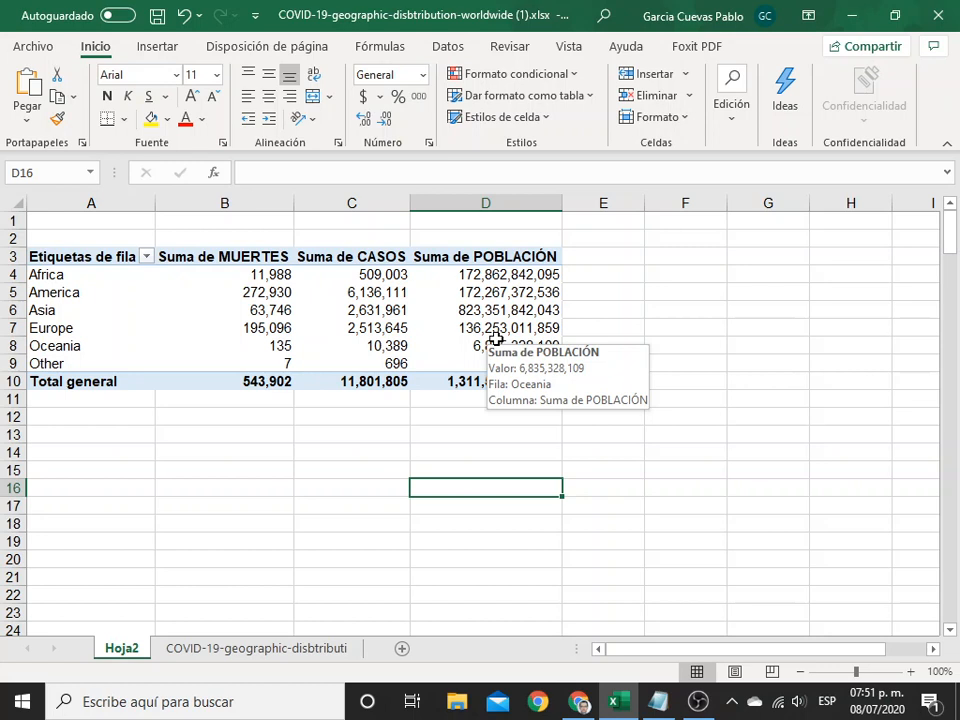
{"action": "left_click", "coordinate": [375, 309]}
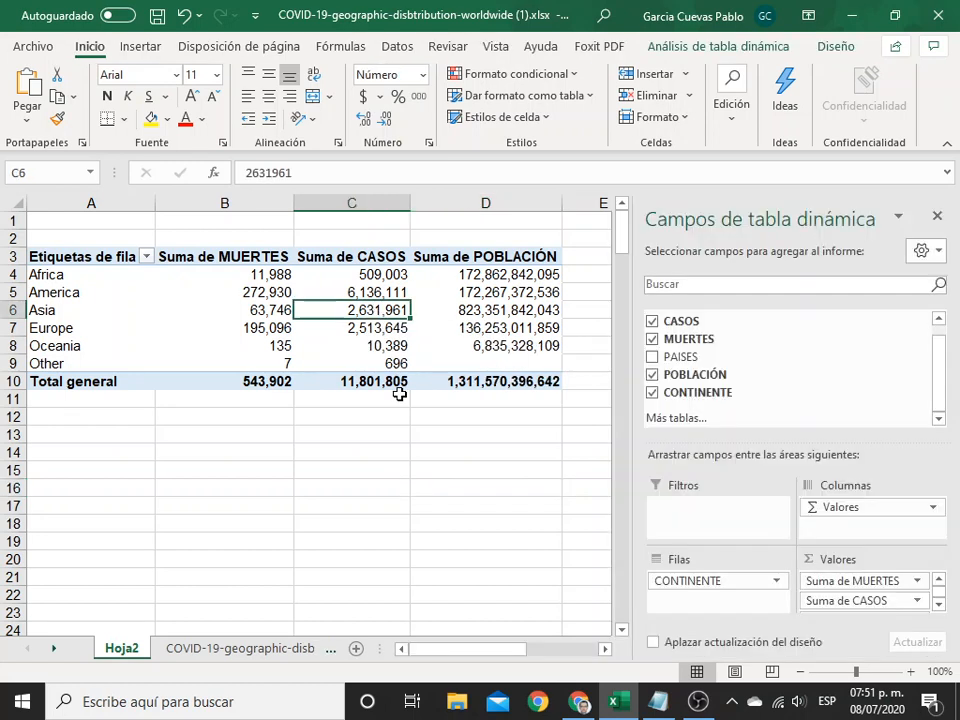
{"action": "left_click", "coordinate": [484, 310]}
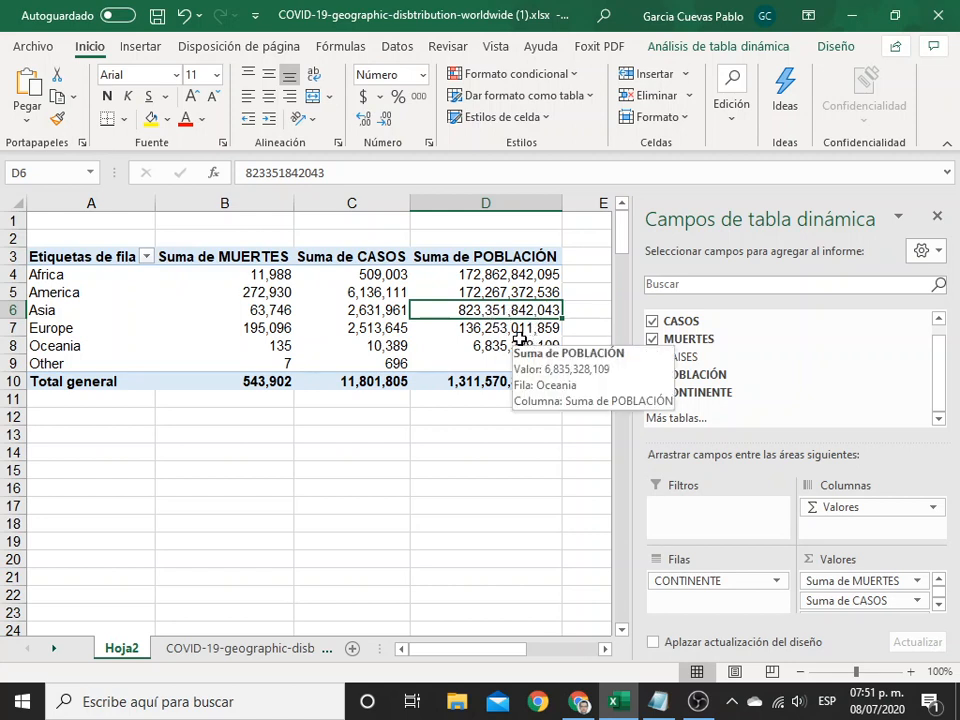
{"action": "left_click", "coordinate": [377, 308]}
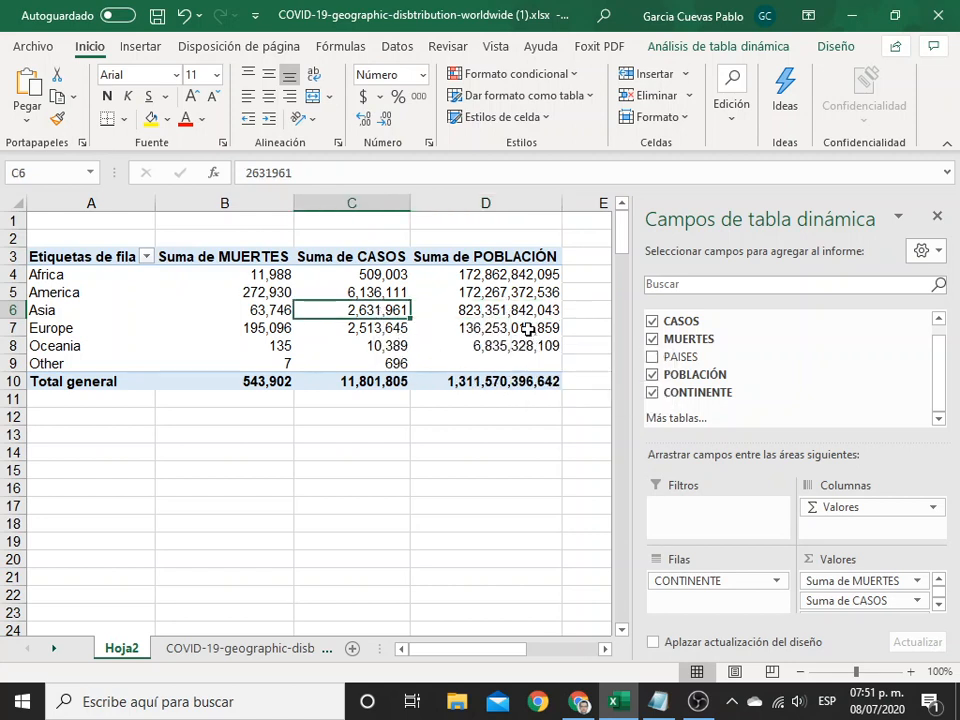
{"action": "left_click", "coordinate": [525, 309]}
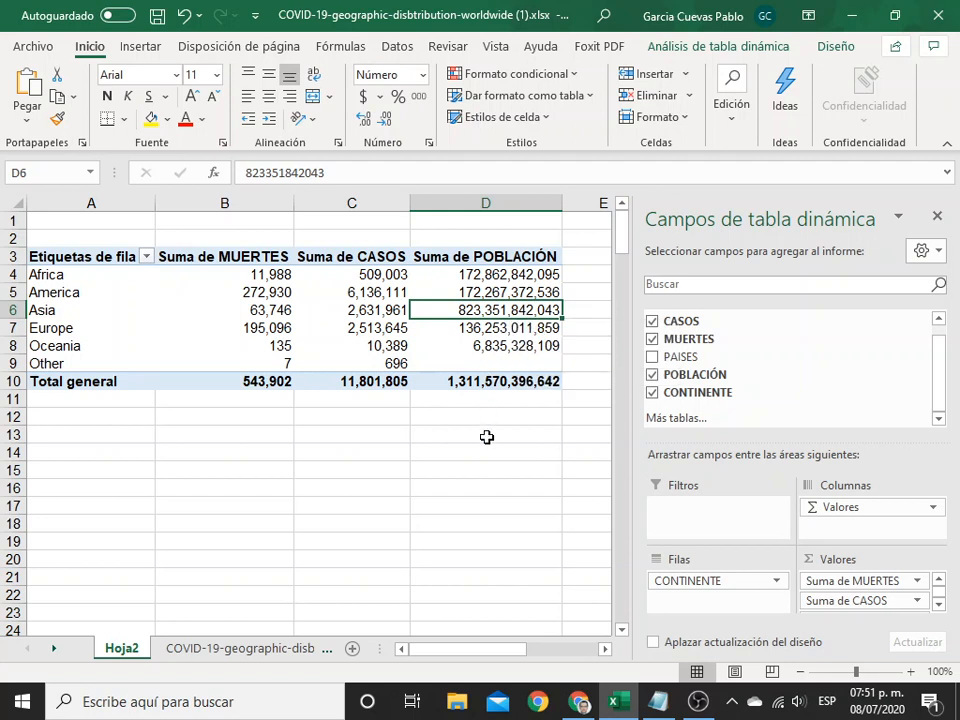
Switch to the Notepad formula notes and place the window, shrunk to its three lines of text, below the pivot table
{"action": "left_click", "coordinate": [658, 701]}
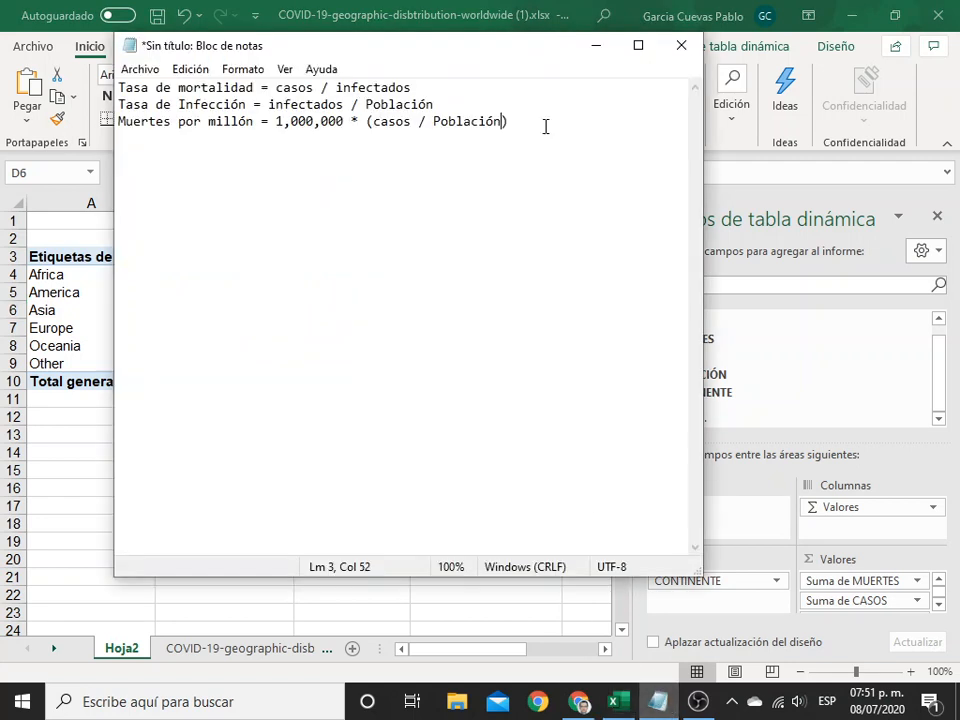
{"action": "left_click_drag", "start_coordinate": [530, 34], "coordinate": [530, 88]}
{"action": "left_click", "coordinate": [155, 142]}
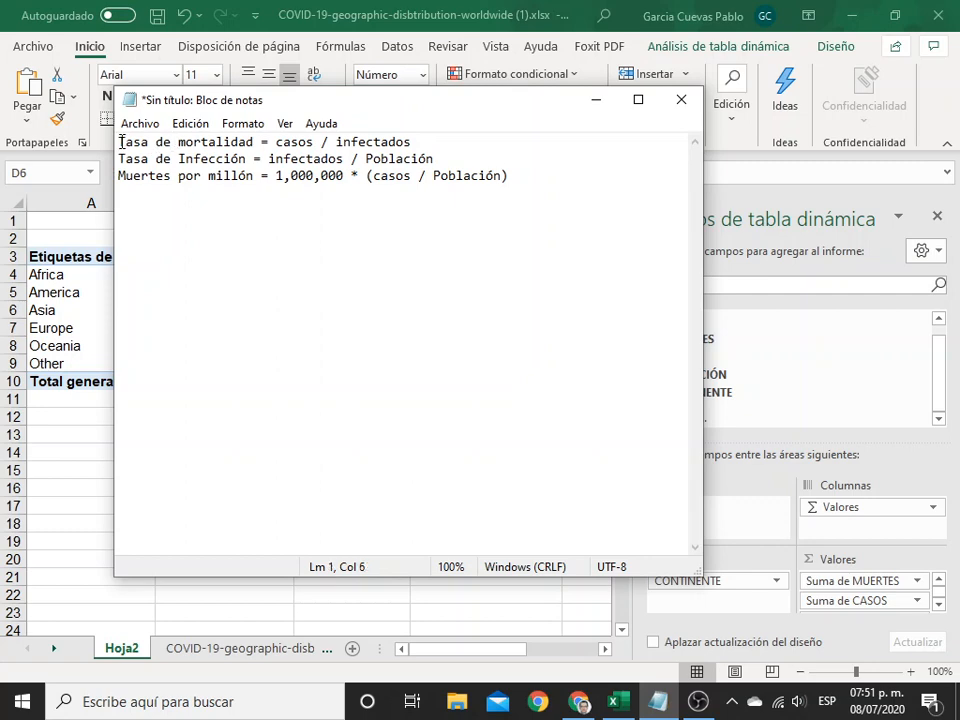
{"action": "left_click_drag", "start_coordinate": [119, 142], "coordinate": [521, 168]}
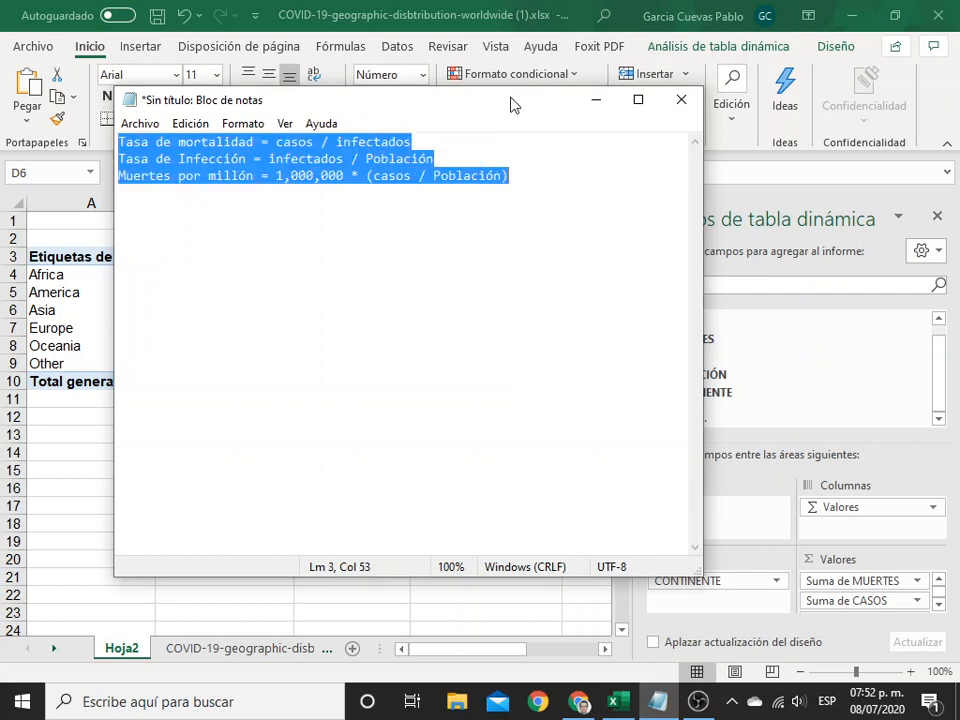
{"action": "left_click_drag", "start_coordinate": [510, 90], "coordinate": [418, 497]}
{"action": "left_click", "coordinate": [518, 539]}
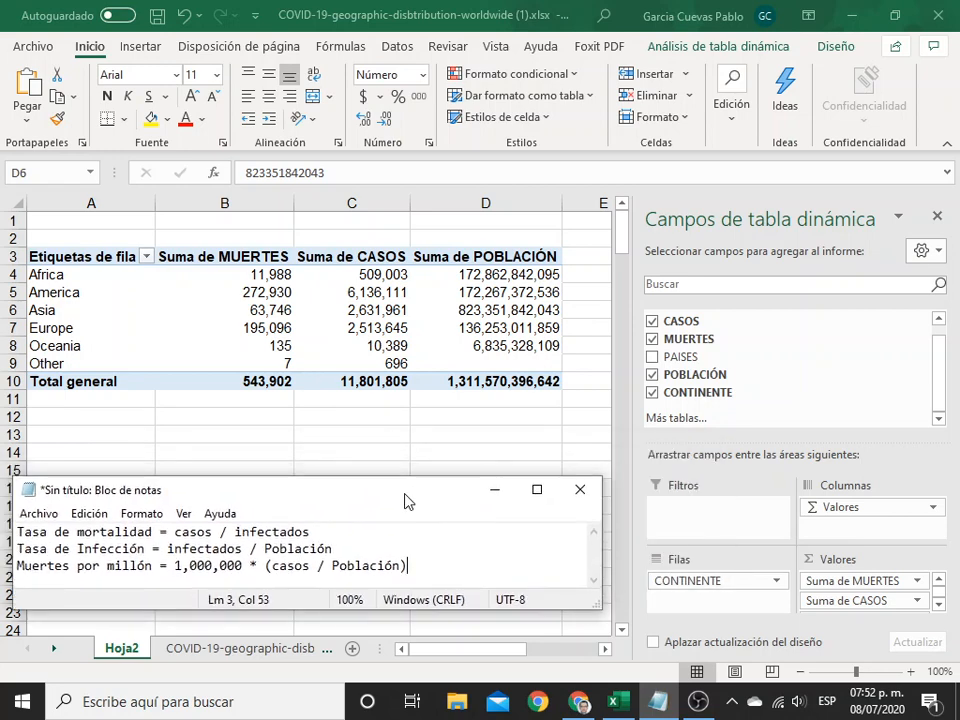
Replace "casos" with "muertes" in the Tasa de mortalidad formula of the notes
{"action": "left_click", "coordinate": [198, 535]}
{"action": "left_click_drag", "start_coordinate": [178, 531], "coordinate": [205, 532]}
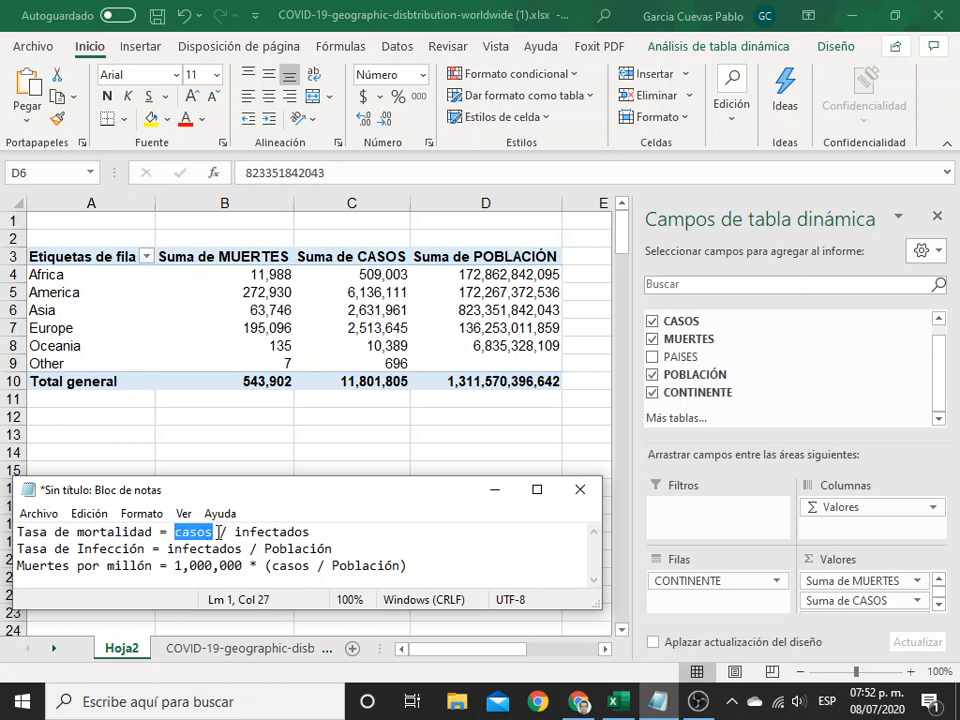
{"action": "type", "text": "muertes"}
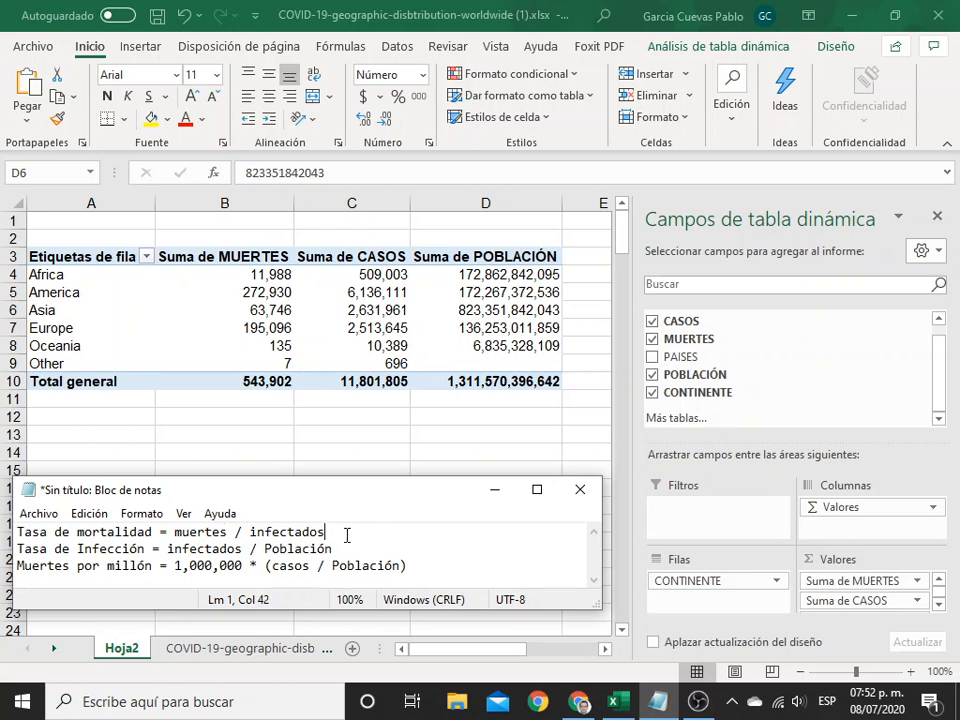
Switch back to Excel and start a new calculated field for the pivot table, keeping the Notepad formula notes in view
{"action": "left_click", "coordinate": [519, 285]}
{"action": "left_click", "coordinate": [505, 273]}
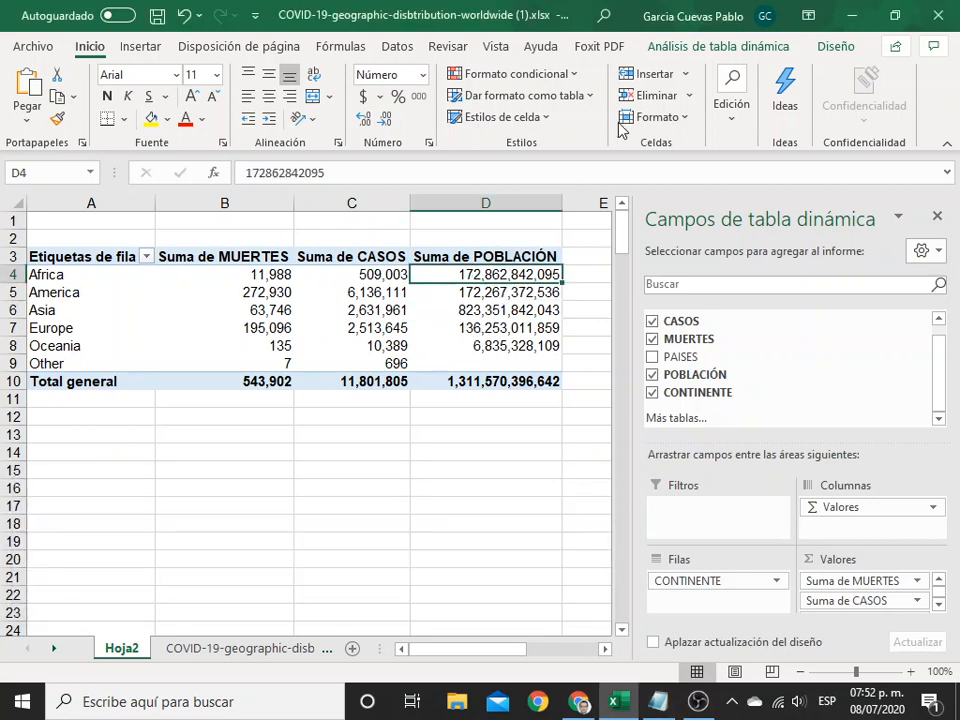
{"action": "left_click", "coordinate": [680, 50]}
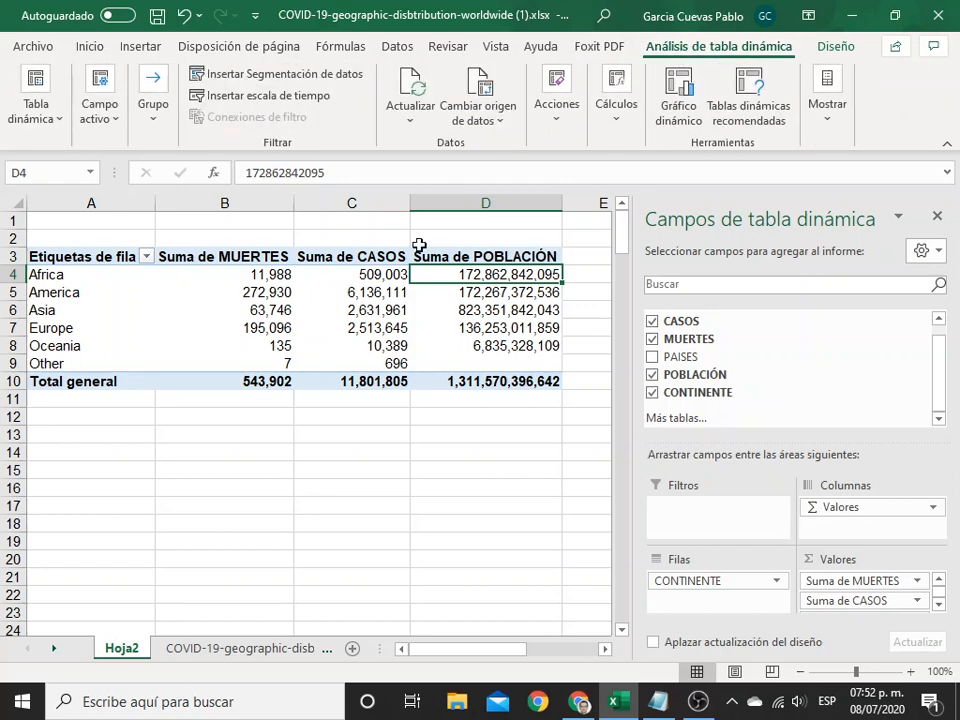
{"action": "left_click_drag", "start_coordinate": [352, 310], "coordinate": [285, 309]}
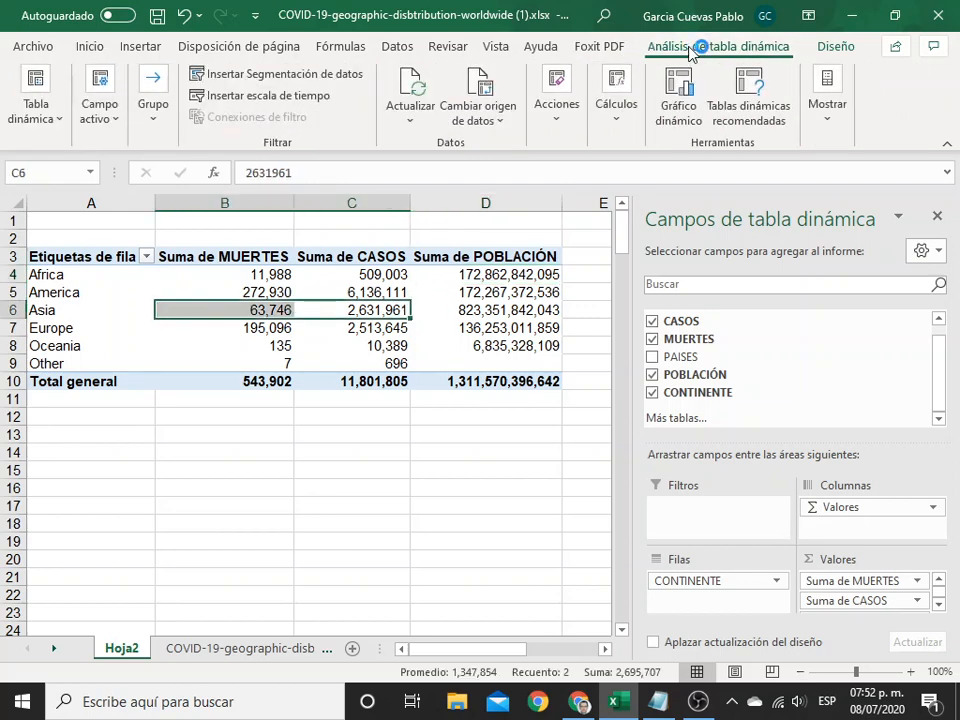
{"action": "left_click", "coordinate": [366, 482]}
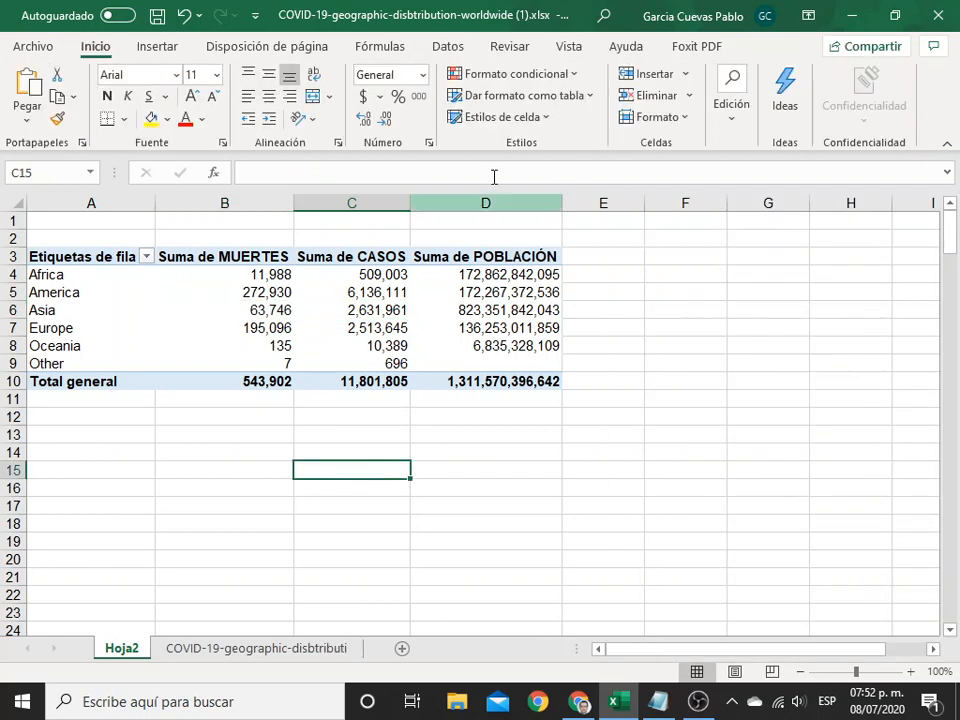
{"action": "left_click", "coordinate": [372, 307]}
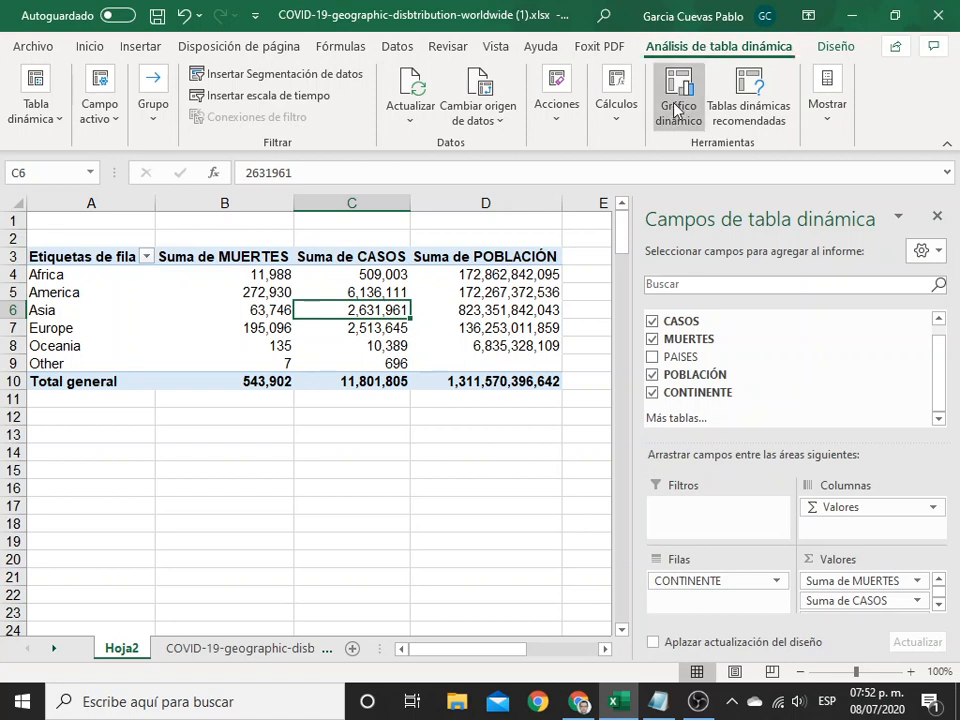
{"action": "left_click", "coordinate": [621, 122]}
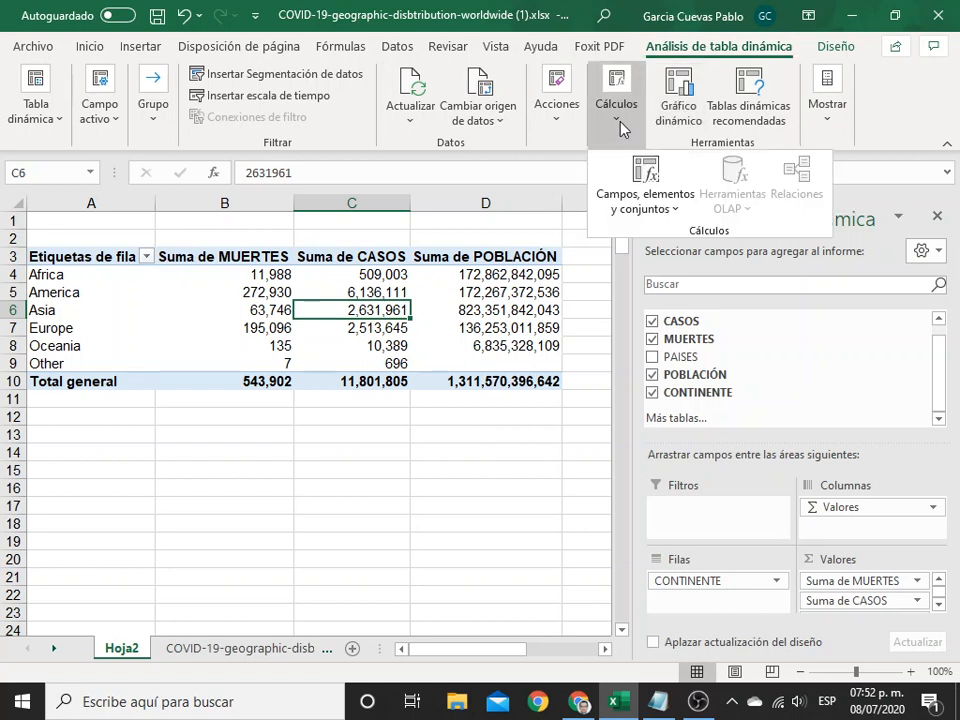
{"action": "left_click", "coordinate": [649, 180]}
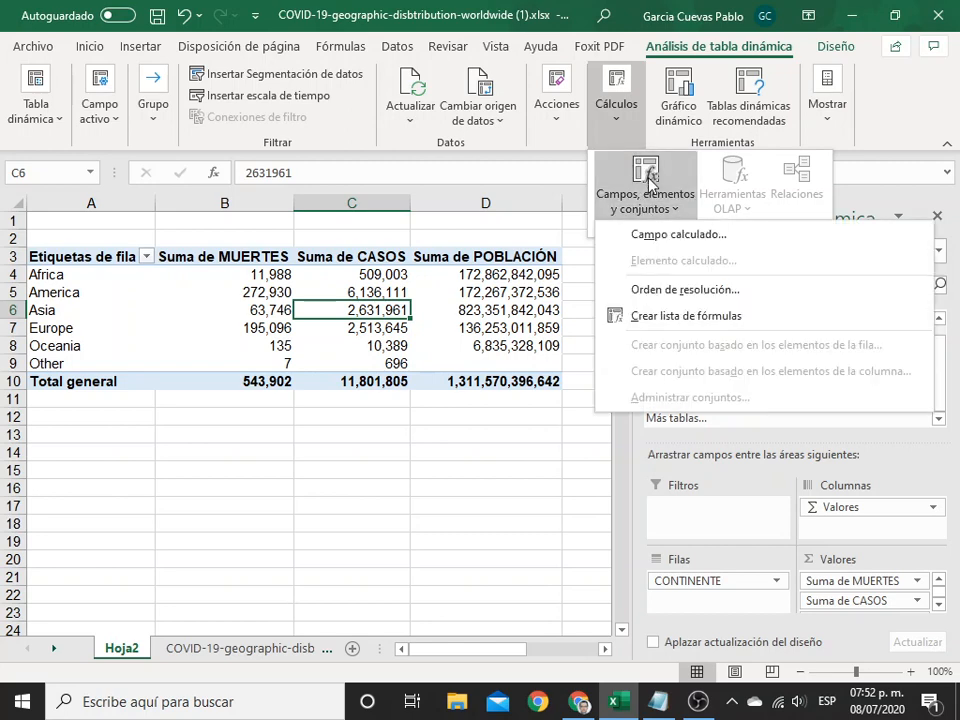
{"action": "left_click", "coordinate": [666, 236]}
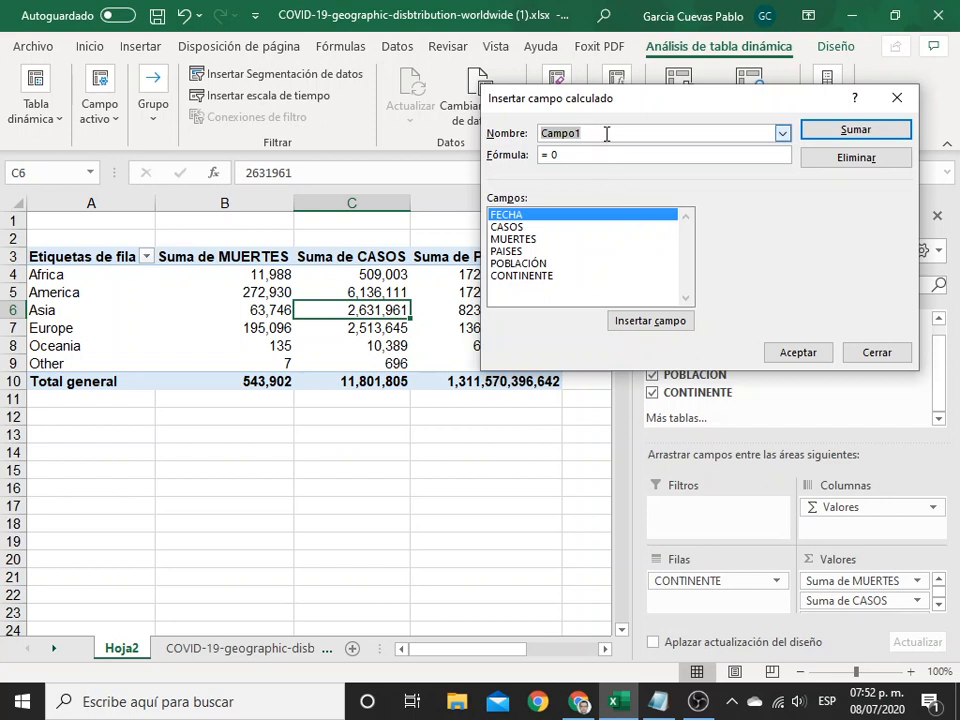
{"action": "left_click", "coordinate": [658, 701]}
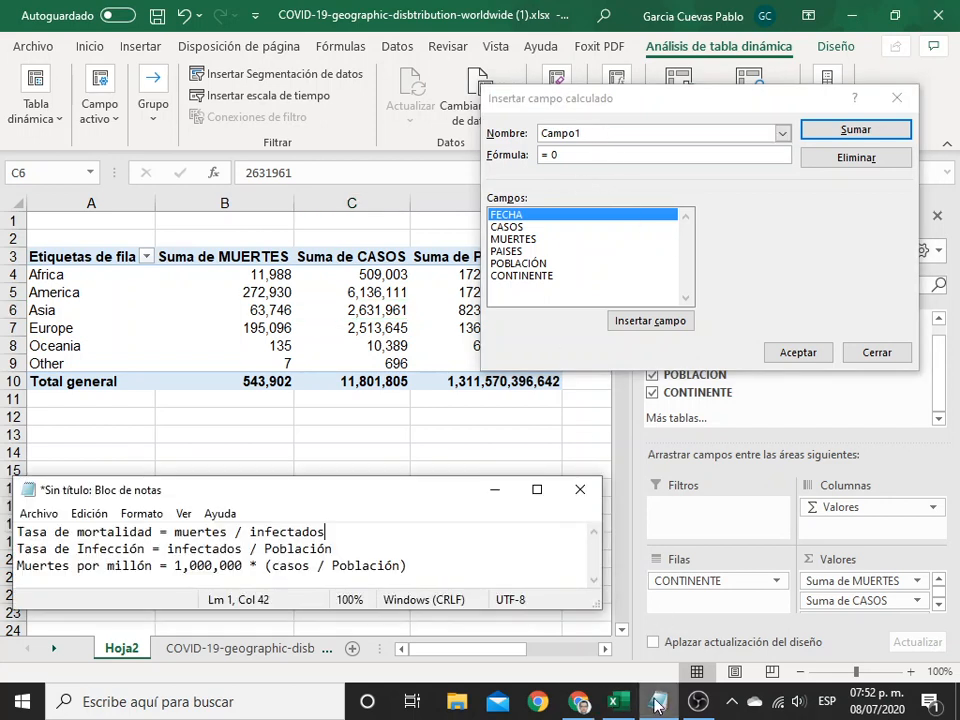
{"action": "left_click", "coordinate": [444, 104]}
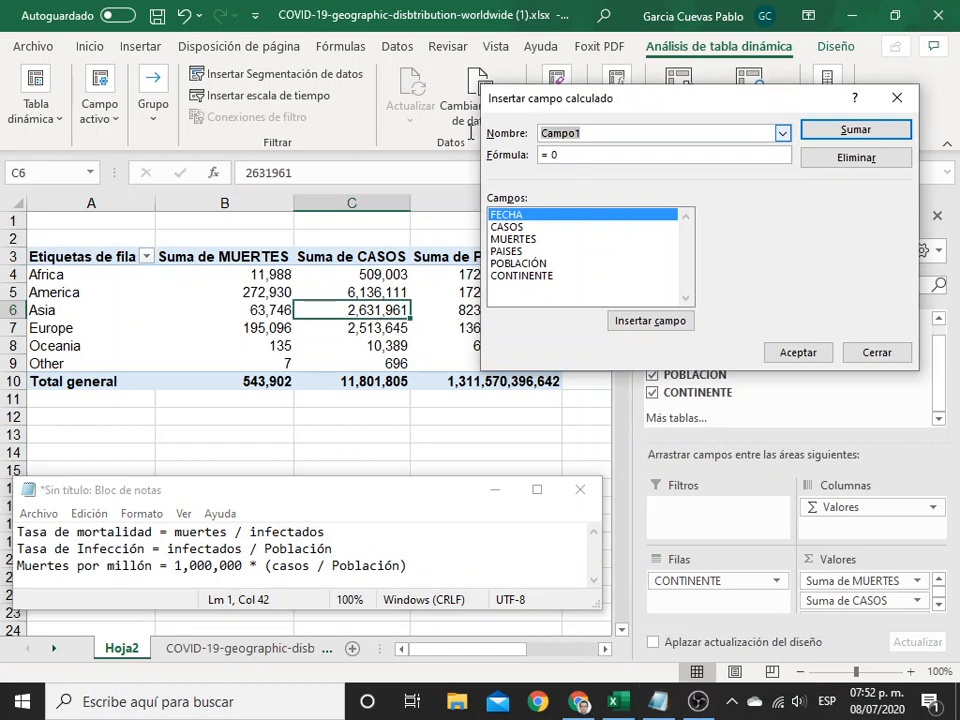
Name the calculated field Mortalidad, define it as MUERTES / CASOS and add it to the pivot table
{"action": "type", "text": "Mortalidad"}
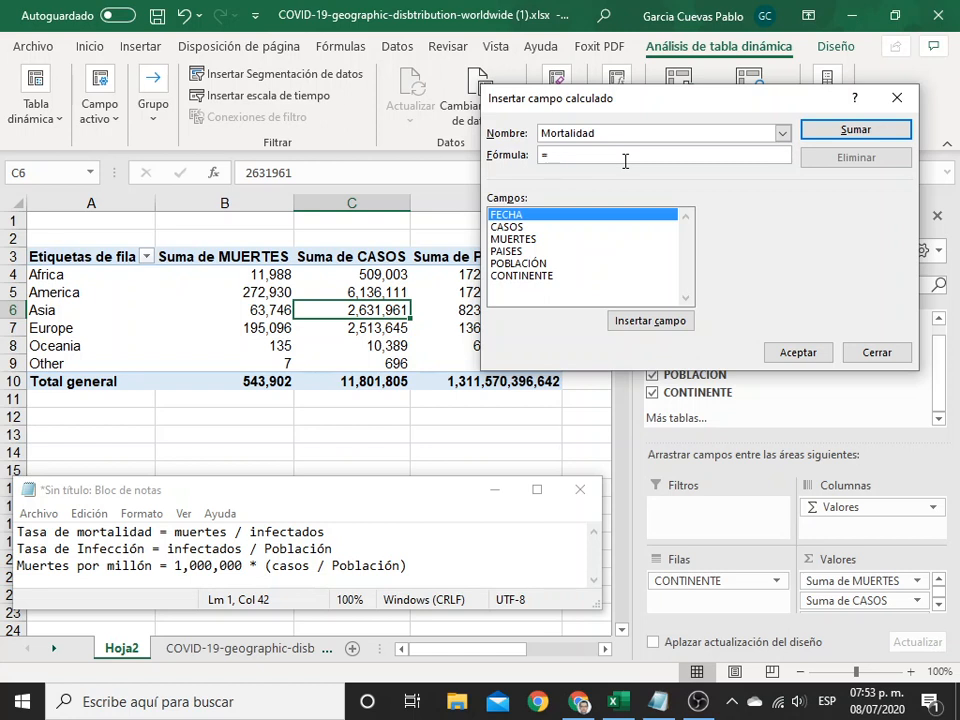
{"action": "left_click", "coordinate": [530, 239]}
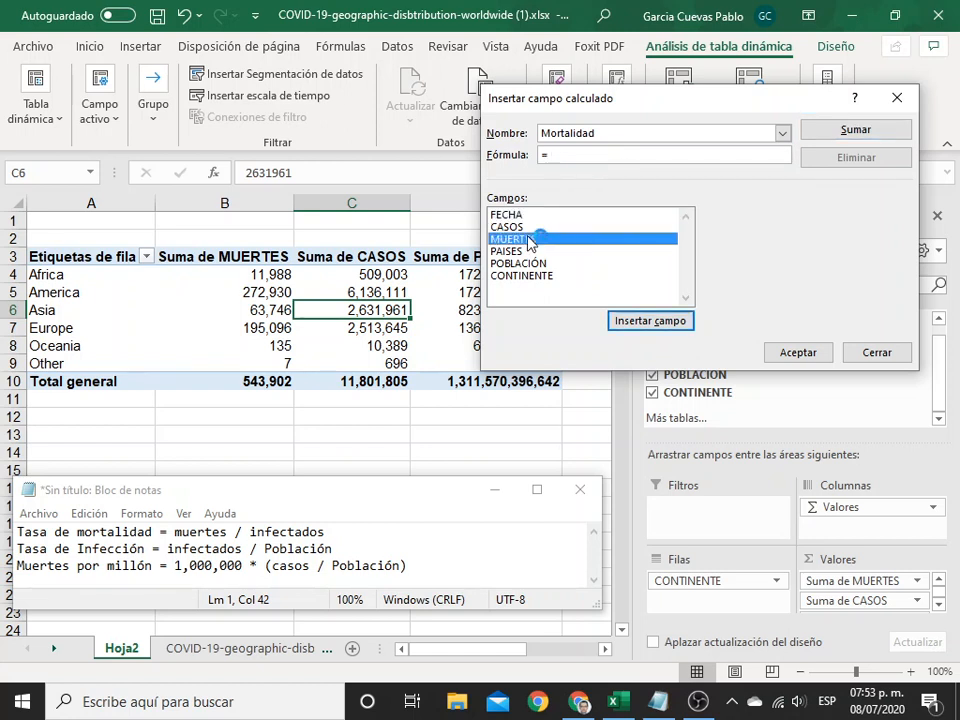
{"action": "left_click", "coordinate": [658, 324]}
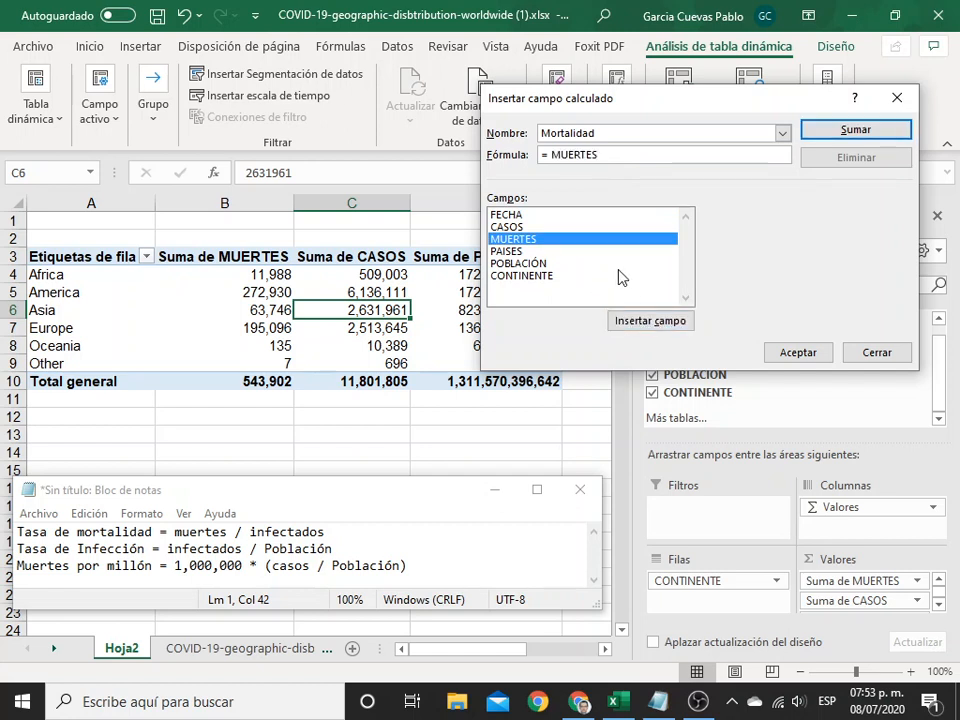
{"action": "type", "text": "/"}
{"action": "left_click", "coordinate": [525, 227]}
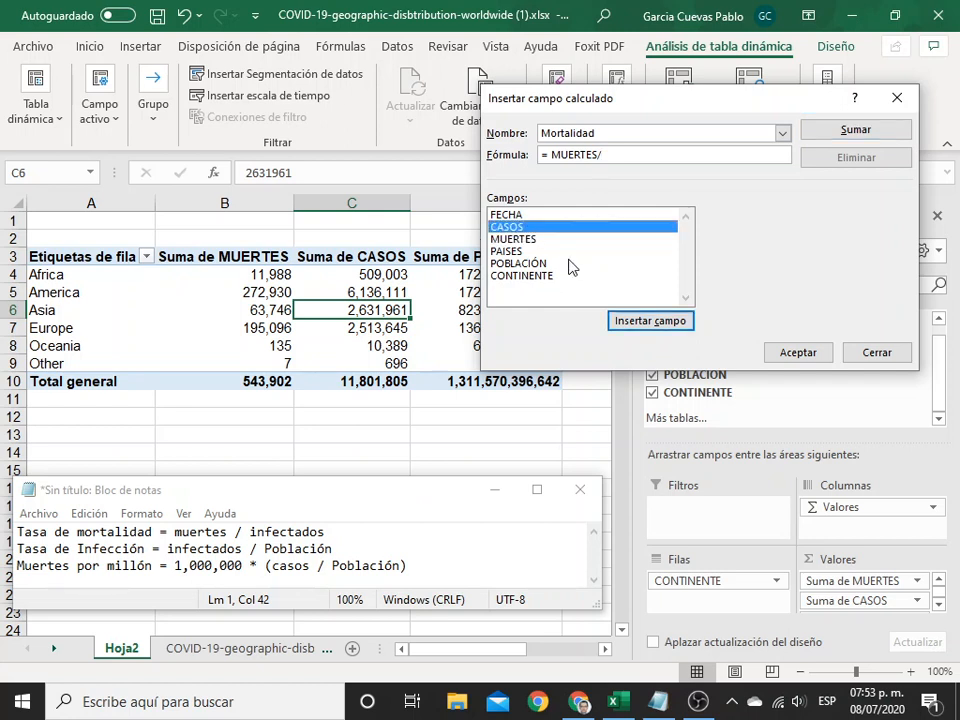
{"action": "left_click", "coordinate": [668, 322]}
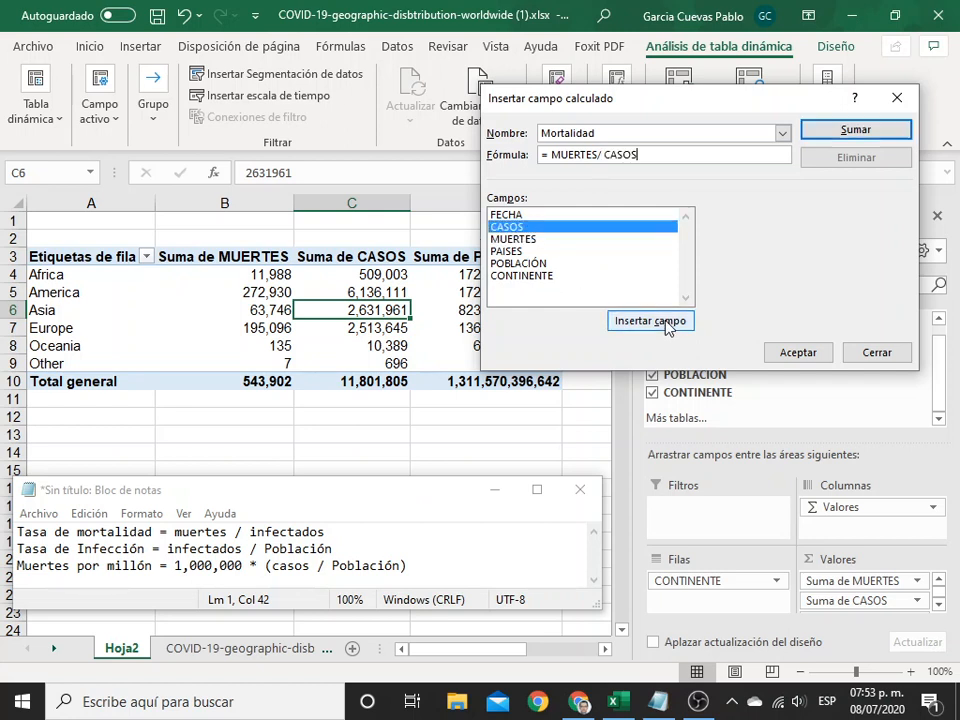
{"action": "left_click", "coordinate": [828, 135]}
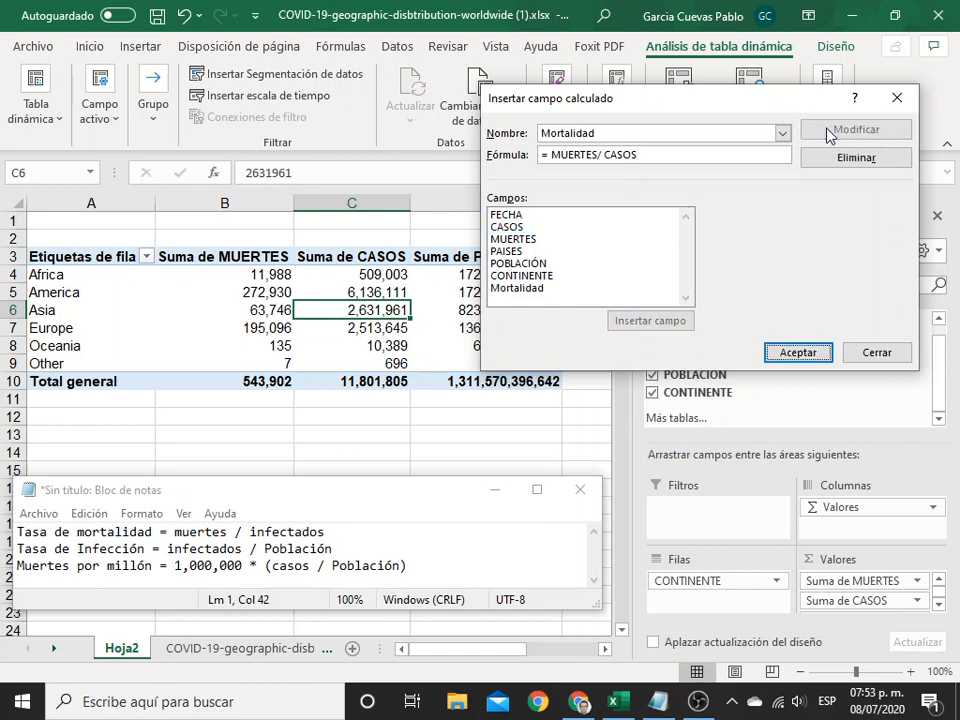
{"action": "left_click", "coordinate": [801, 355]}
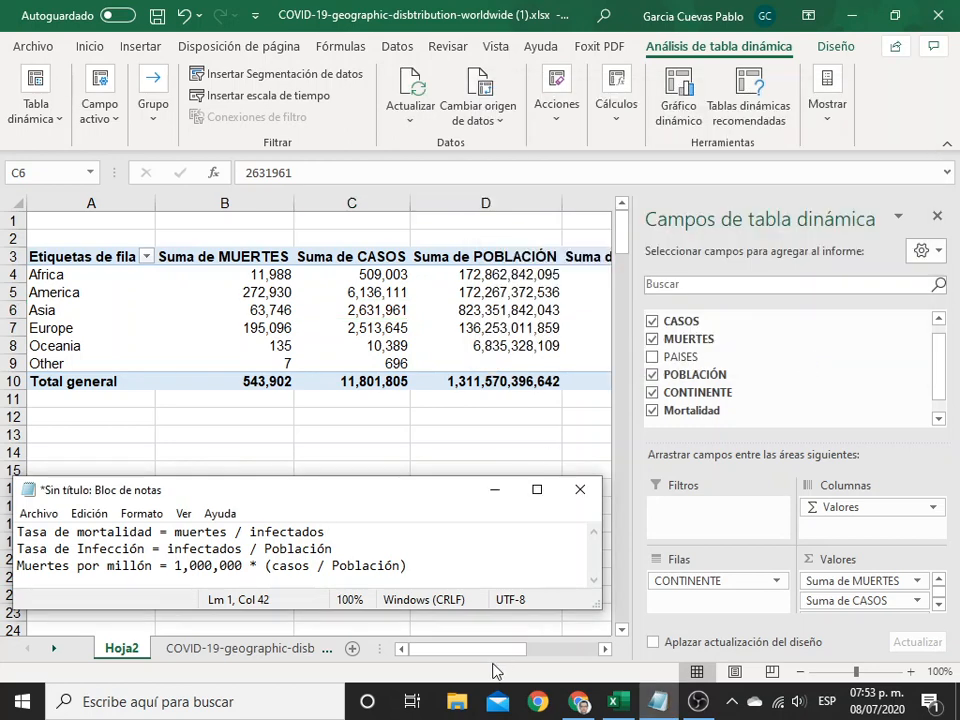
{"action": "mouse_move", "coordinate": [492, 652]}
{"action": "left_mouse_down"}
{"action": "mouse_move", "coordinate": [562, 652]}
{"action": "mouse_move", "coordinate": [508, 652]}
{"action": "left_mouse_up"}
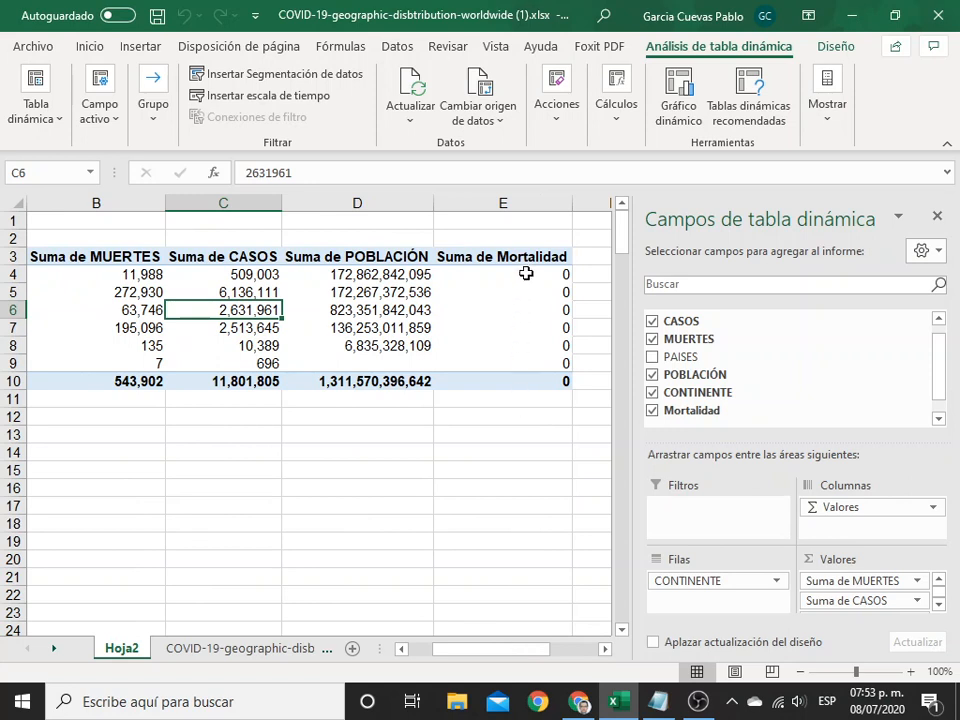
Format the Suma de Mortalidad values, including the grand total, as percentages with one decimal place
{"action": "left_click_drag", "start_coordinate": [525, 272], "coordinate": [549, 384]}
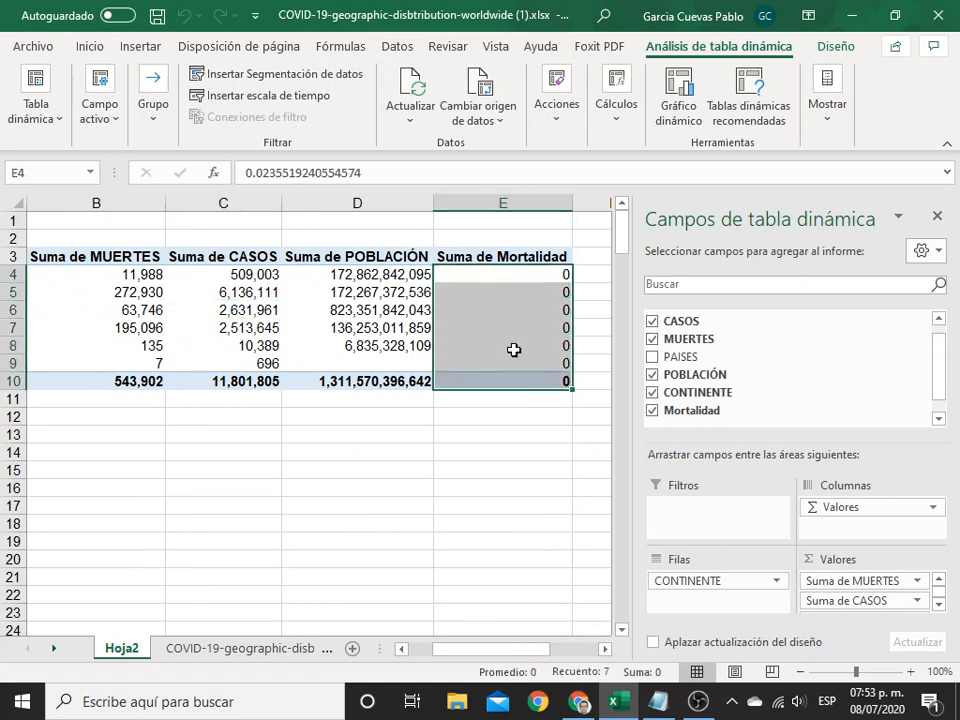
{"action": "left_click", "coordinate": [90, 47]}
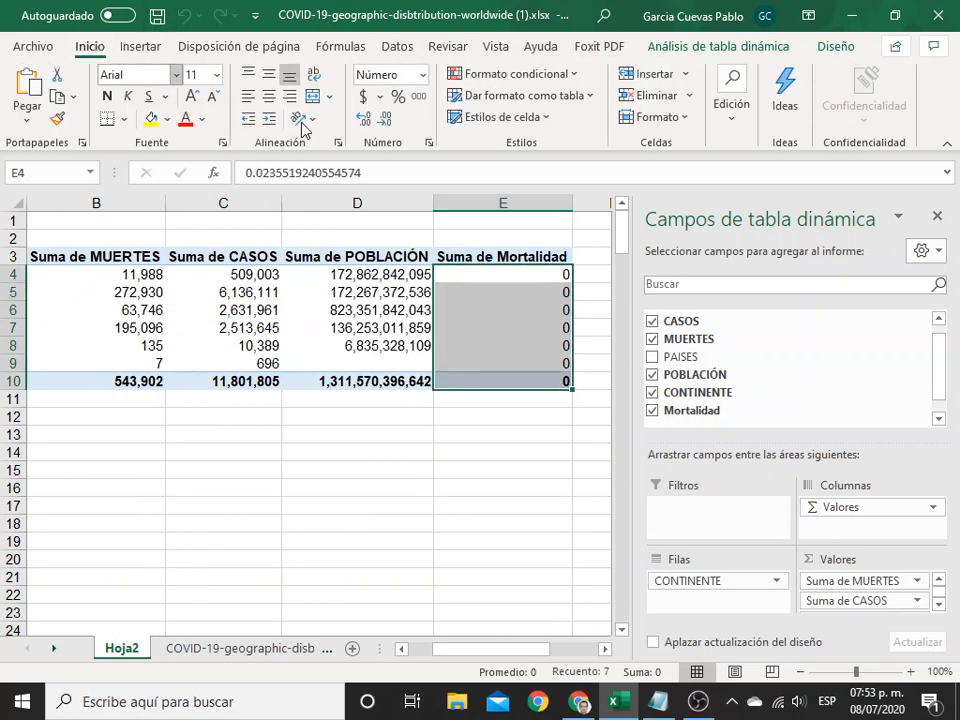
{"action": "left_click", "coordinate": [397, 97]}
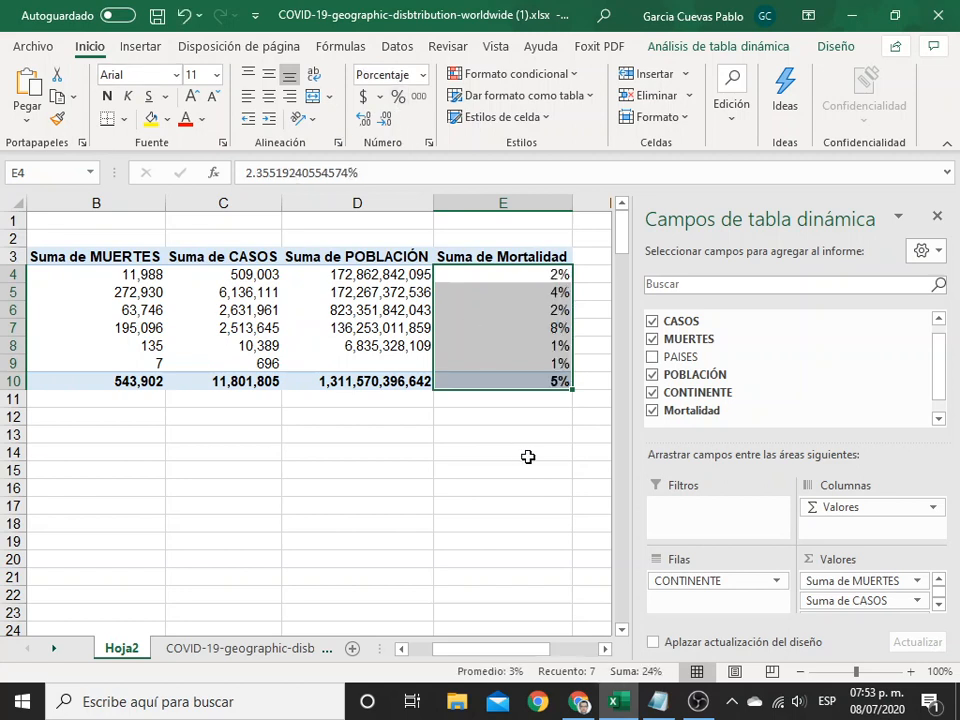
{"action": "left_click", "coordinate": [365, 119]}
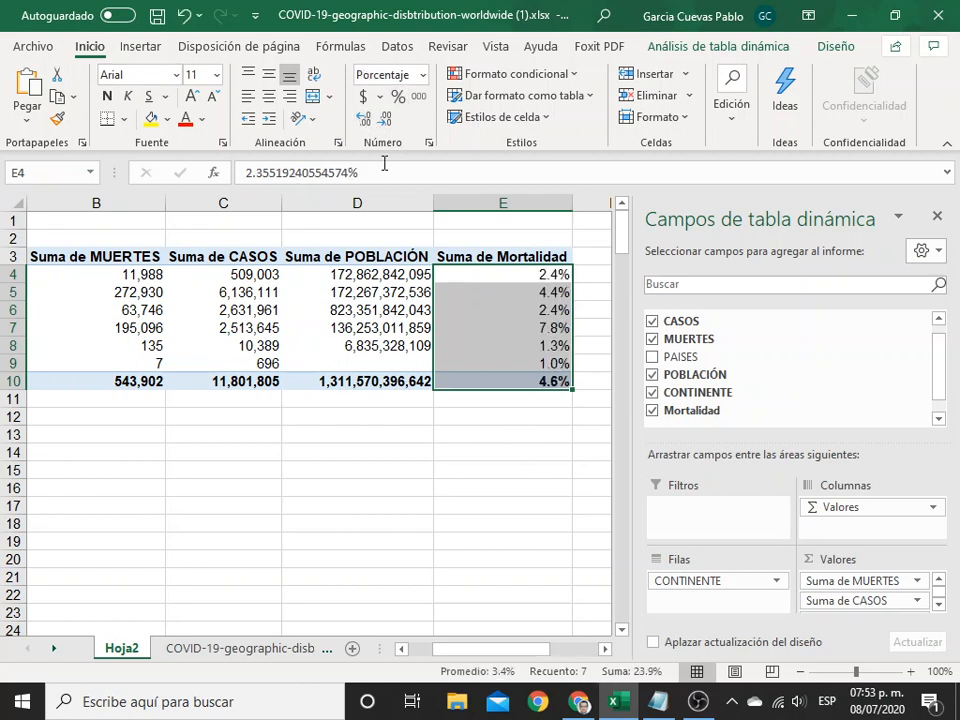
{"action": "left_click", "coordinate": [528, 460]}
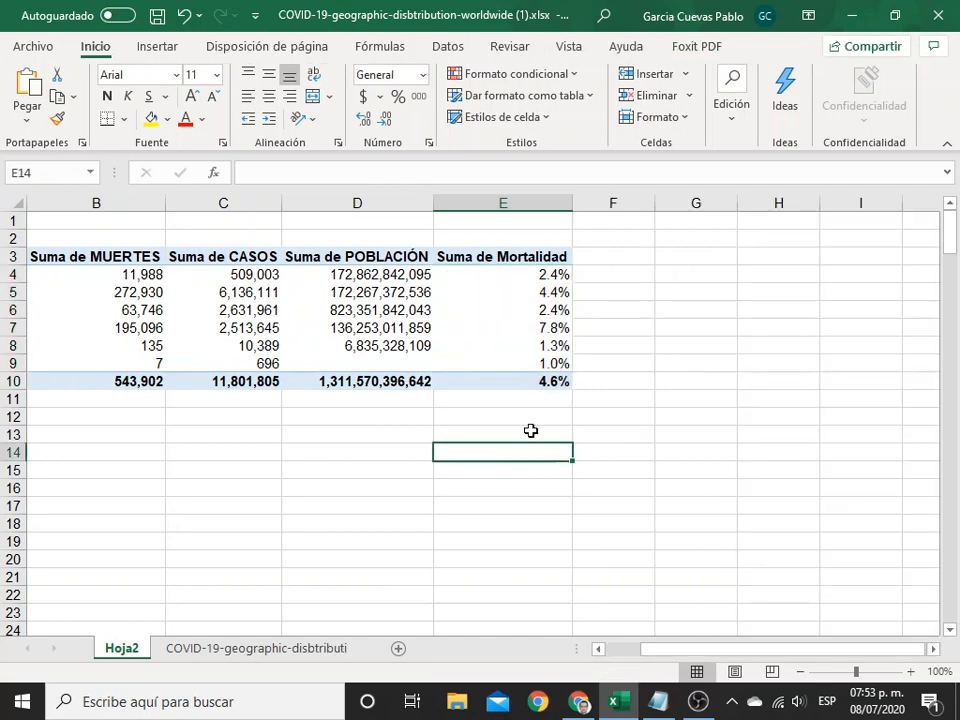
Sort the continents in the pivot table by Suma de Mortalidad from largest to smallest
{"action": "left_click", "coordinate": [540, 292]}
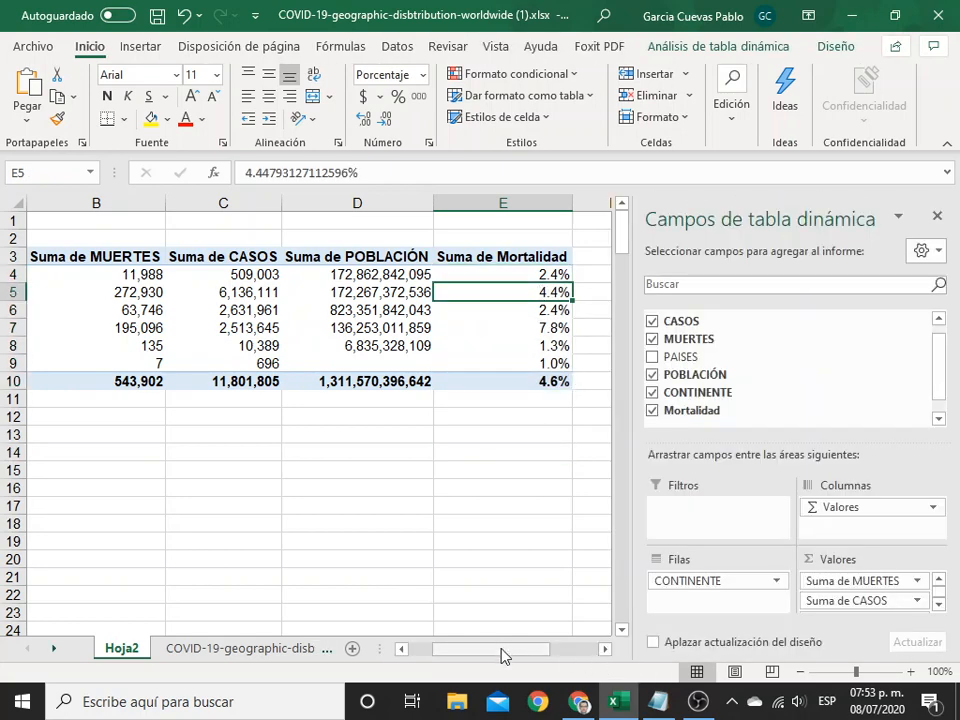
{"action": "left_click_drag", "start_coordinate": [503, 650], "coordinate": [461, 650]}
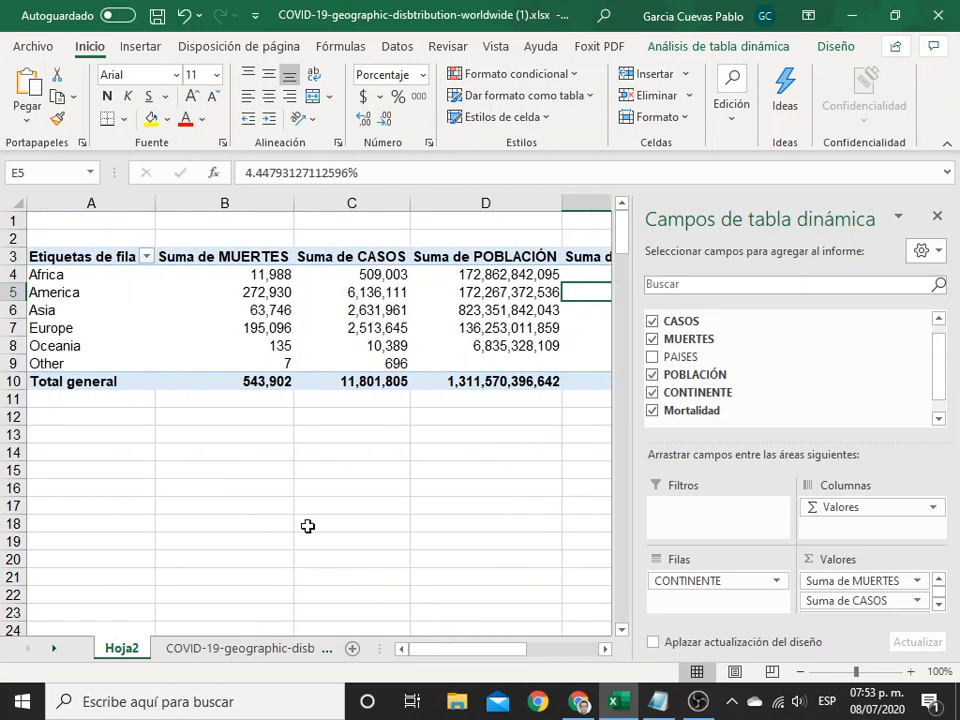
{"action": "left_click", "coordinate": [79, 274]}
{"action": "left_click", "coordinate": [70, 328]}
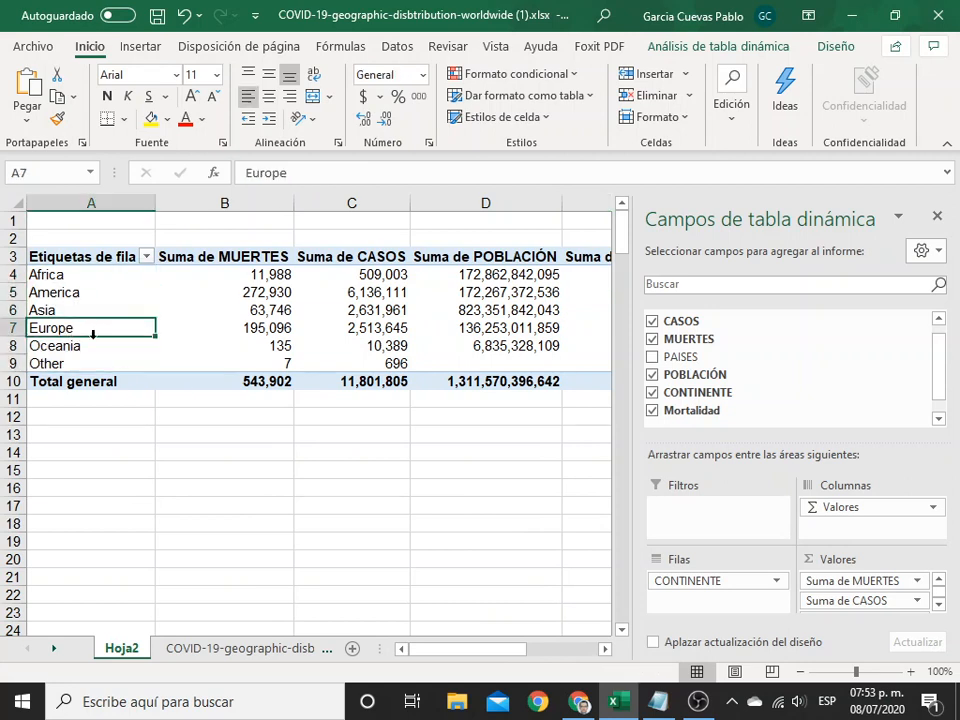
{"action": "left_click_drag", "start_coordinate": [438, 650], "coordinate": [470, 652]}
{"action": "left_click", "coordinate": [545, 328]}
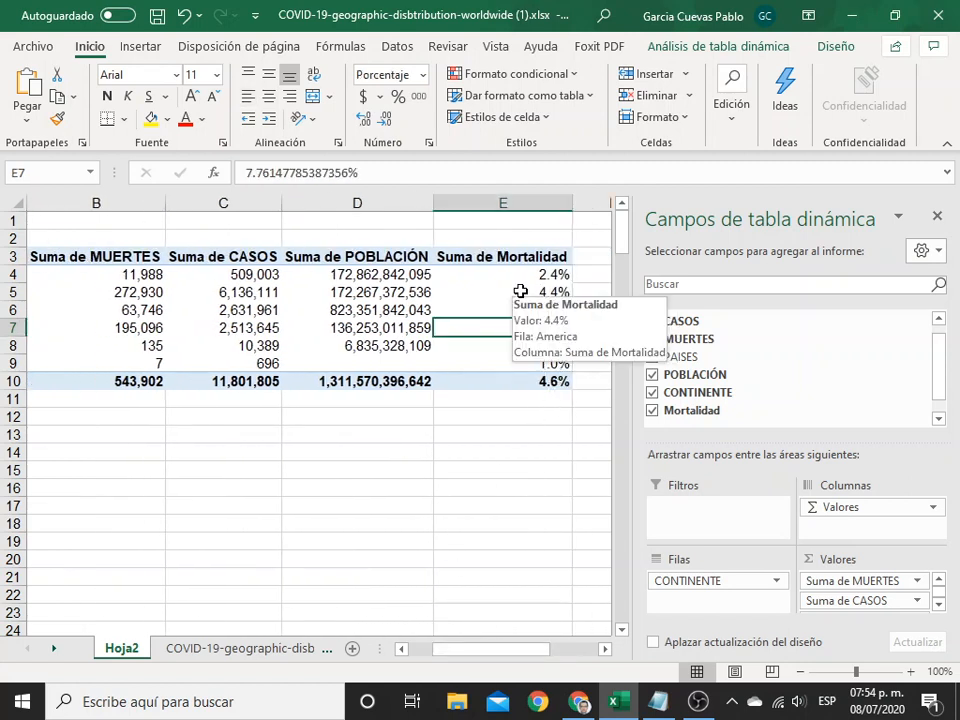
{"action": "right_click", "coordinate": [480, 328]}
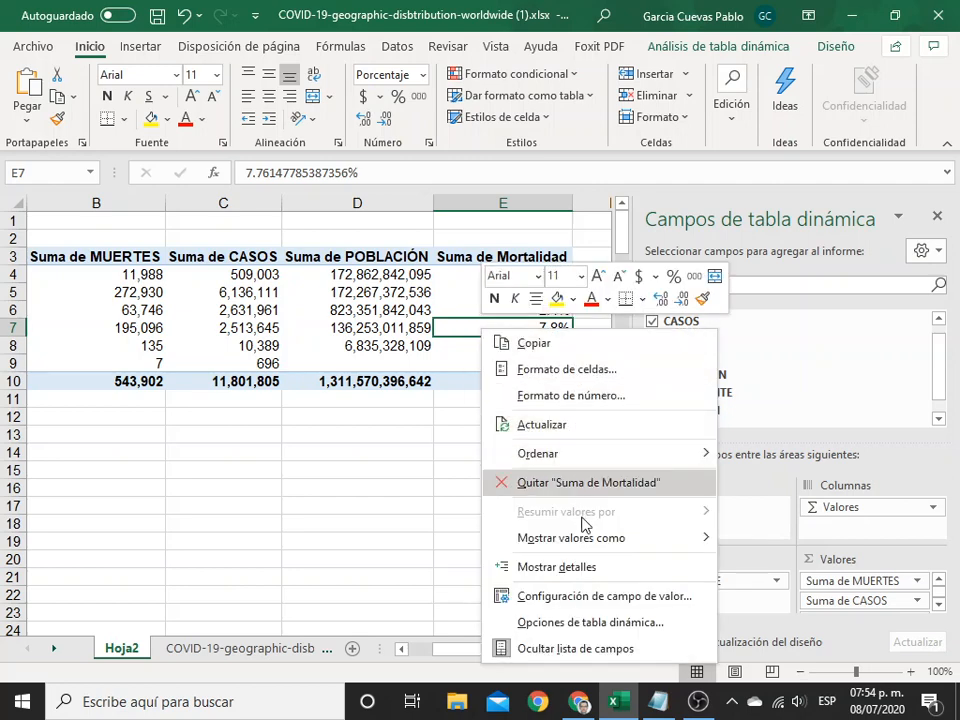
{"action": "mouse_move", "coordinate": [598, 460]}
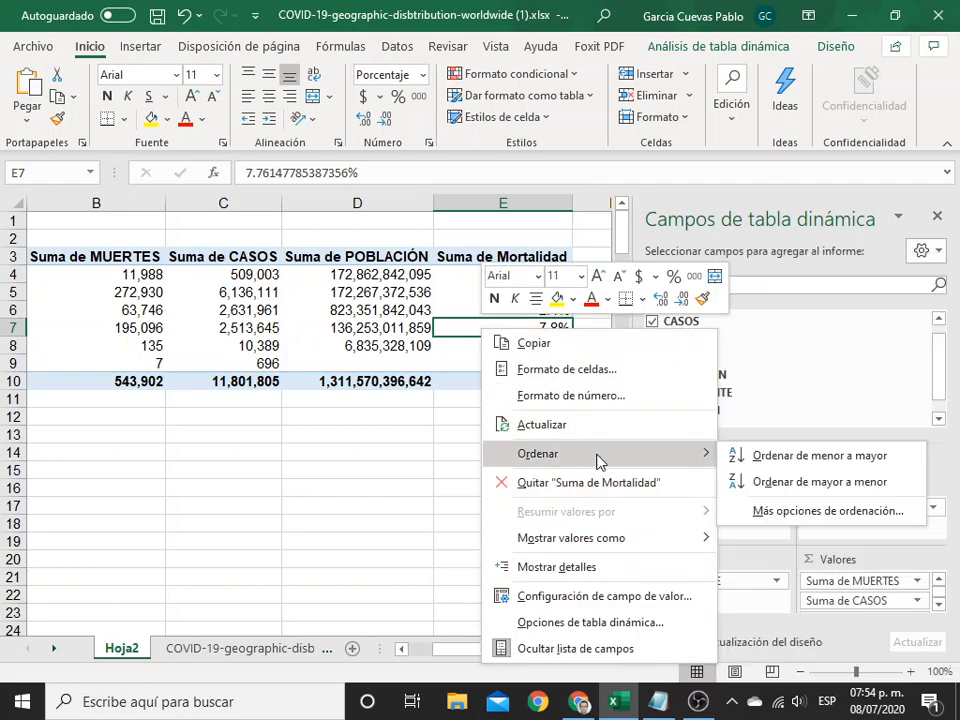
{"action": "left_click", "coordinate": [806, 484]}
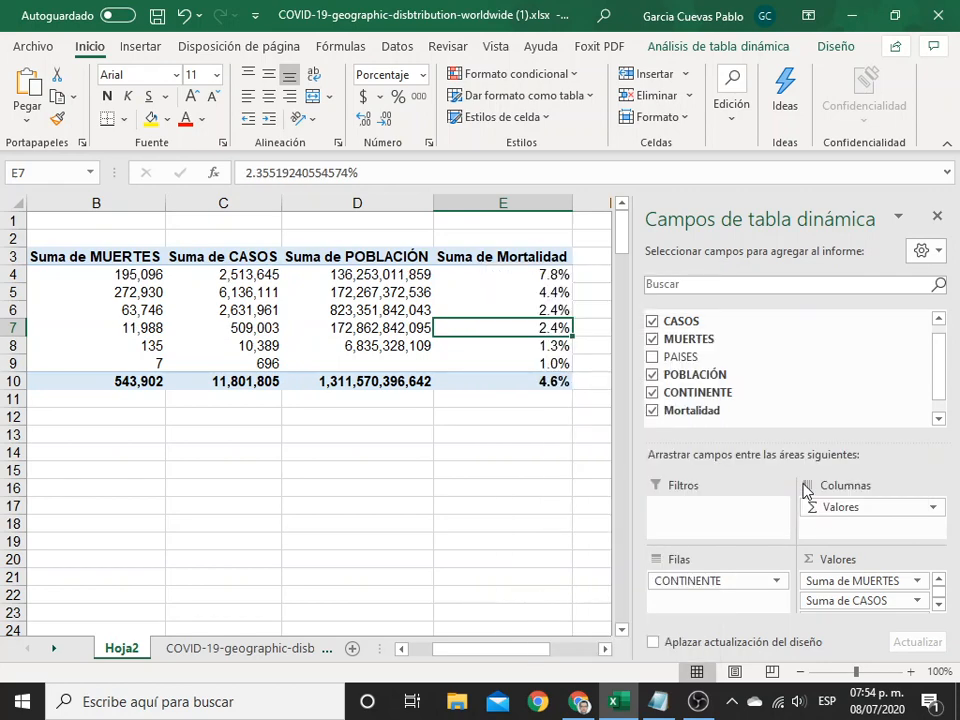
Examine the order of the continents in the sorted pivot table and compare their mortality rates
{"action": "left_click", "coordinate": [525, 277]}
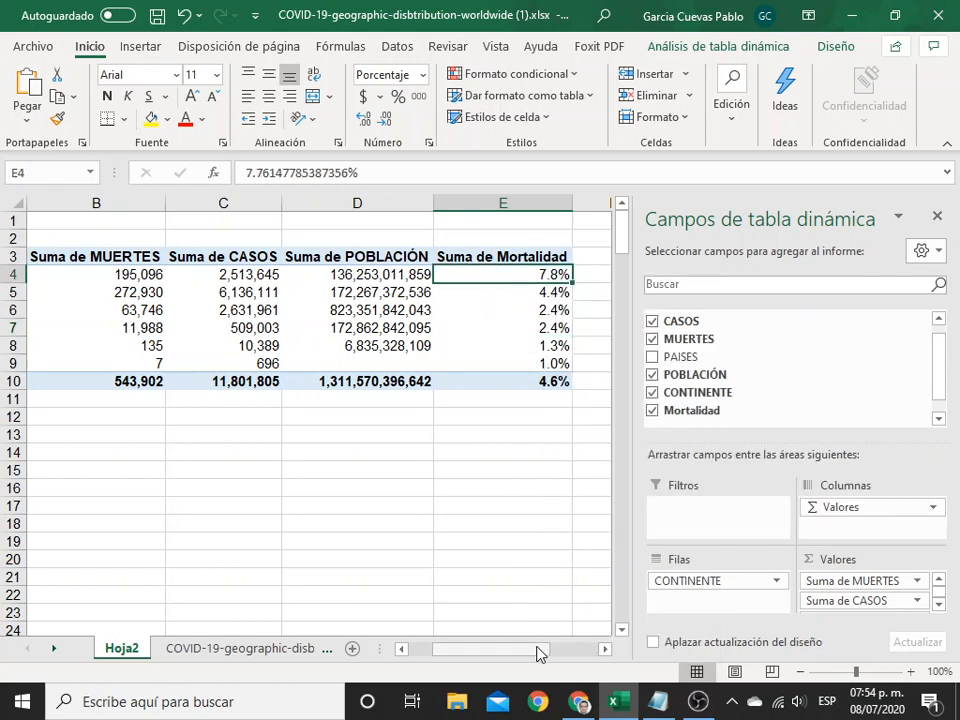
{"action": "left_click_drag", "start_coordinate": [536, 649], "coordinate": [440, 645]}
{"action": "left_click", "coordinate": [75, 276]}
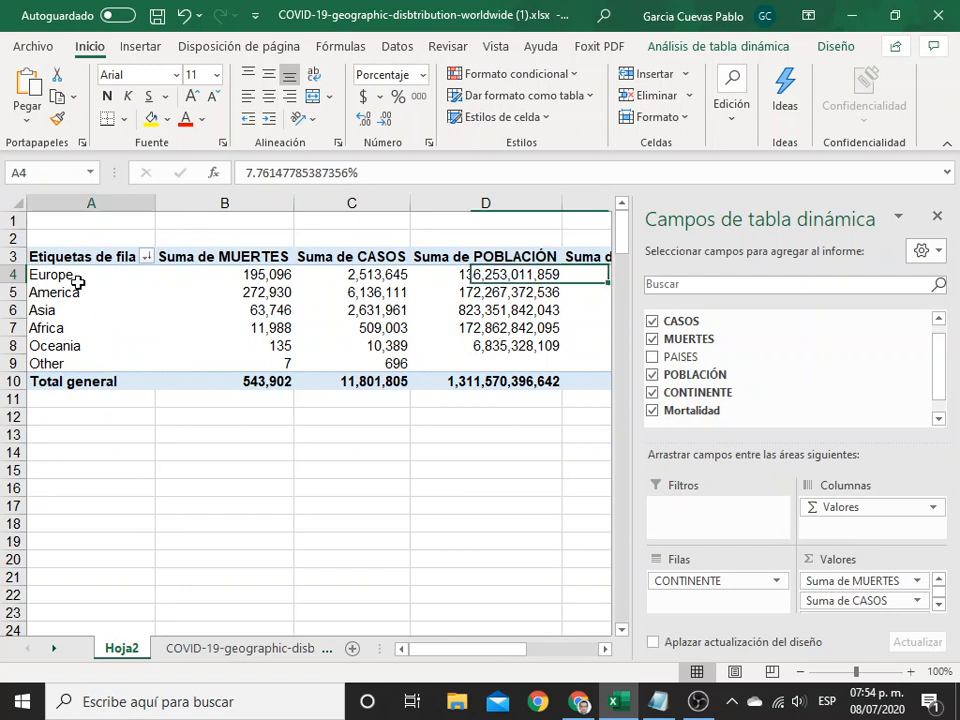
{"action": "left_click", "coordinate": [94, 293]}
{"action": "left_click", "coordinate": [47, 311]}
{"action": "left_click", "coordinate": [71, 328]}
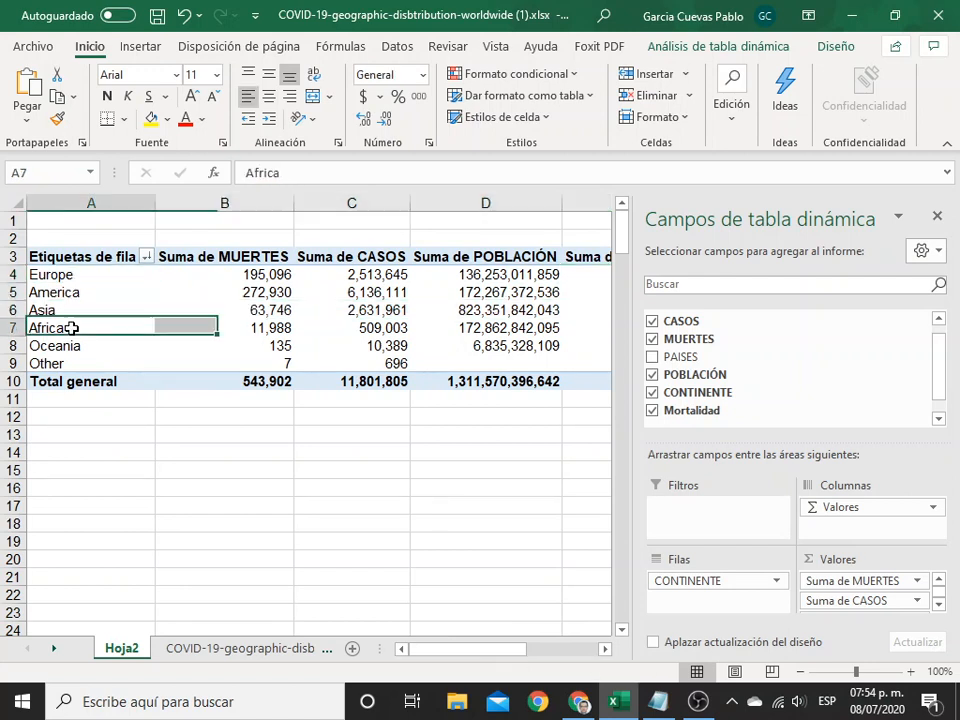
{"action": "left_click", "coordinate": [73, 344]}
{"action": "left_click", "coordinate": [75, 362]}
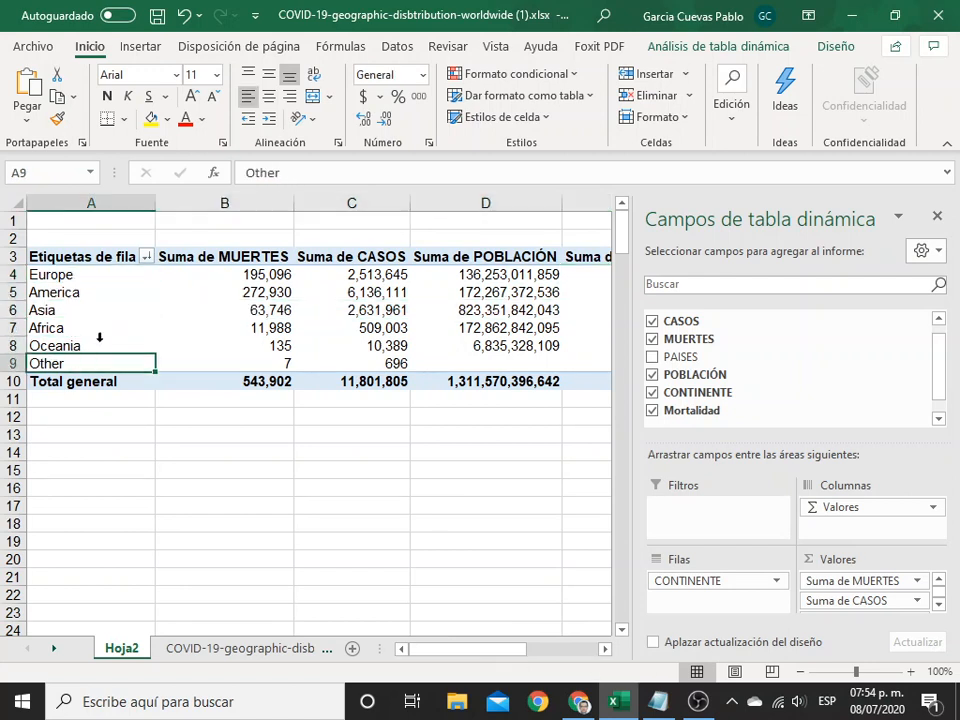
{"action": "left_click", "coordinate": [81, 293]}
{"action": "left_click", "coordinate": [95, 280]}
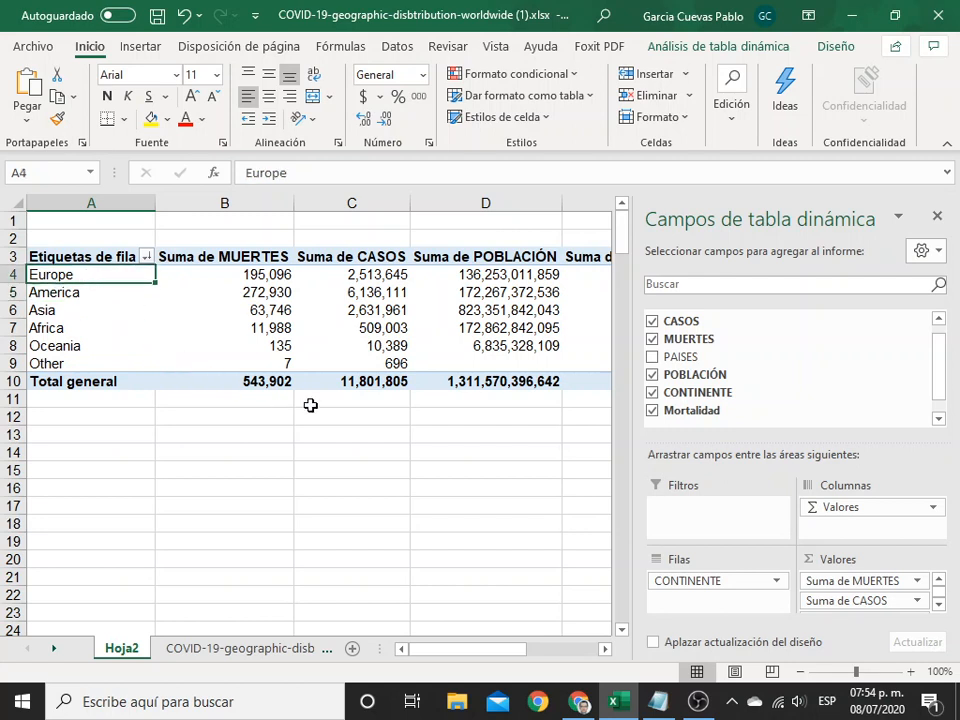
{"action": "left_click", "coordinate": [604, 650]}
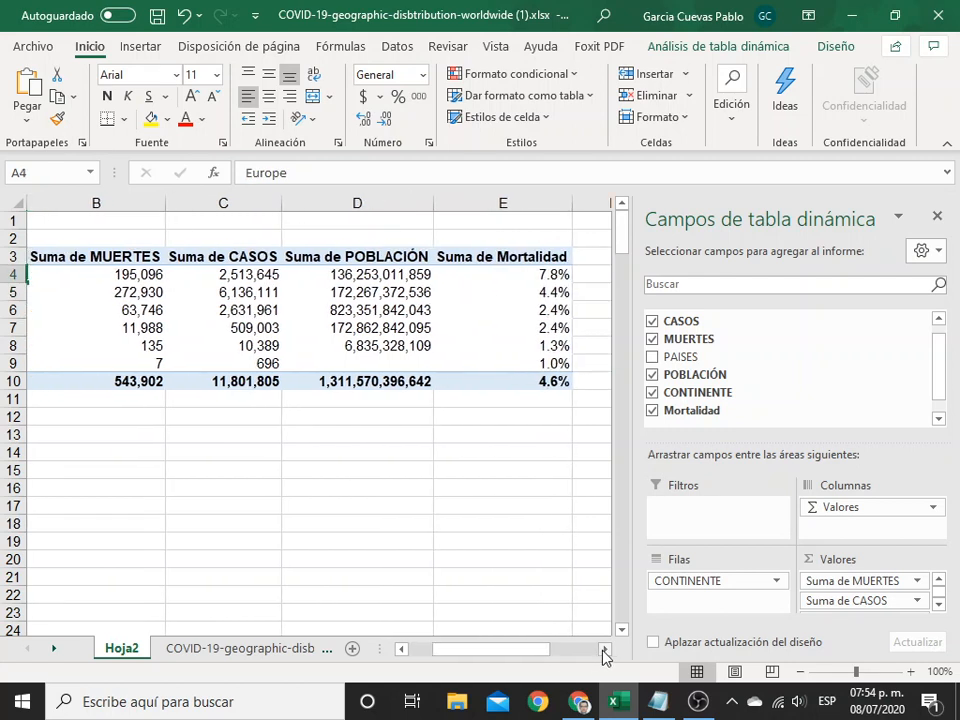
{"action": "left_click", "coordinate": [604, 650]}
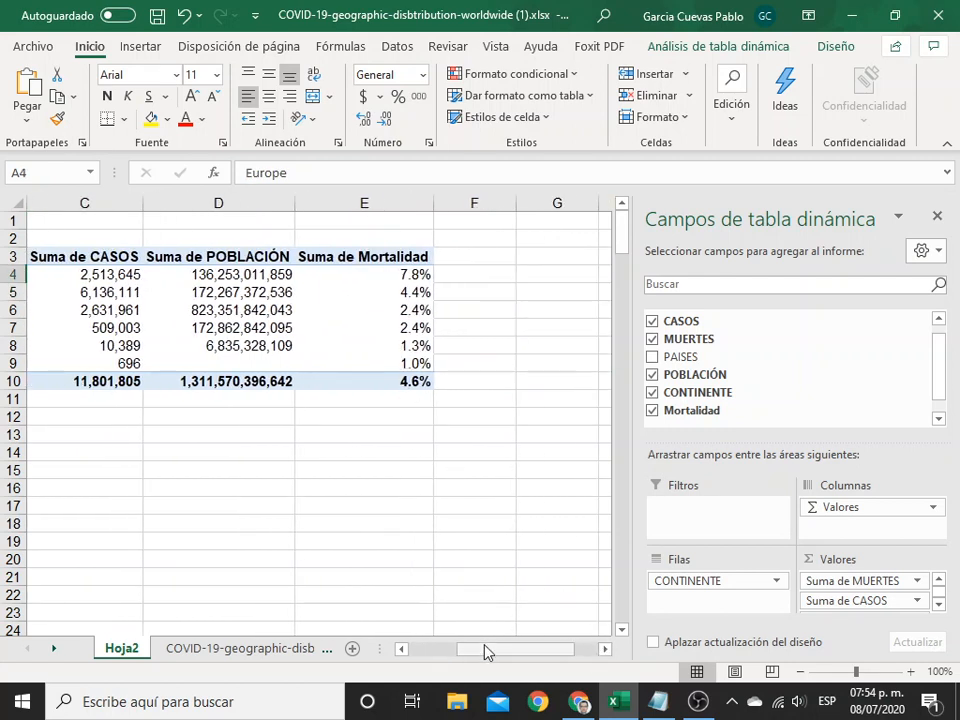
{"action": "left_click_drag", "start_coordinate": [489, 651], "coordinate": [421, 650]}
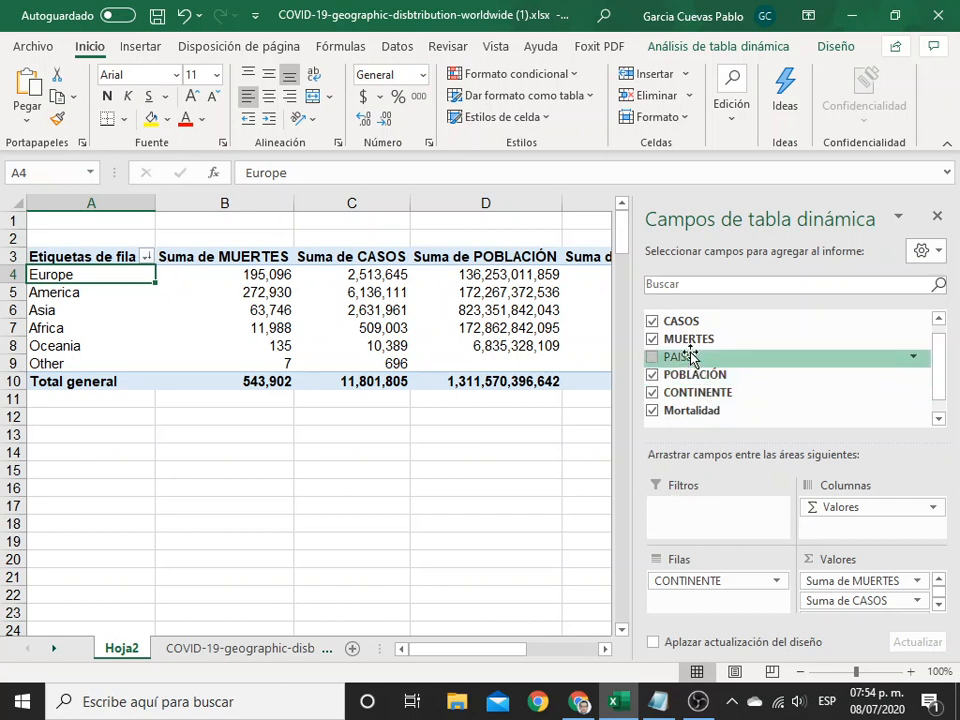
Break the pivot table down by PAISES in the rows and use CONTINENTE as a report filter set to Europe
{"action": "left_click_drag", "start_coordinate": [681, 357], "coordinate": [695, 601]}
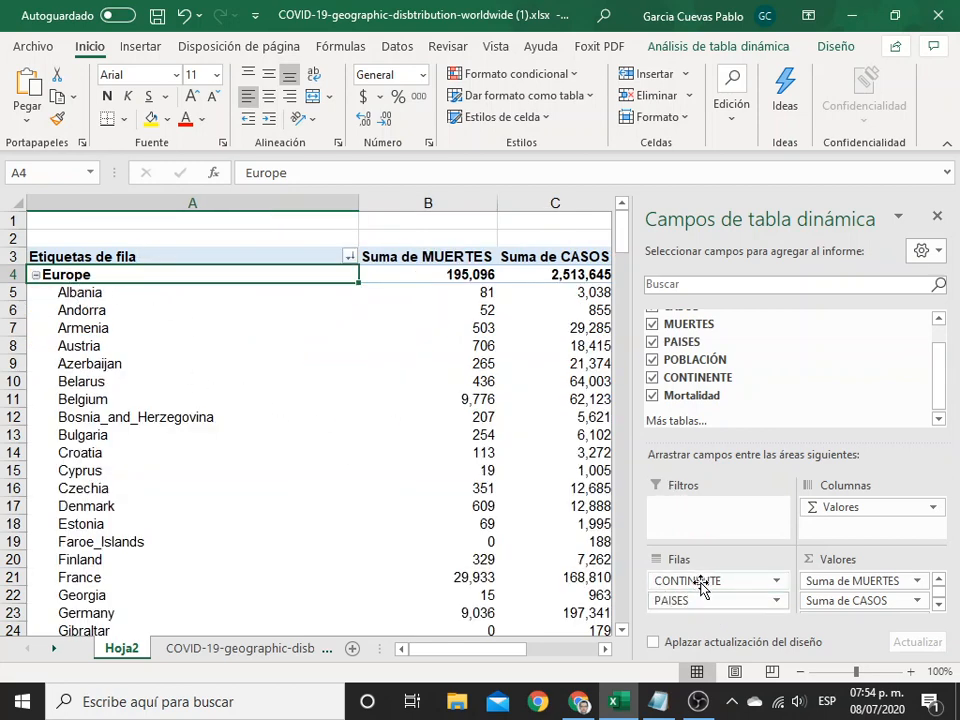
{"action": "left_click_drag", "start_coordinate": [690, 589], "coordinate": [688, 515]}
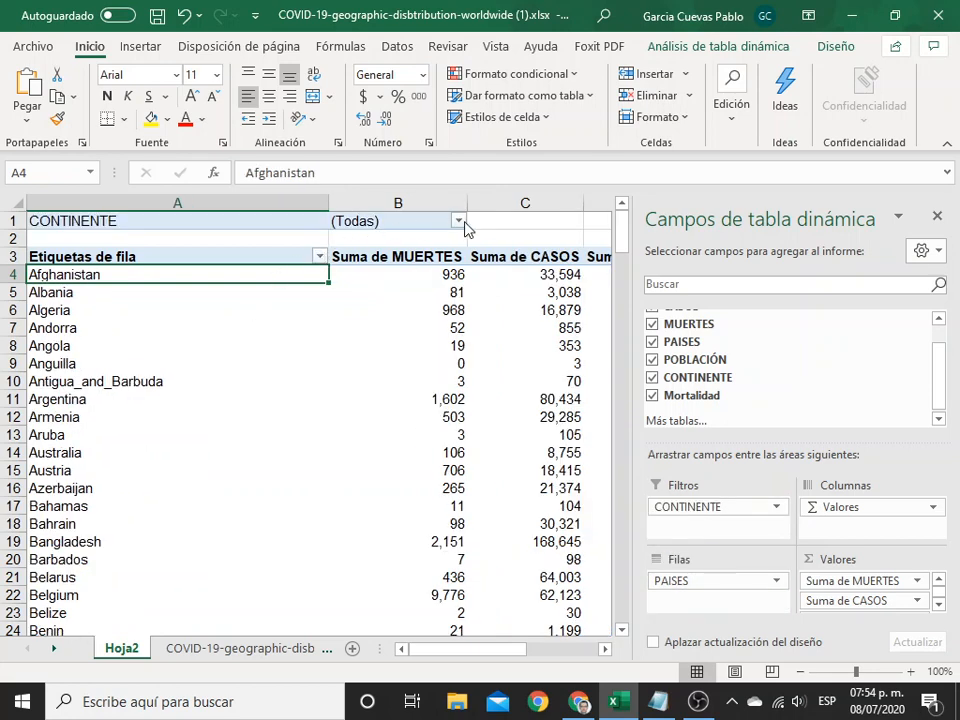
{"action": "left_click", "coordinate": [459, 221]}
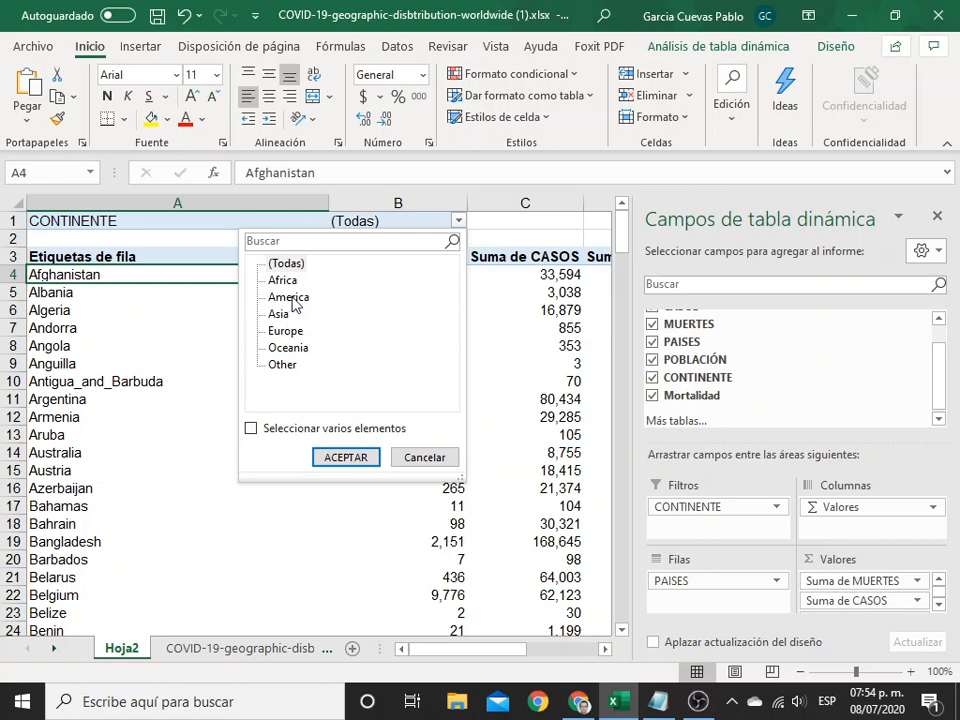
{"action": "left_click", "coordinate": [293, 333]}
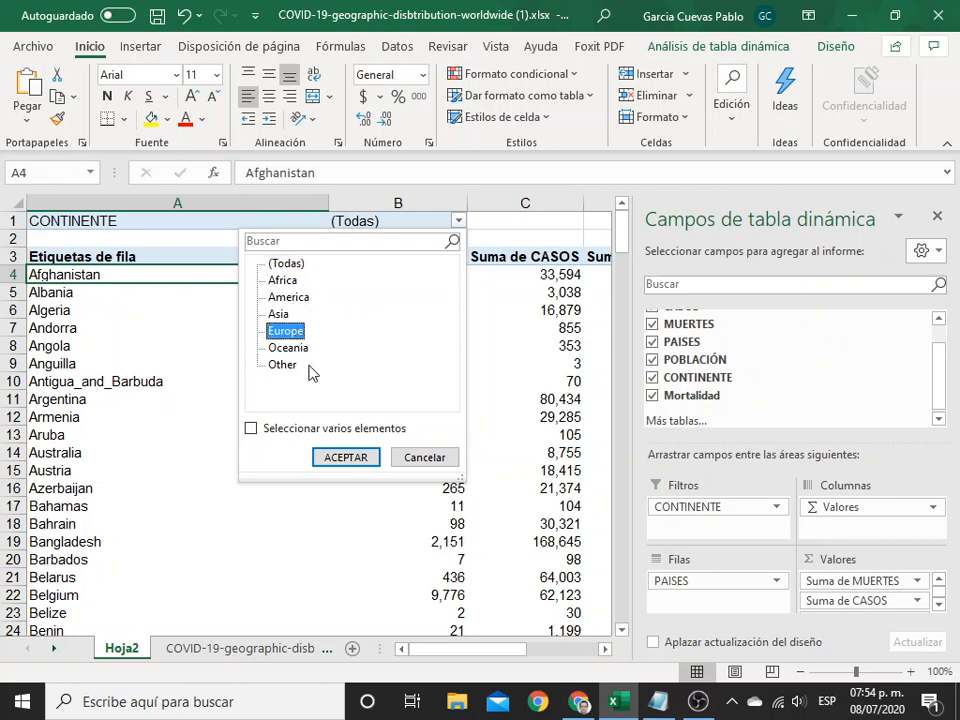
{"action": "left_click", "coordinate": [352, 459]}
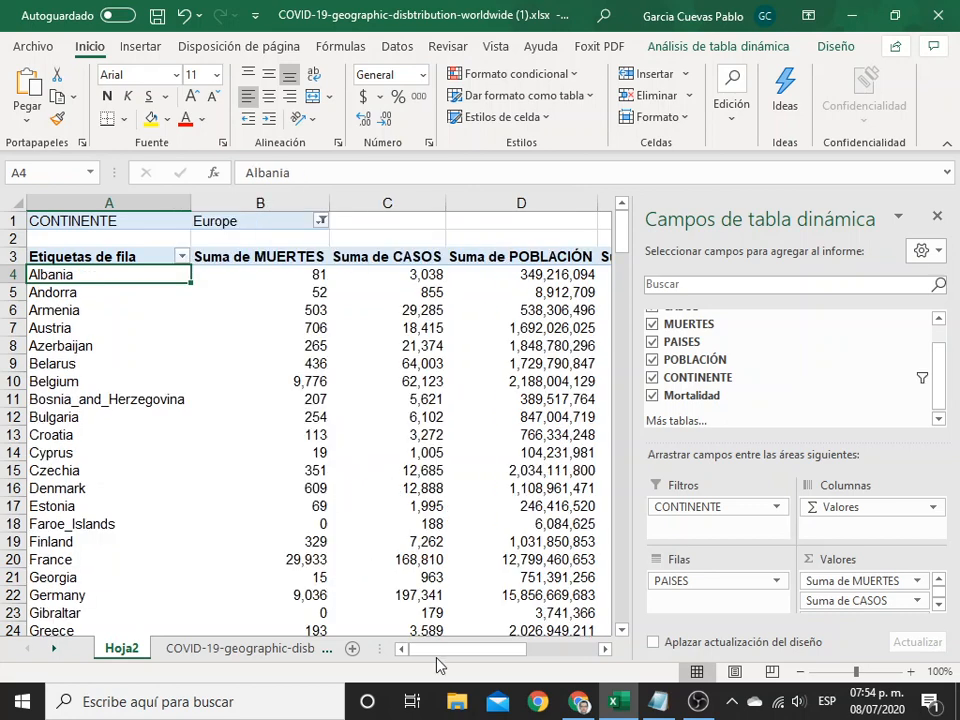
Sort the European countries by Suma de Mortalidad from largest to smallest
{"action": "left_click_drag", "start_coordinate": [437, 665], "coordinate": [490, 650]}
{"action": "left_click", "coordinate": [401, 381]}
{"action": "left_click", "coordinate": [403, 331]}
{"action": "right_click", "coordinate": [403, 331]}
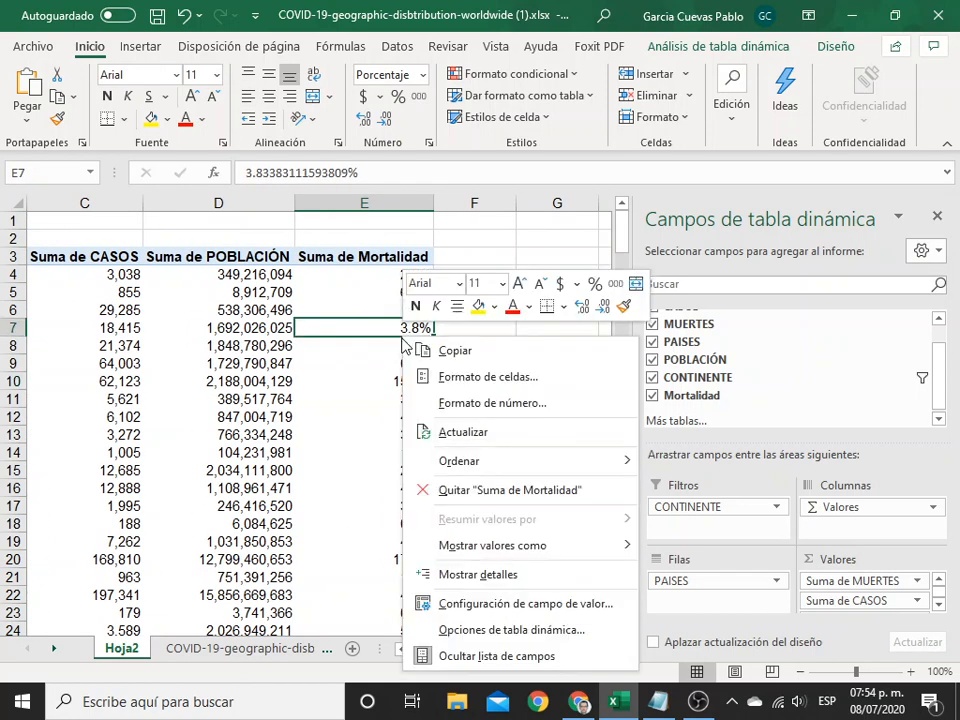
{"action": "mouse_move", "coordinate": [606, 467]}
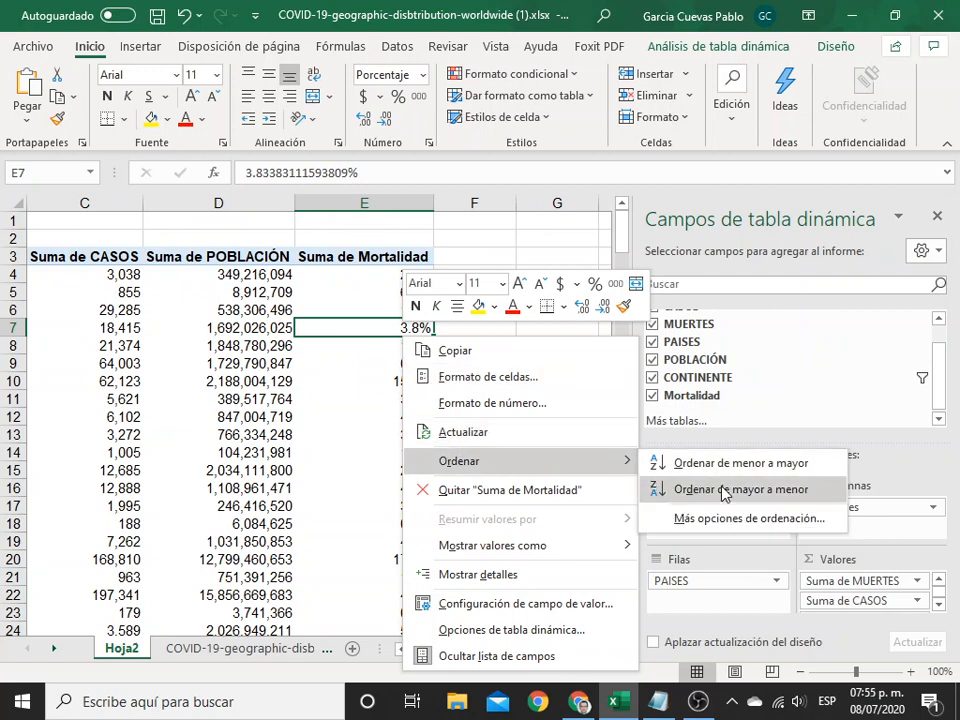
{"action": "left_click", "coordinate": [727, 549]}
Examine which European countries head the mortality ranking, checking the rows from France down to Spain
{"action": "left_click_drag", "start_coordinate": [497, 651], "coordinate": [444, 651]}
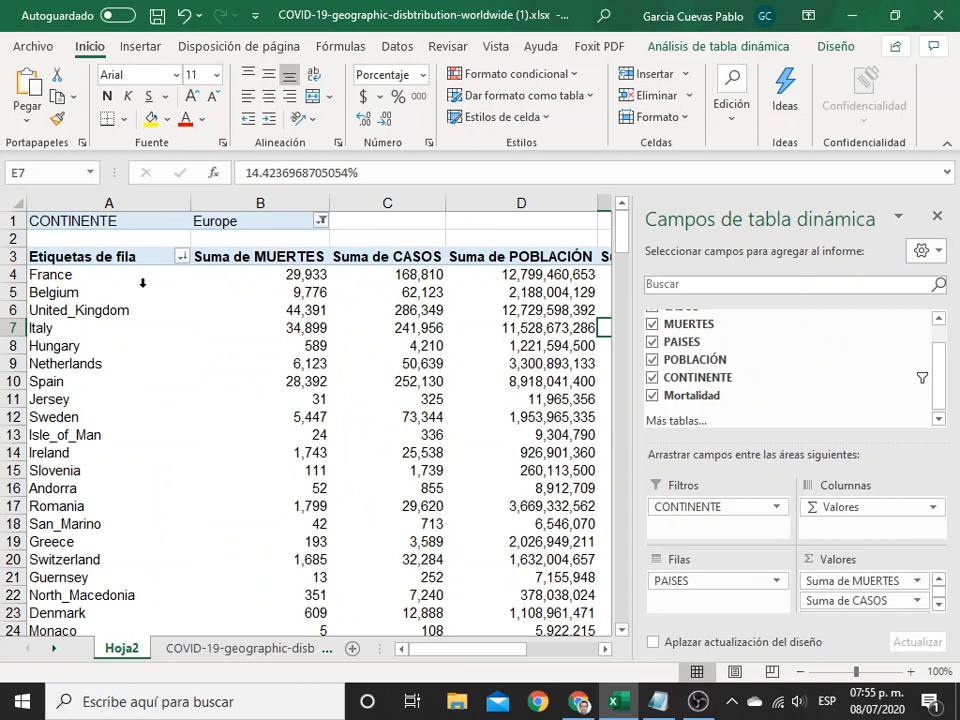
{"action": "left_click_drag", "start_coordinate": [114, 276], "coordinate": [100, 310]}
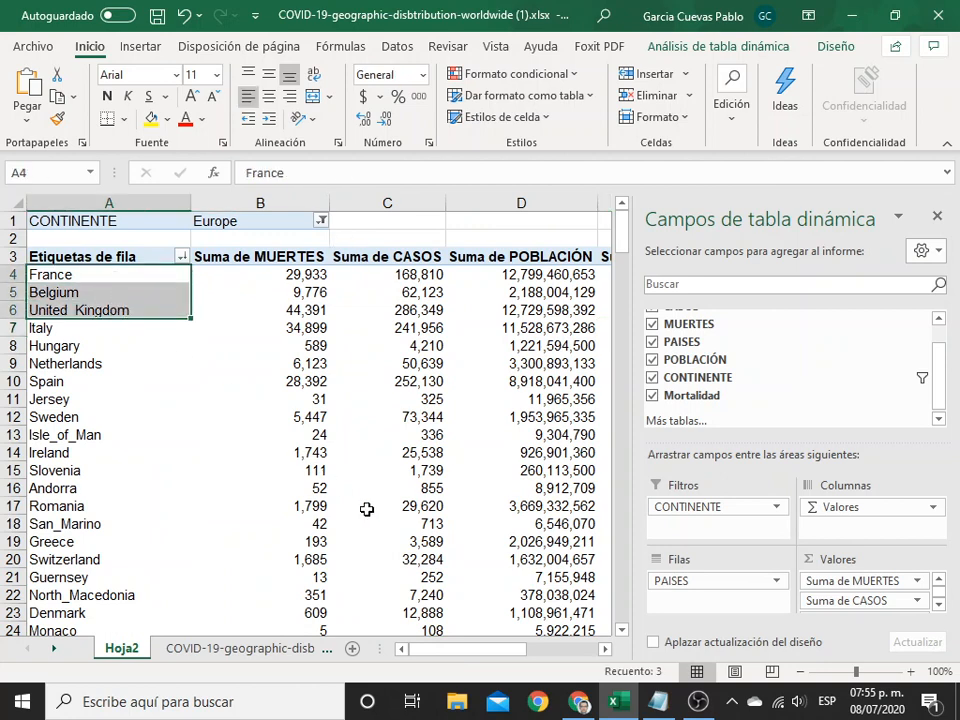
{"action": "left_click", "coordinate": [43, 328]}
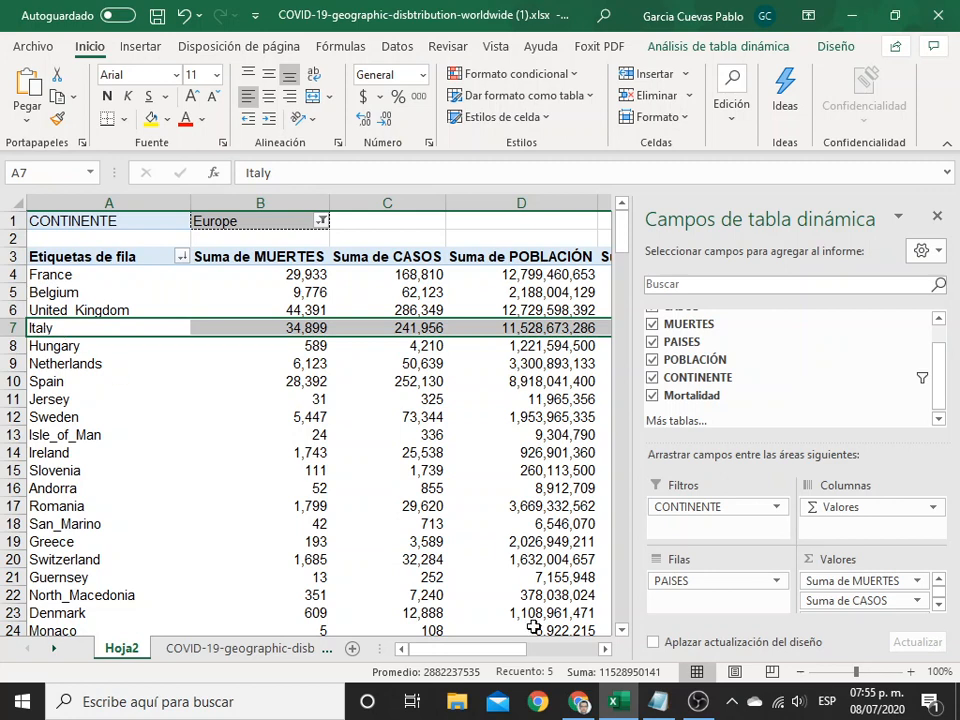
{"action": "left_click", "coordinate": [605, 649]}
{"action": "left_click", "coordinate": [605, 649]}
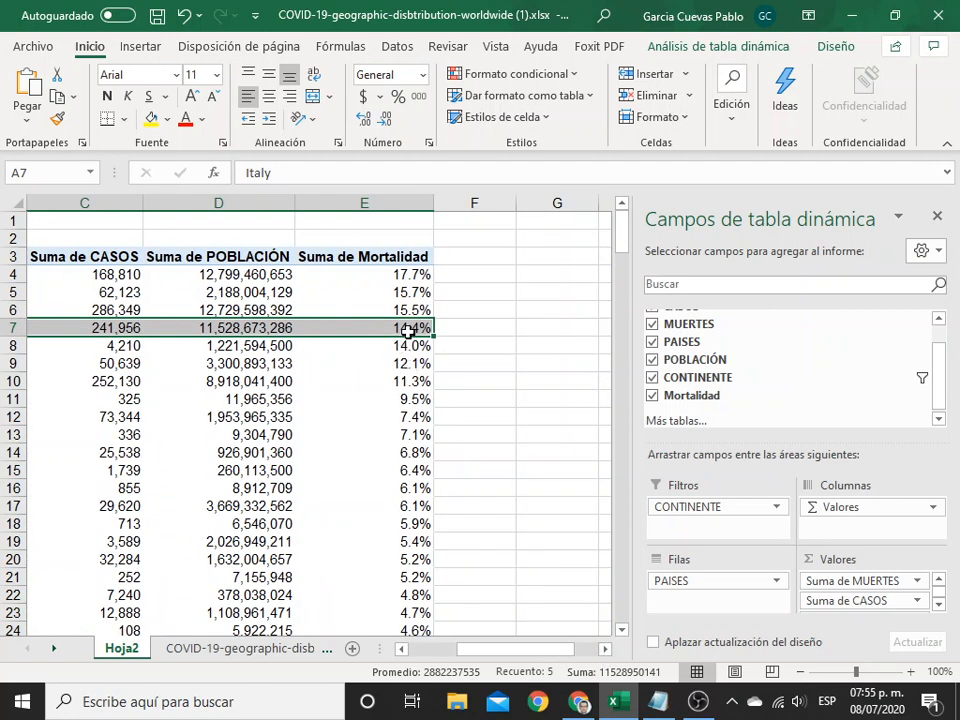
{"action": "left_click_drag", "start_coordinate": [396, 365], "coordinate": [30, 274]}
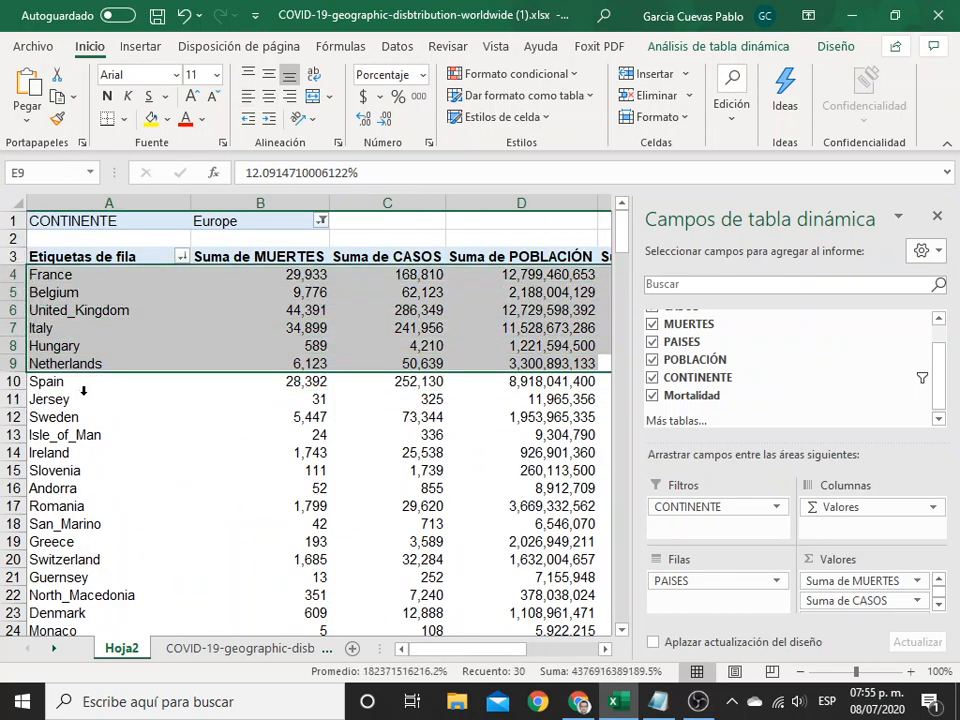
{"action": "left_click", "coordinate": [80, 364]}
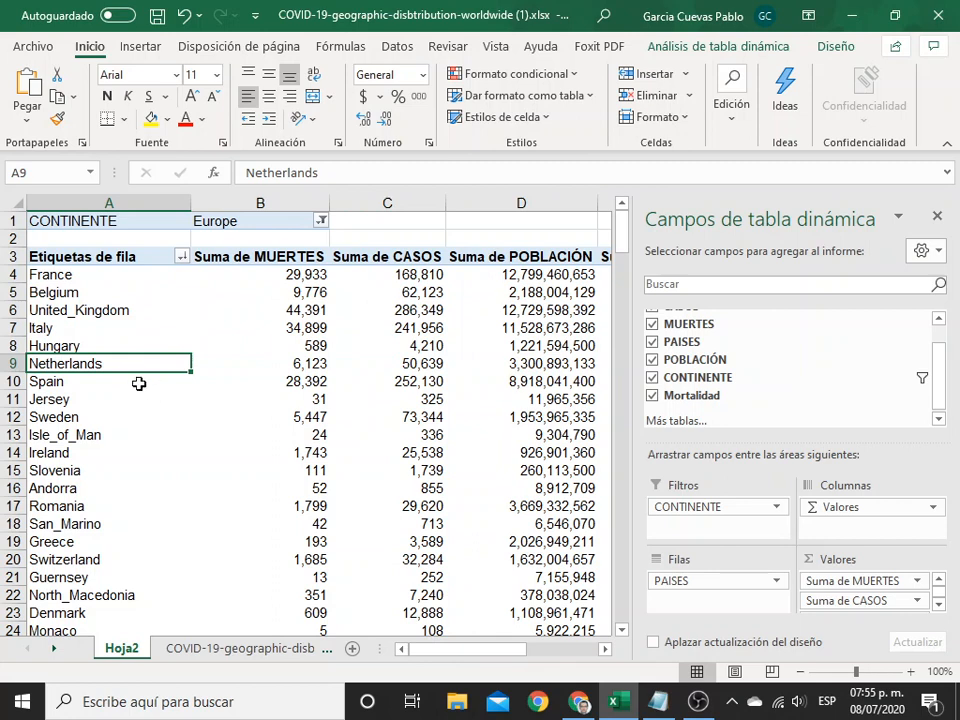
{"action": "left_click", "coordinate": [80, 346]}
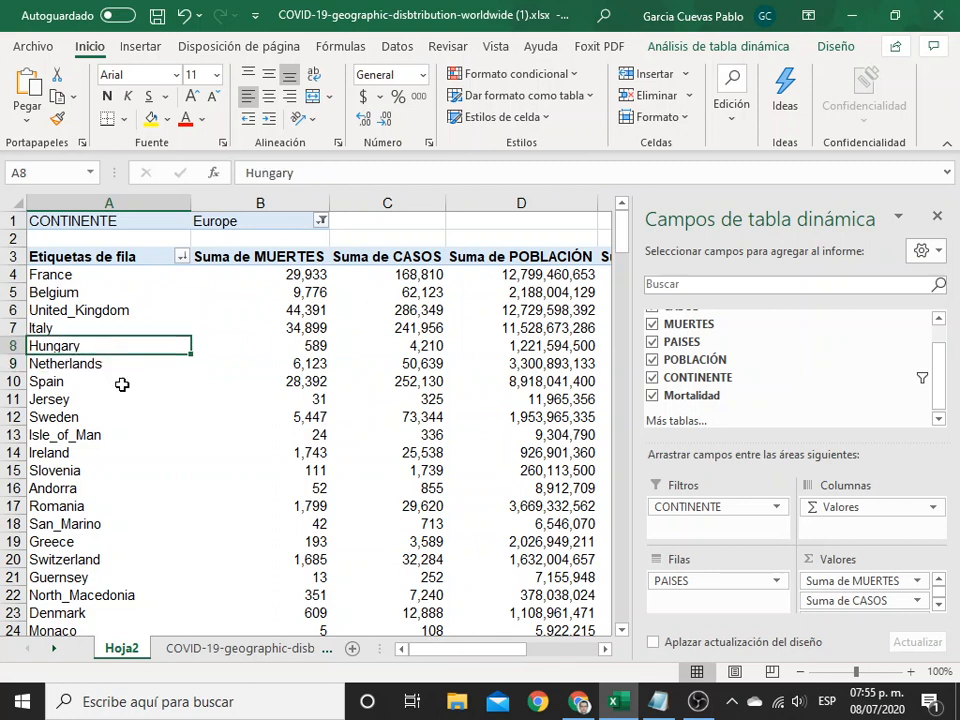
{"action": "left_click_drag", "start_coordinate": [48, 385], "coordinate": [455, 381]}
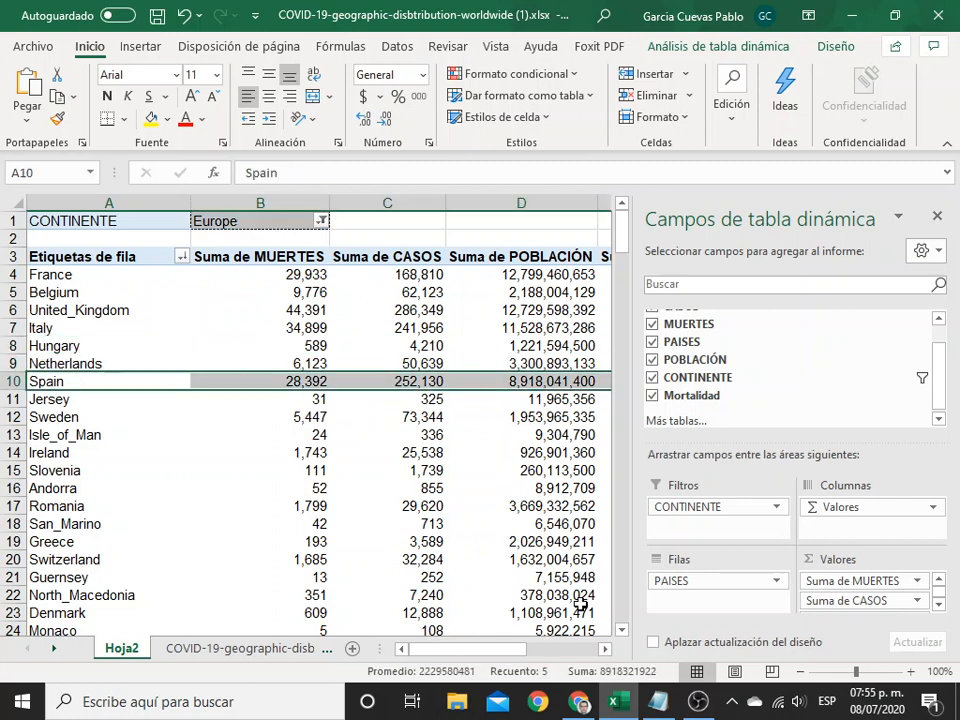
Check Spain's value under Suma de Mortalidad and switch the CONTINENTE report filter to America
{"action": "left_click", "coordinate": [606, 650]}
{"action": "left_click", "coordinate": [535, 380]}
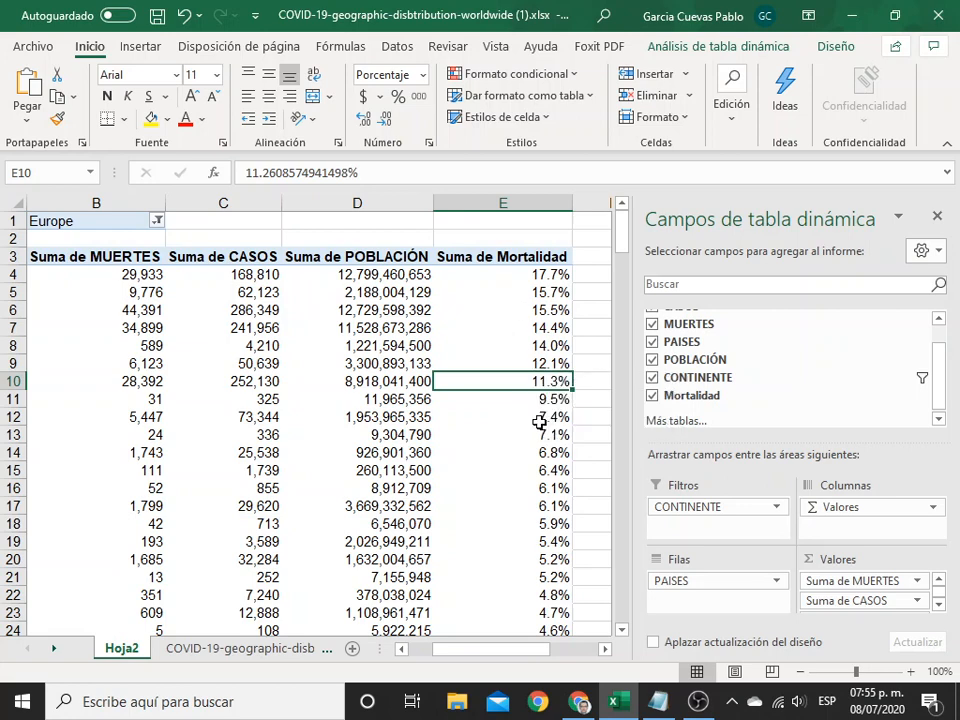
{"action": "left_click_drag", "start_coordinate": [560, 660], "coordinate": [530, 660]}
{"action": "left_click", "coordinate": [320, 221]}
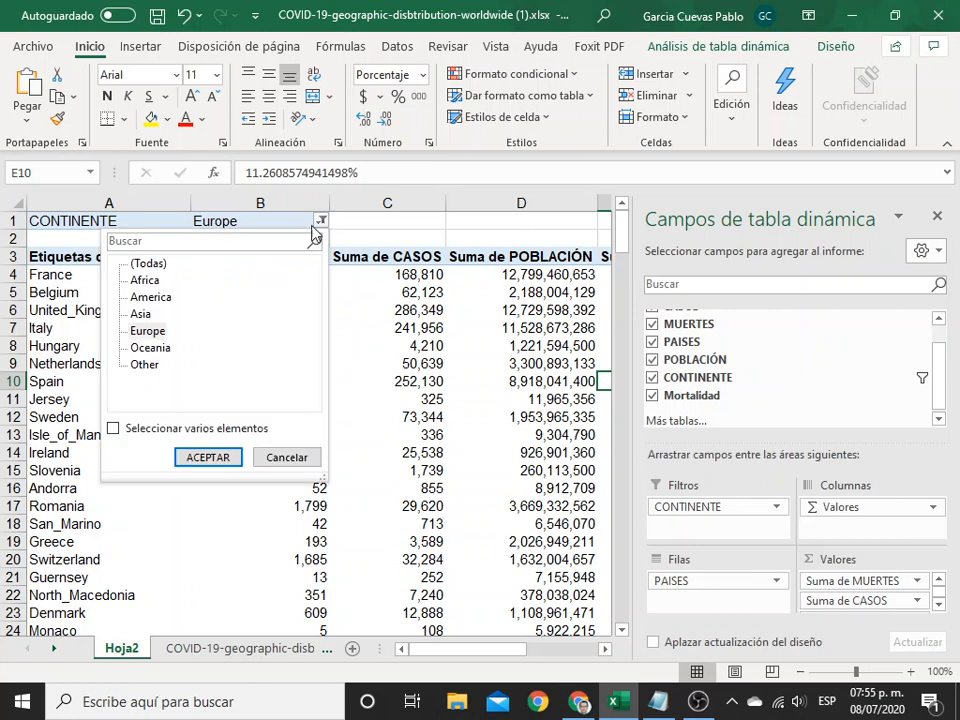
{"action": "left_click", "coordinate": [152, 297]}
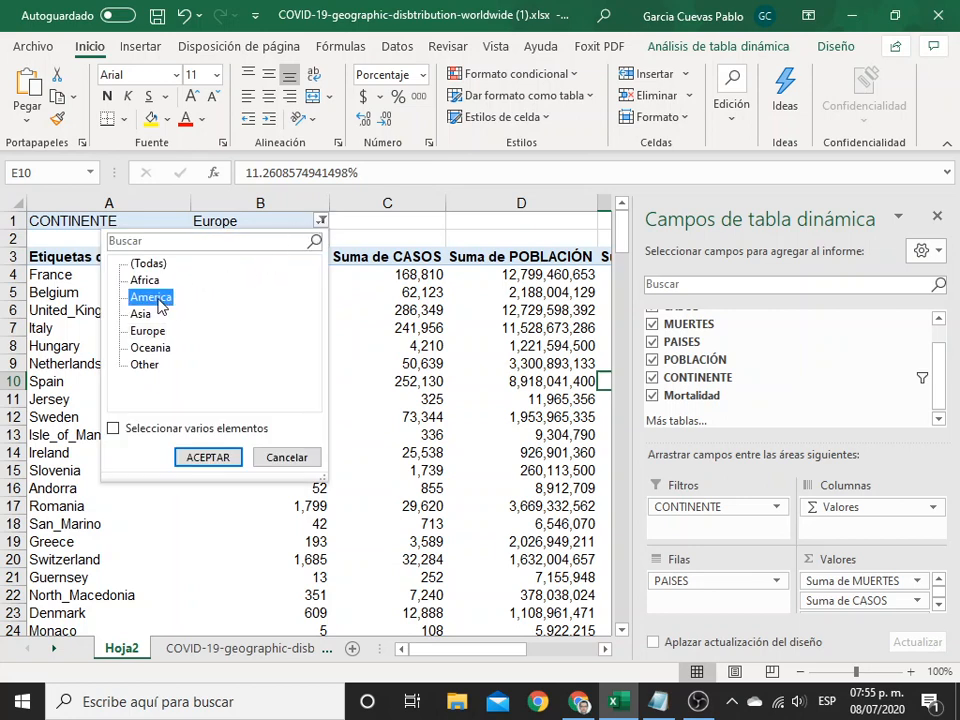
{"action": "left_click", "coordinate": [210, 458]}
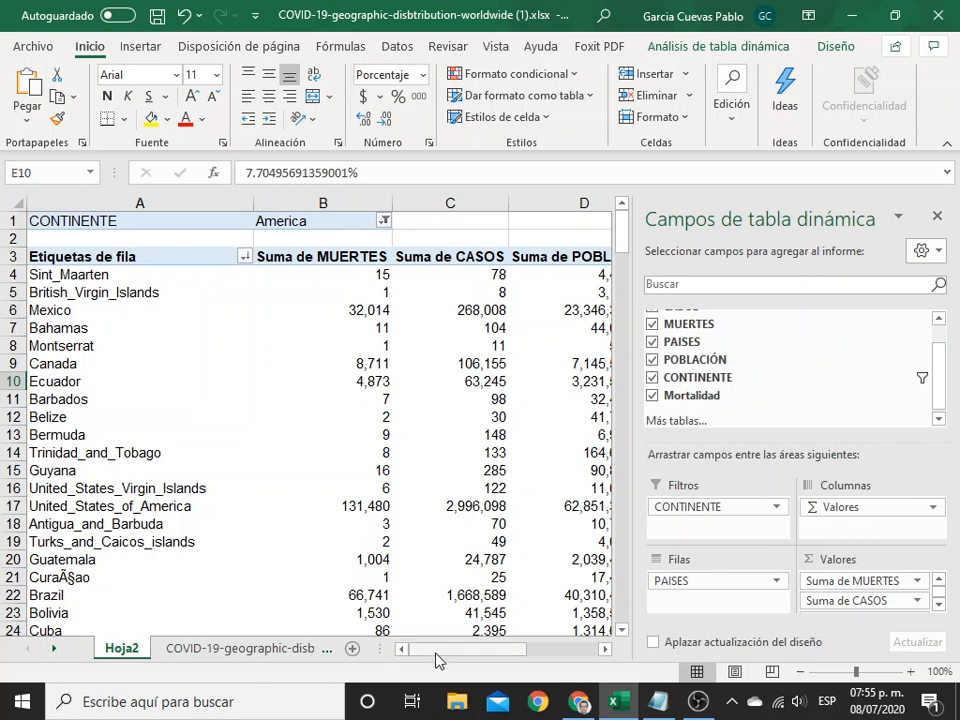
Examine which American countries head the mortality ranking, checking the Bahamas row and Mexico's Suma de Mortalidad value
{"action": "left_click_drag", "start_coordinate": [437, 650], "coordinate": [495, 652]}
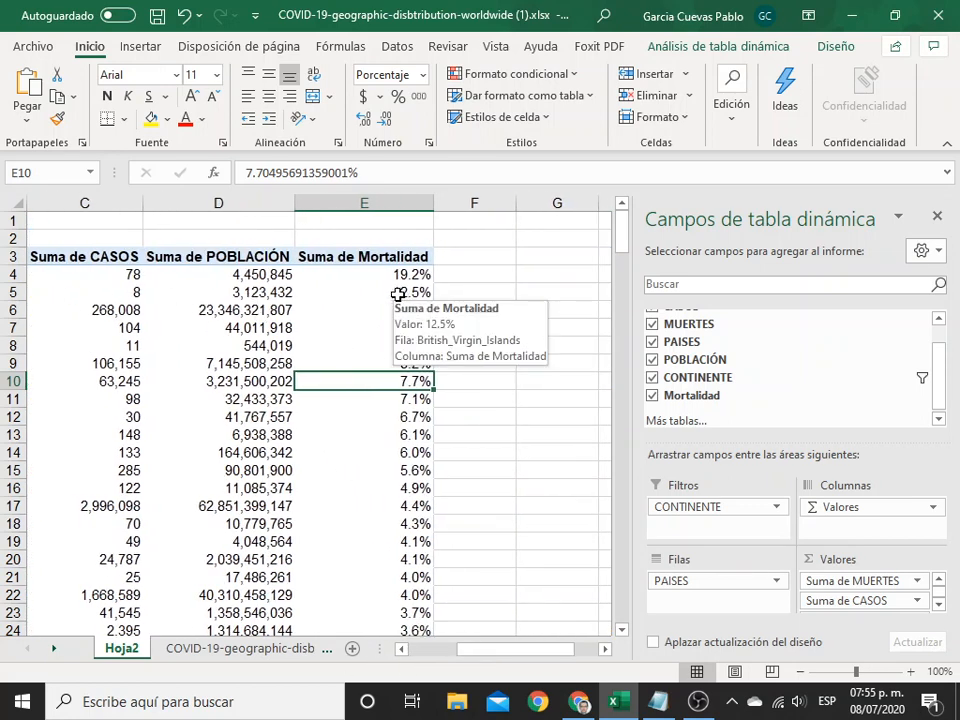
{"action": "left_click", "coordinate": [392, 434]}
{"action": "left_click", "coordinate": [402, 330]}
{"action": "left_click_drag", "start_coordinate": [404, 330], "coordinate": [92, 327]}
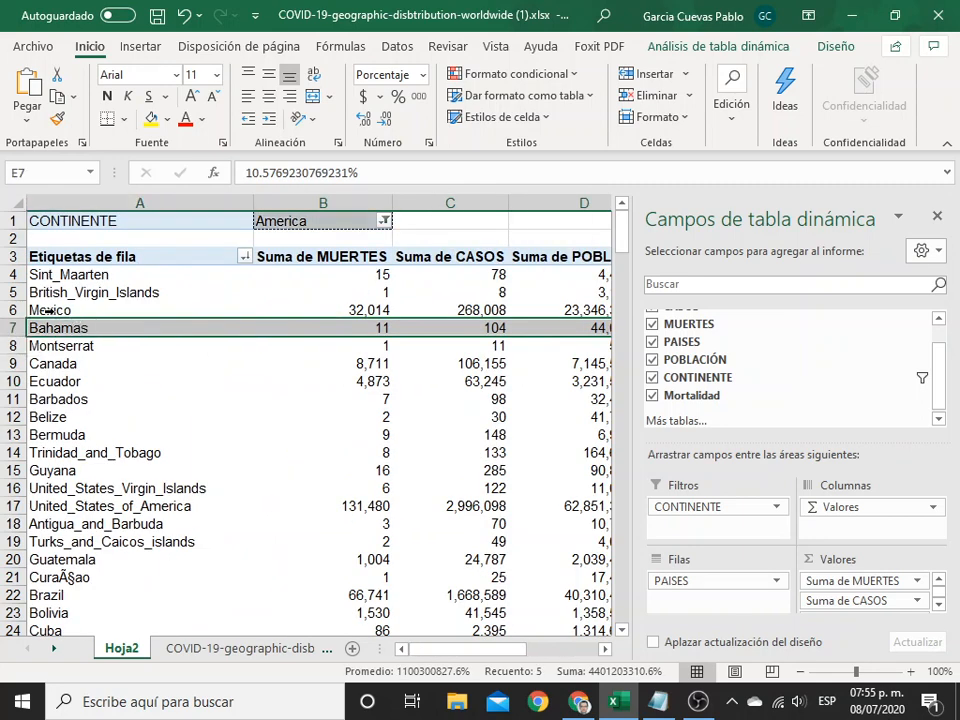
{"action": "left_click", "coordinate": [53, 311]}
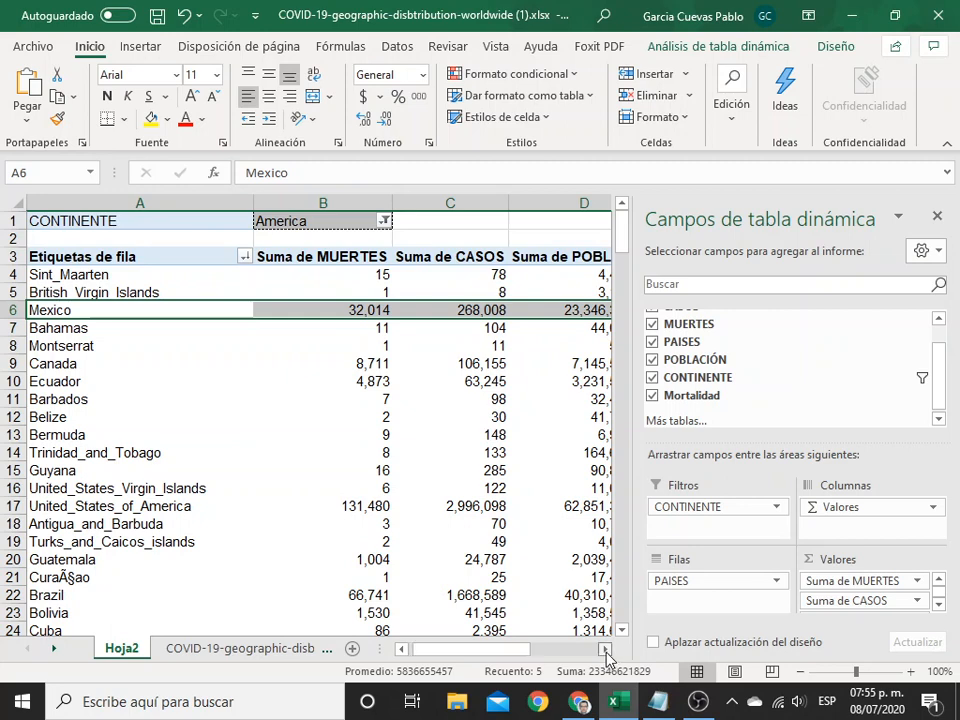
{"action": "left_click", "coordinate": [604, 649]}
{"action": "left_click", "coordinate": [604, 649]}
{"action": "left_click", "coordinate": [392, 313]}
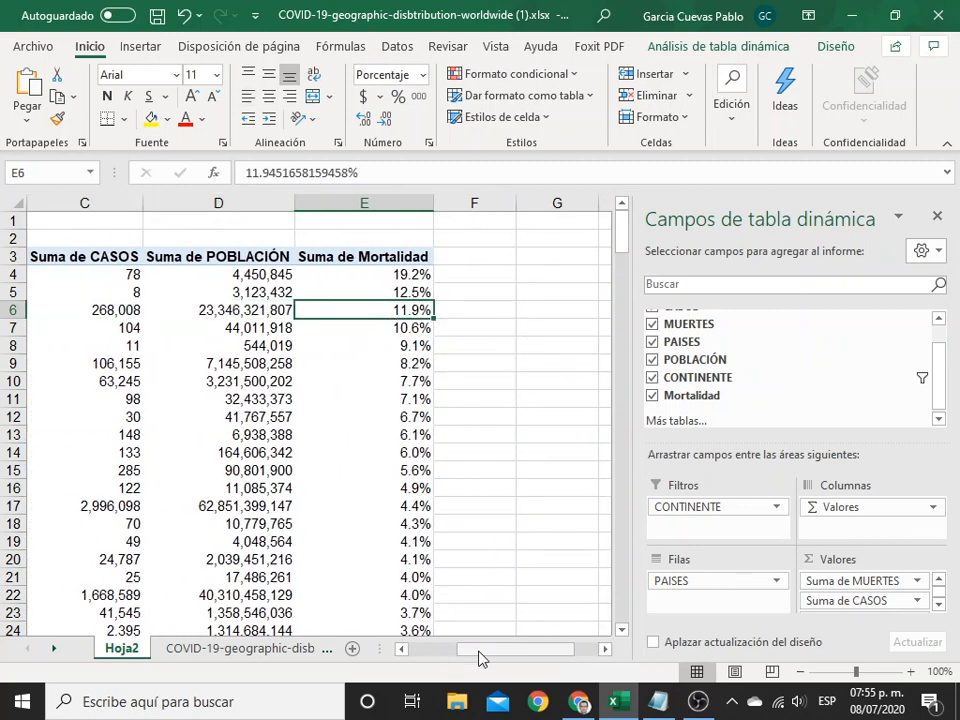
{"action": "left_click_drag", "start_coordinate": [484, 656], "coordinate": [425, 655]}
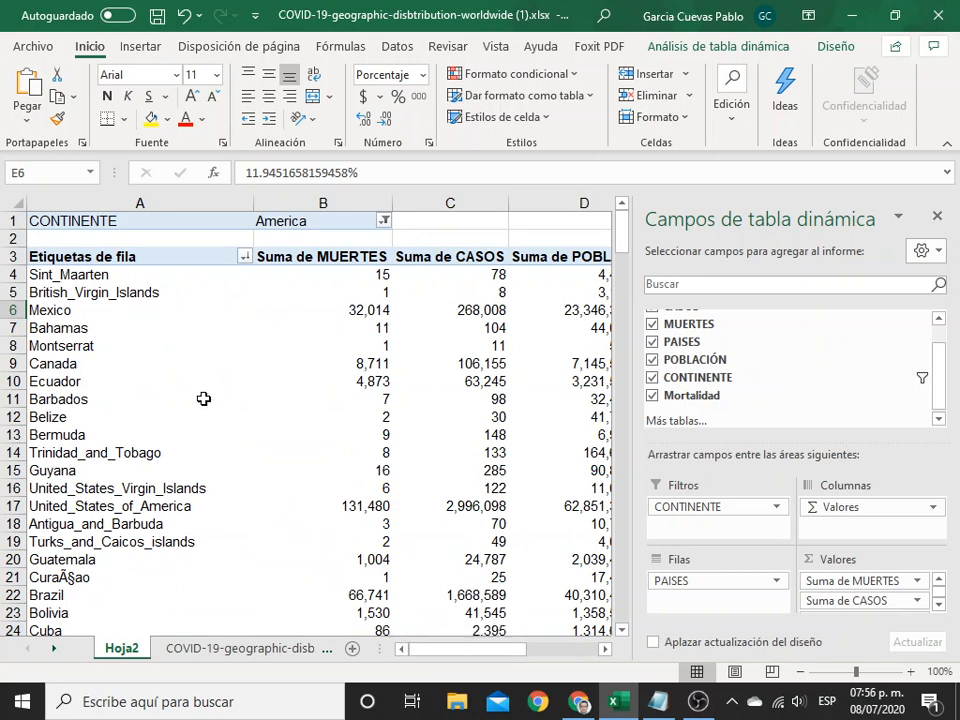
{"action": "left_click", "coordinate": [63, 310]}
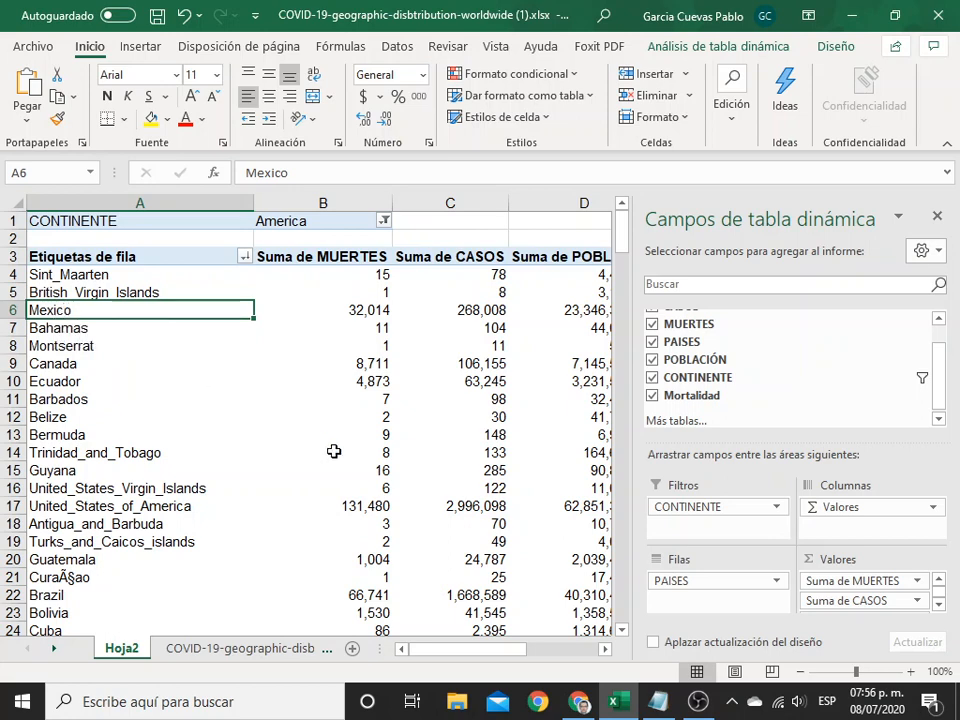
Switch to the Bloc de notas notes and review the formulas for Tasa de mortalidad and Tasa de Infección
{"action": "left_click", "coordinate": [668, 709]}
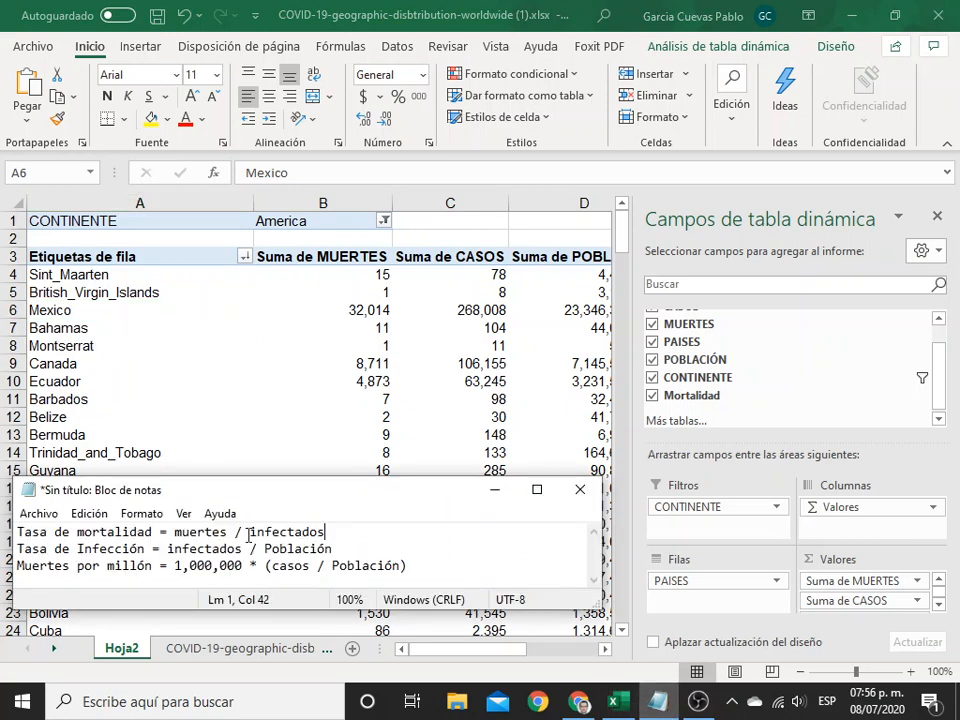
{"action": "left_click_drag", "start_coordinate": [325, 532], "coordinate": [19, 536]}
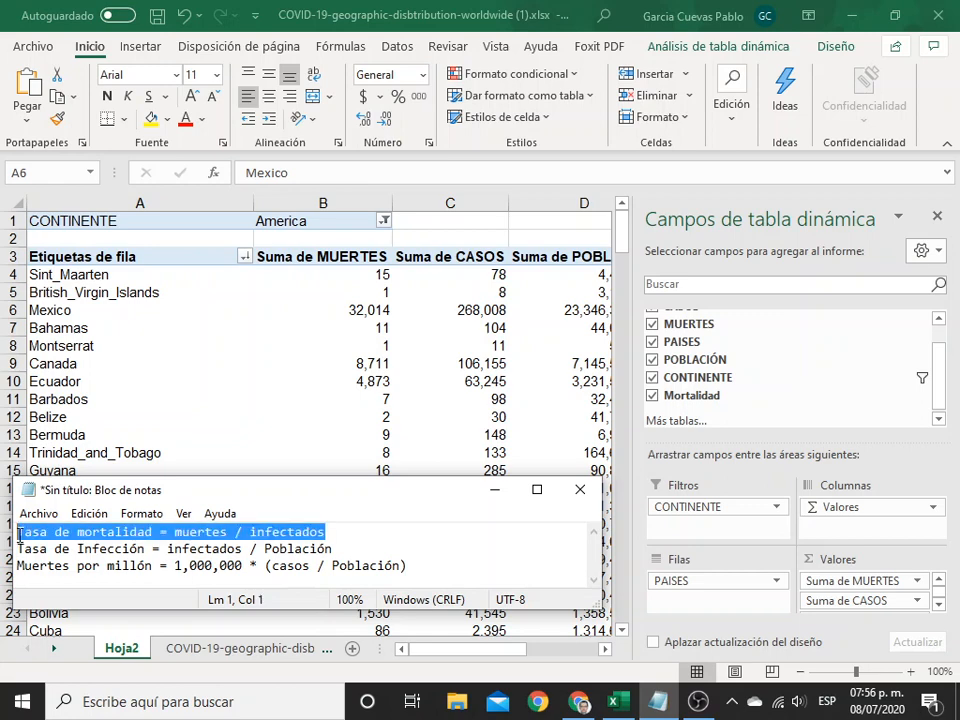
{"action": "left_click", "coordinate": [124, 549]}
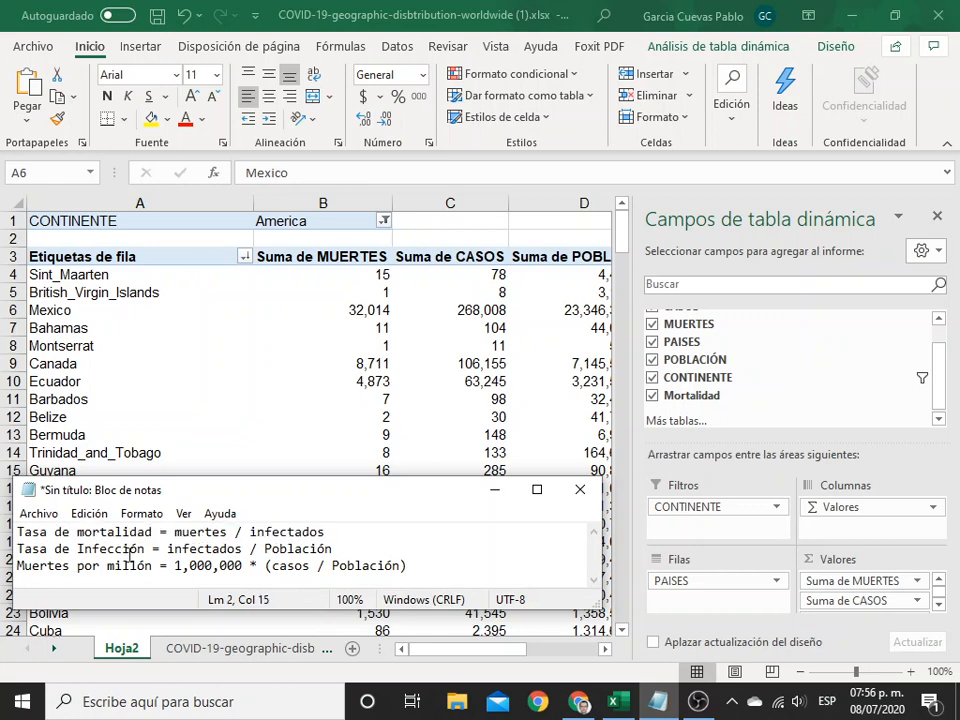
{"action": "left_click", "coordinate": [494, 489]}
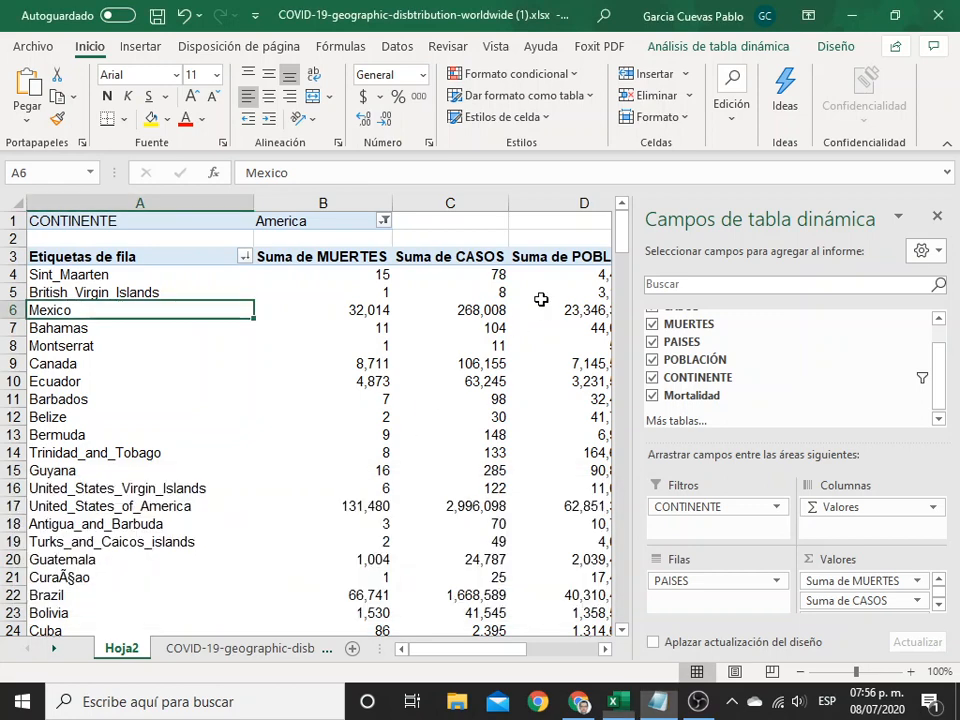
Start a new calculated field in the pivot table named Infección, with the formula notes in view
{"action": "left_click", "coordinate": [542, 346]}
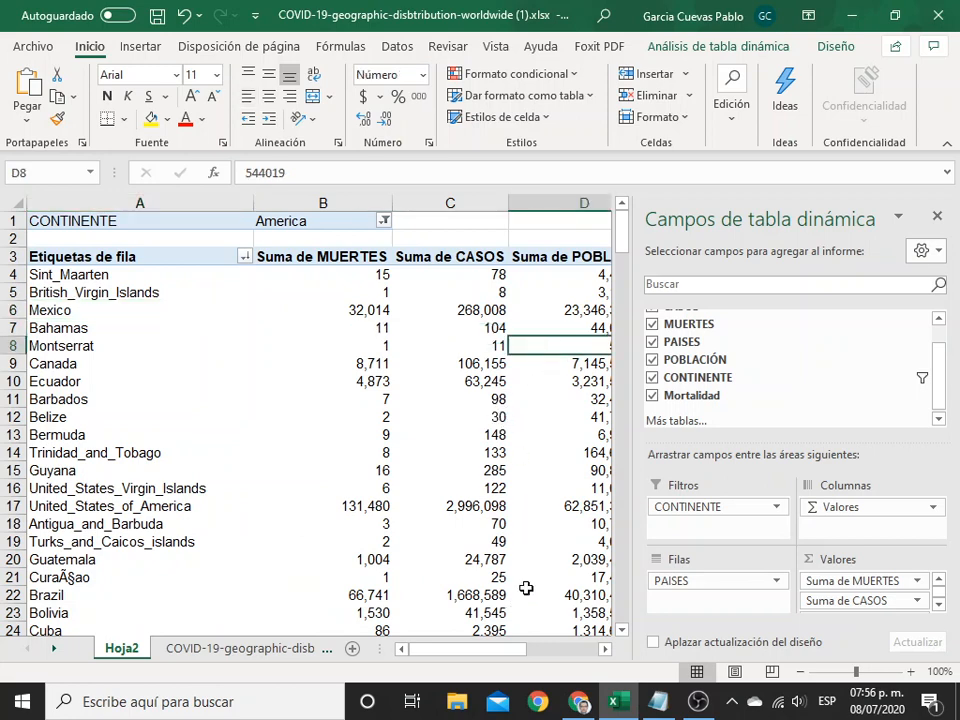
{"action": "left_click", "coordinate": [680, 46]}
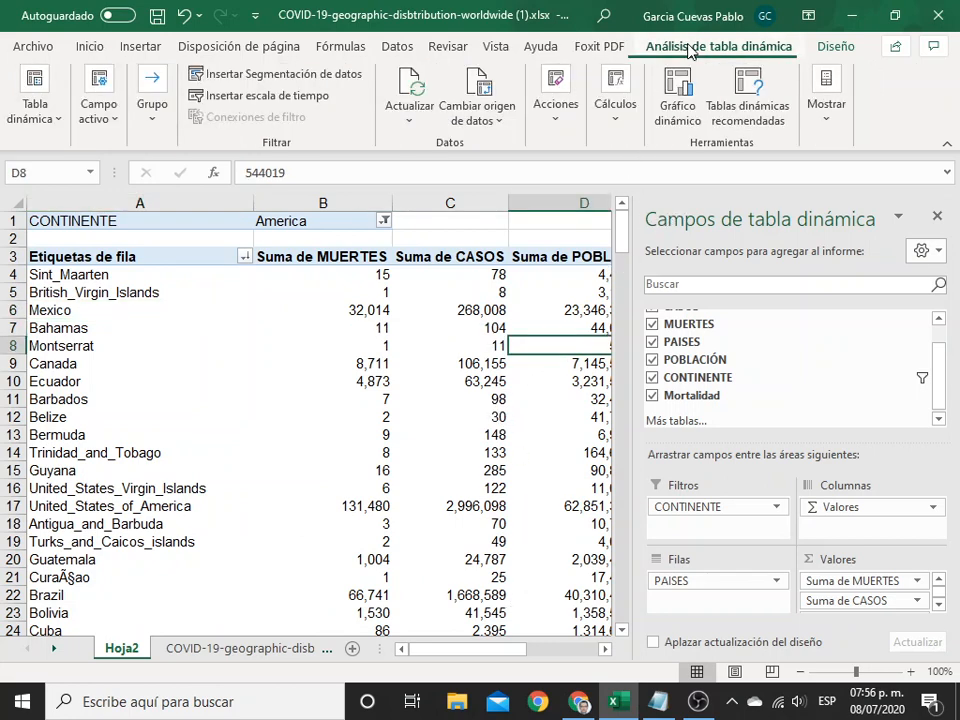
{"action": "left_click", "coordinate": [616, 110]}
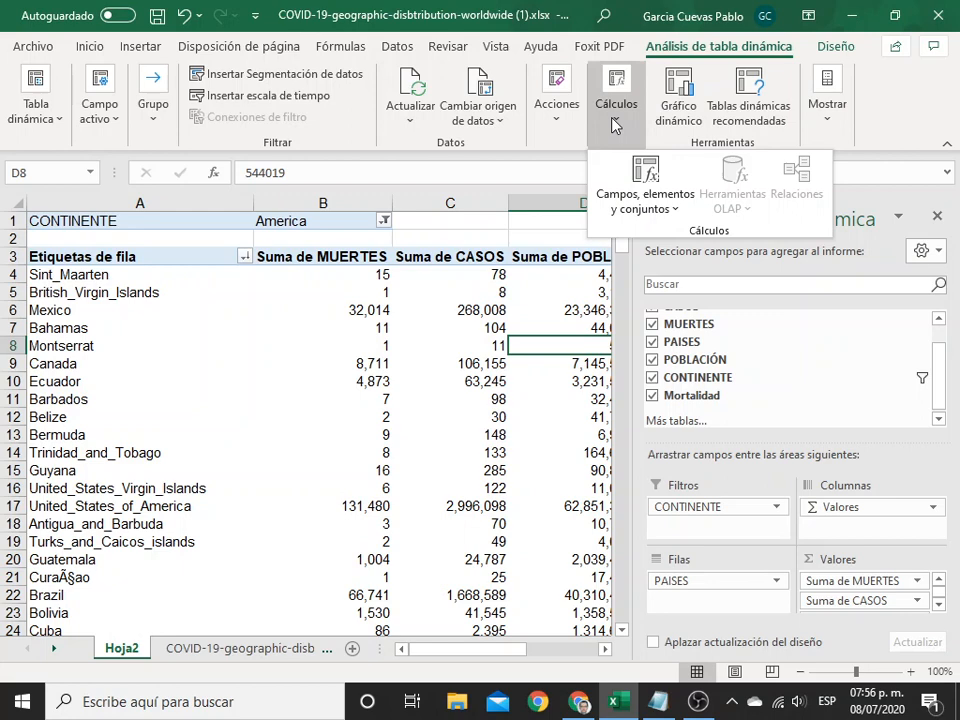
{"action": "left_click", "coordinate": [648, 200]}
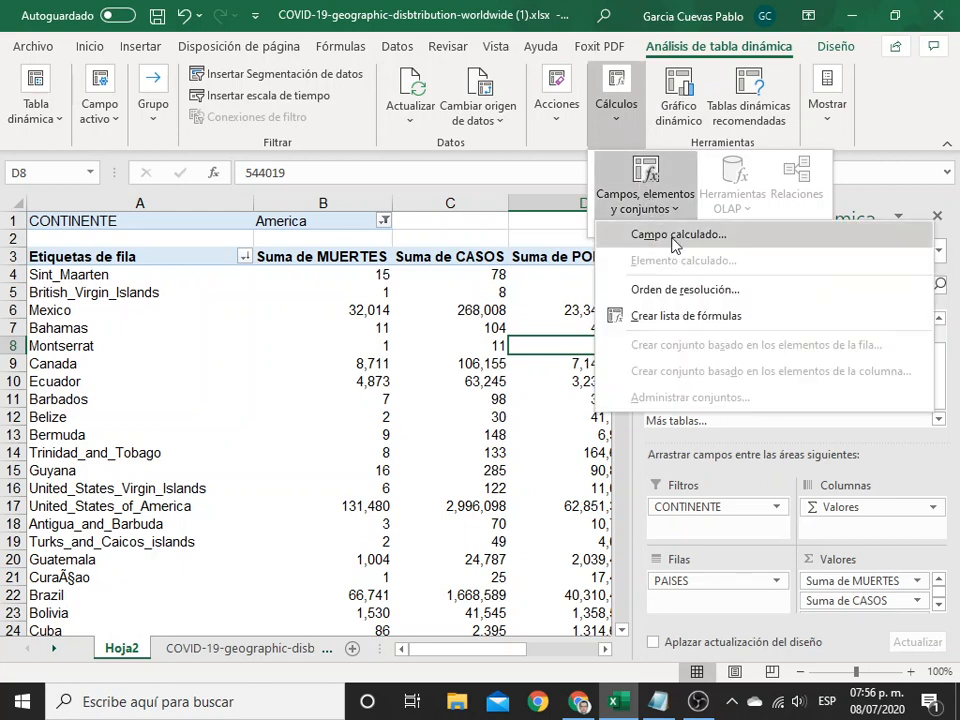
{"action": "left_click", "coordinate": [674, 240]}
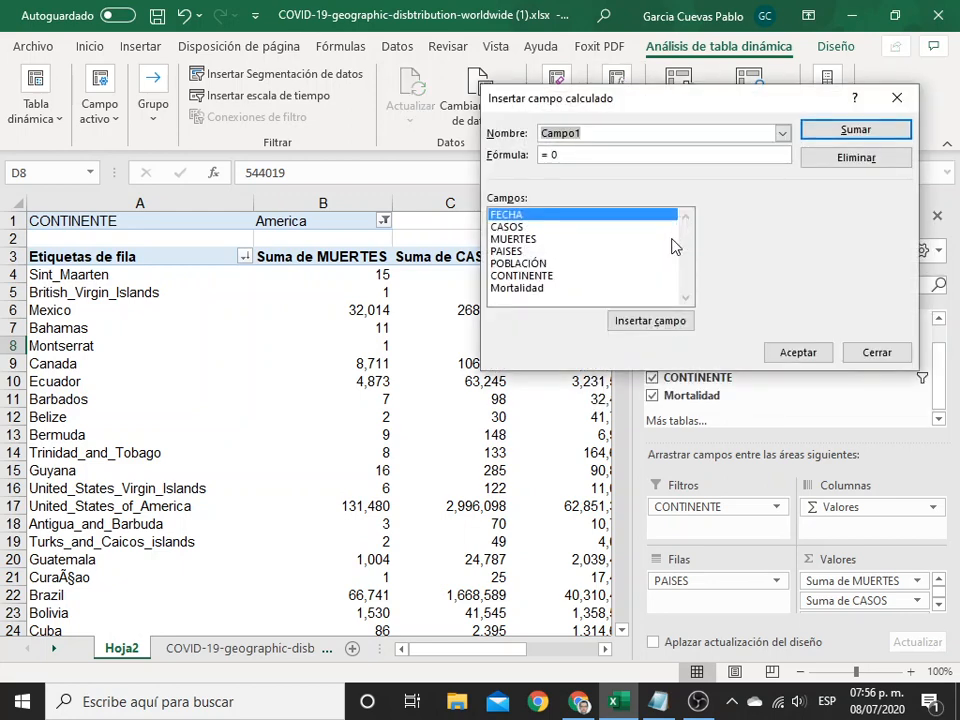
{"action": "left_click", "coordinate": [657, 701]}
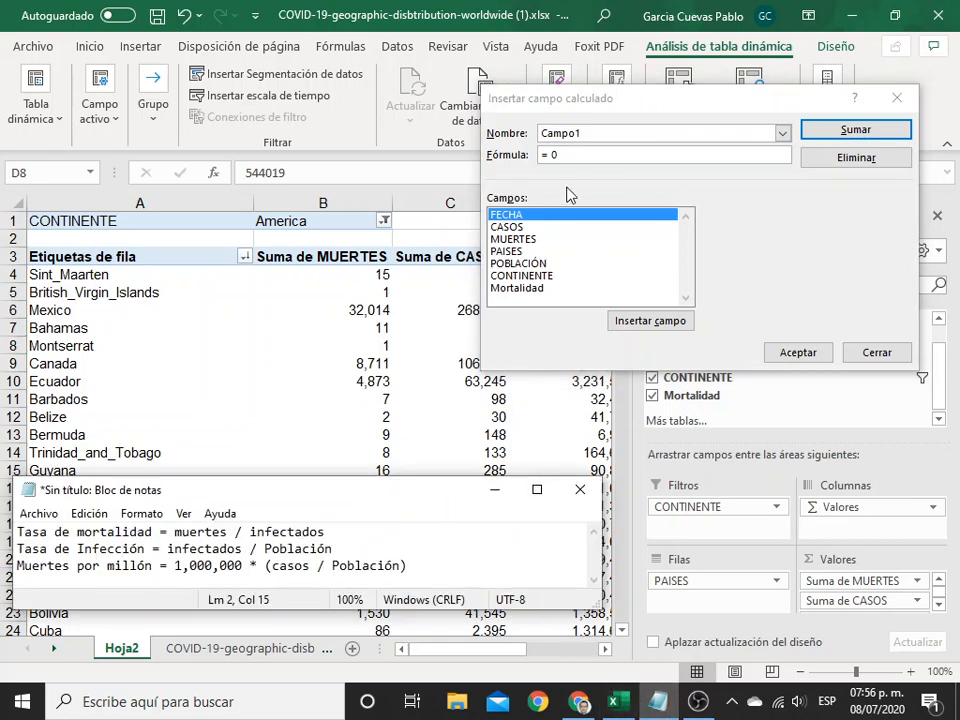
{"action": "left_click_drag", "start_coordinate": [590, 135], "coordinate": [524, 137]}
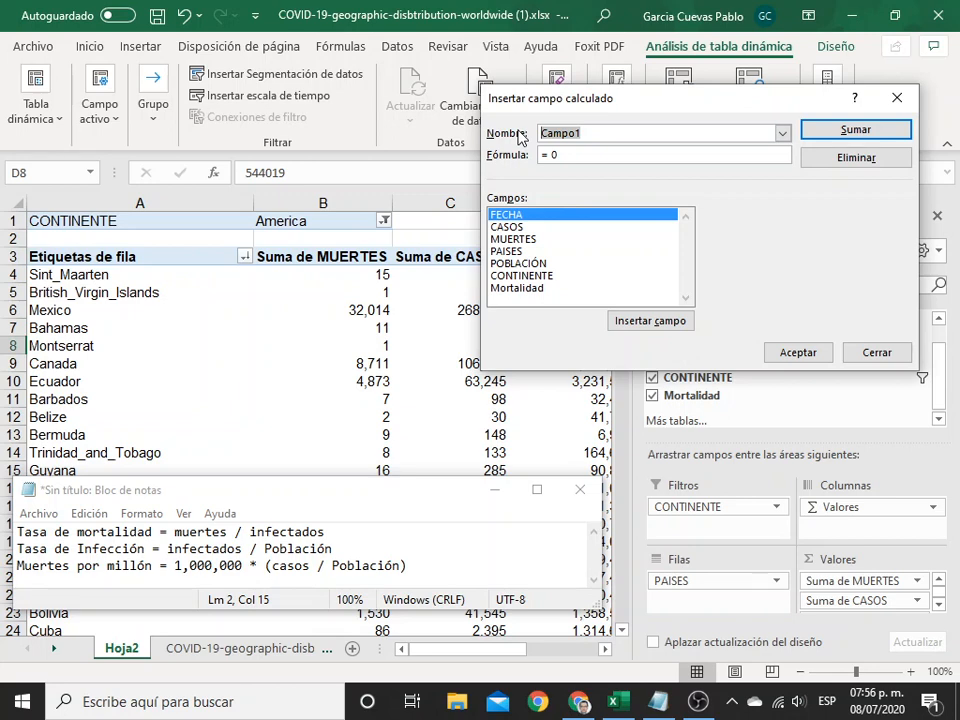
{"action": "type", "text": "Infección"}
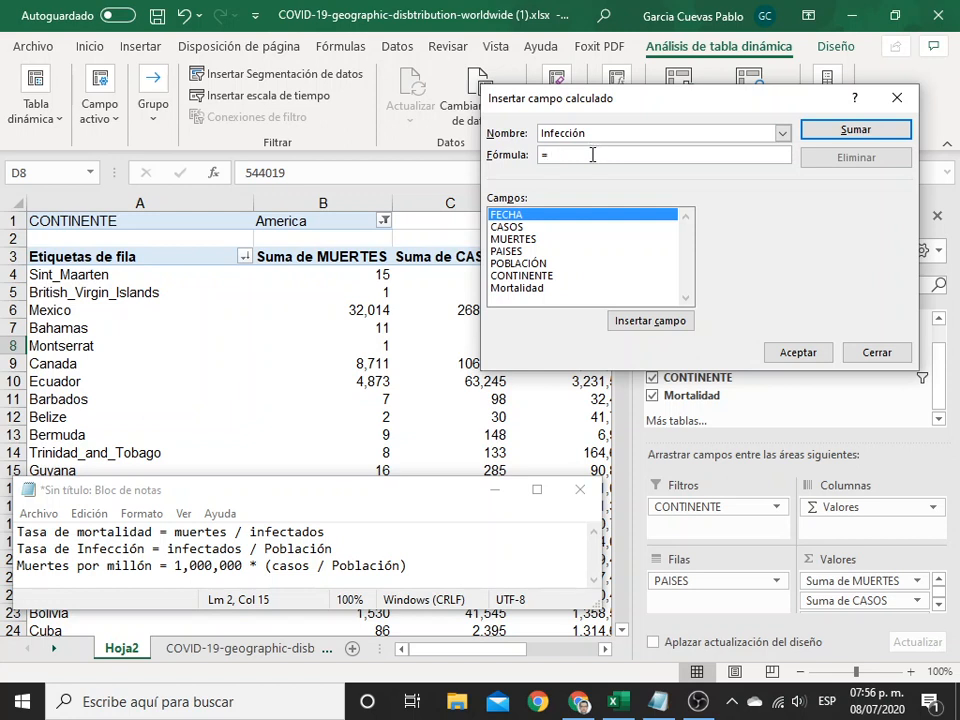
Define the Infección field's formula as CASOS/POBLACIÓN and add it to the pivot table
{"action": "left_click", "coordinate": [524, 227]}
{"action": "left_click", "coordinate": [655, 321]}
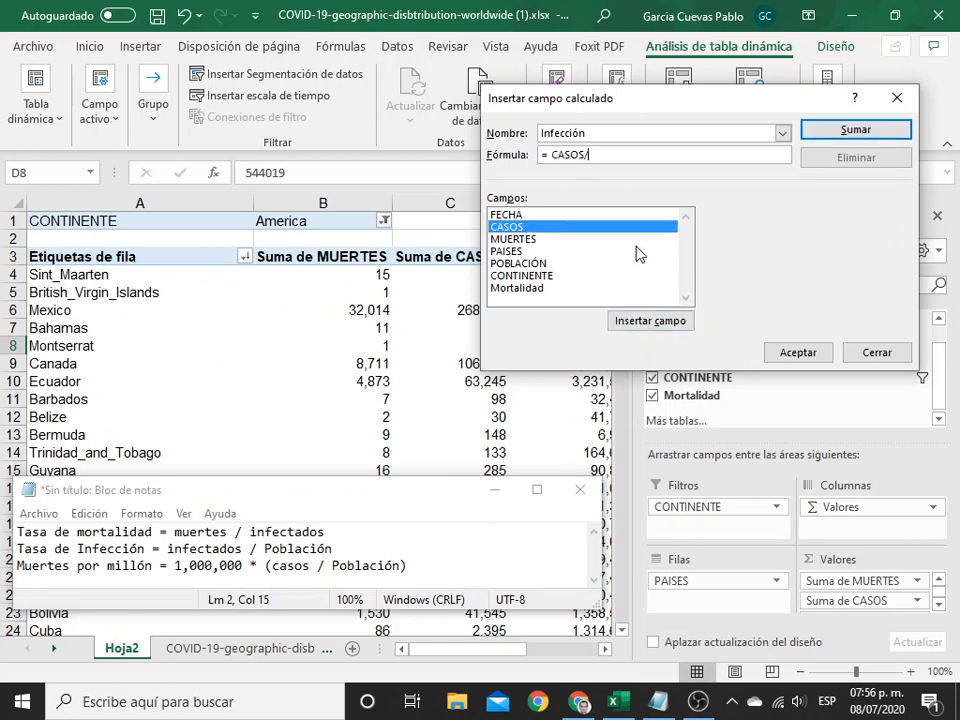
{"action": "left_click", "coordinate": [540, 264]}
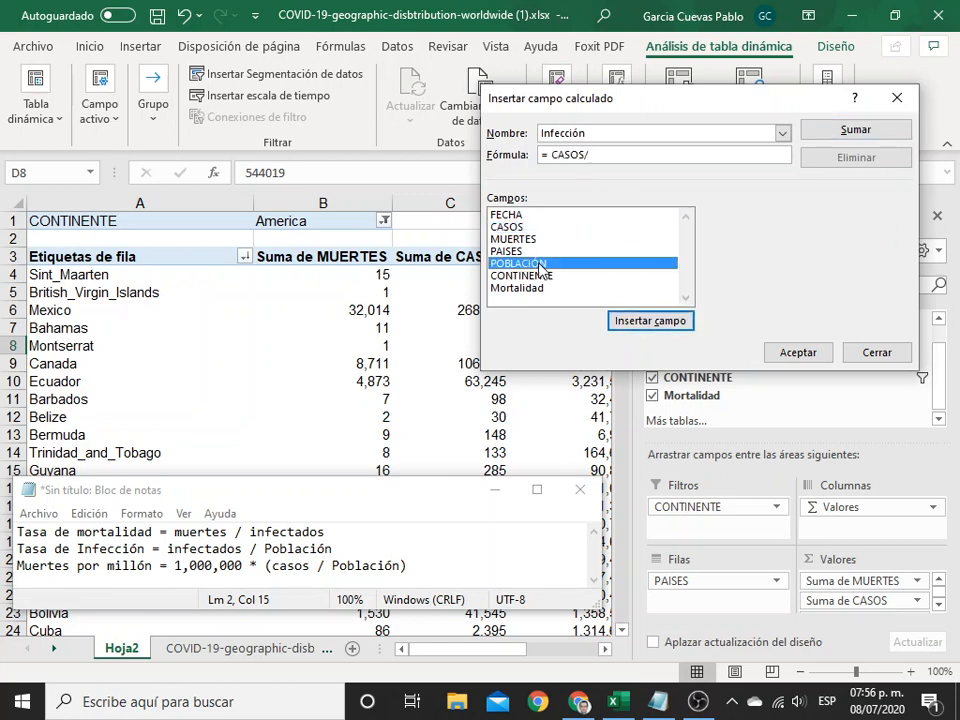
{"action": "left_click", "coordinate": [645, 321]}
{"action": "left_click", "coordinate": [833, 127]}
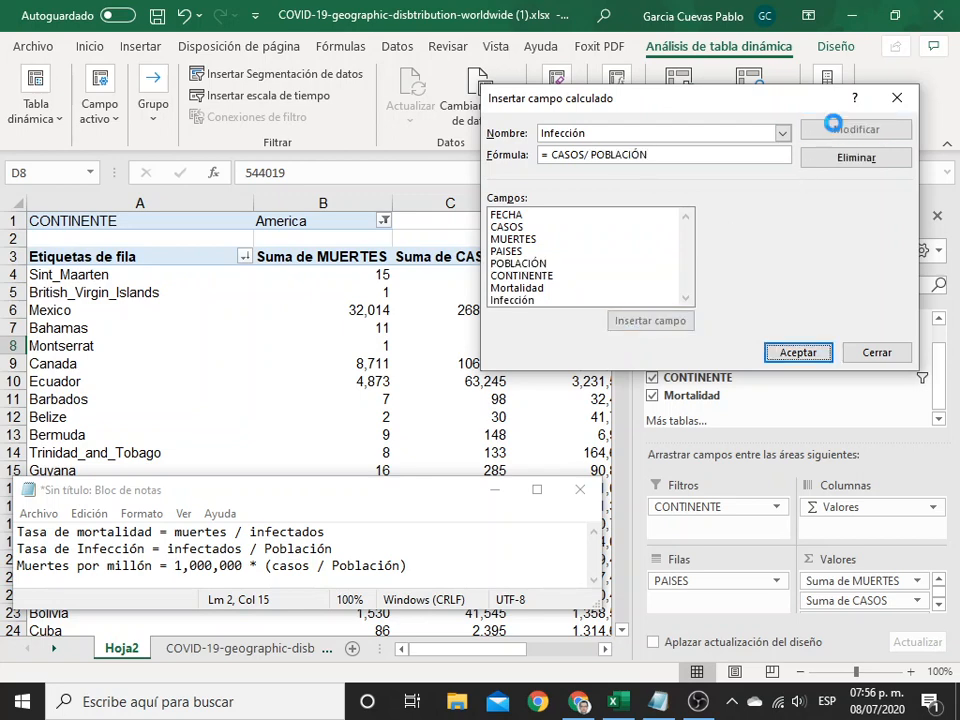
{"action": "left_click", "coordinate": [802, 355]}
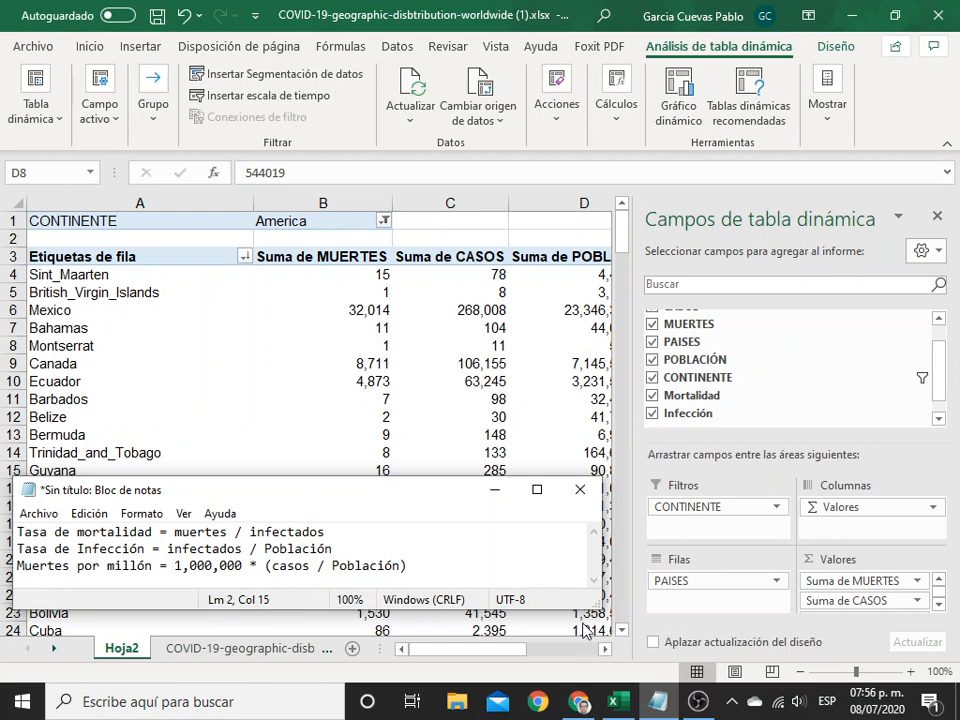
Format all Suma de Infección values, including the total, as percentages with four decimal places
{"action": "left_click", "coordinate": [590, 650]}
{"action": "left_click", "coordinate": [605, 649]}
{"action": "left_click", "coordinate": [605, 649]}
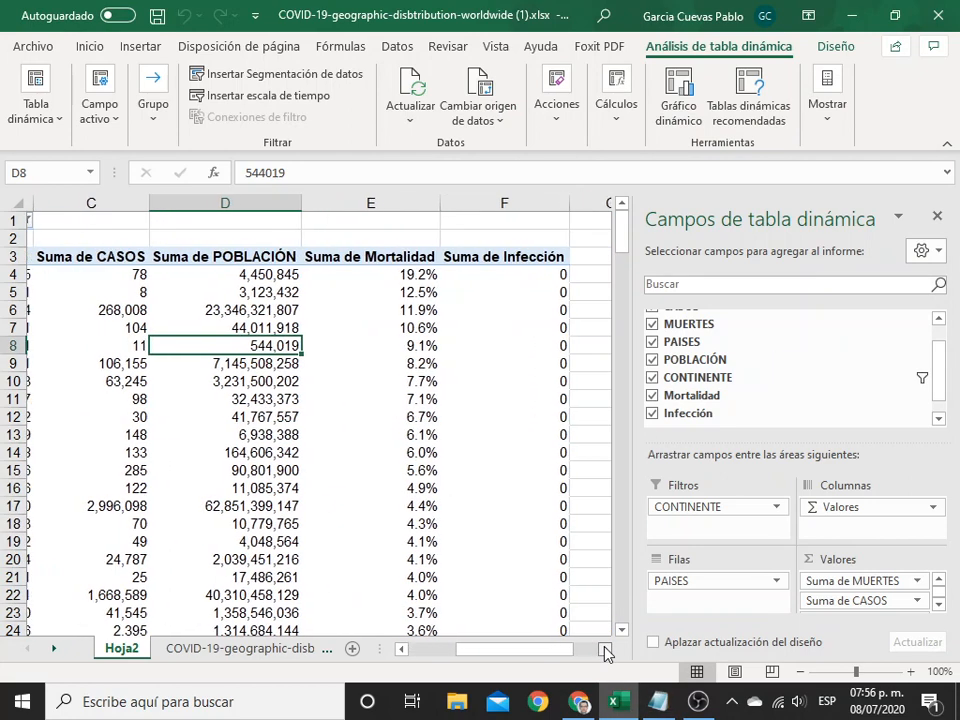
{"action": "left_click", "coordinate": [605, 649]}
{"action": "left_click", "coordinate": [400, 274]}
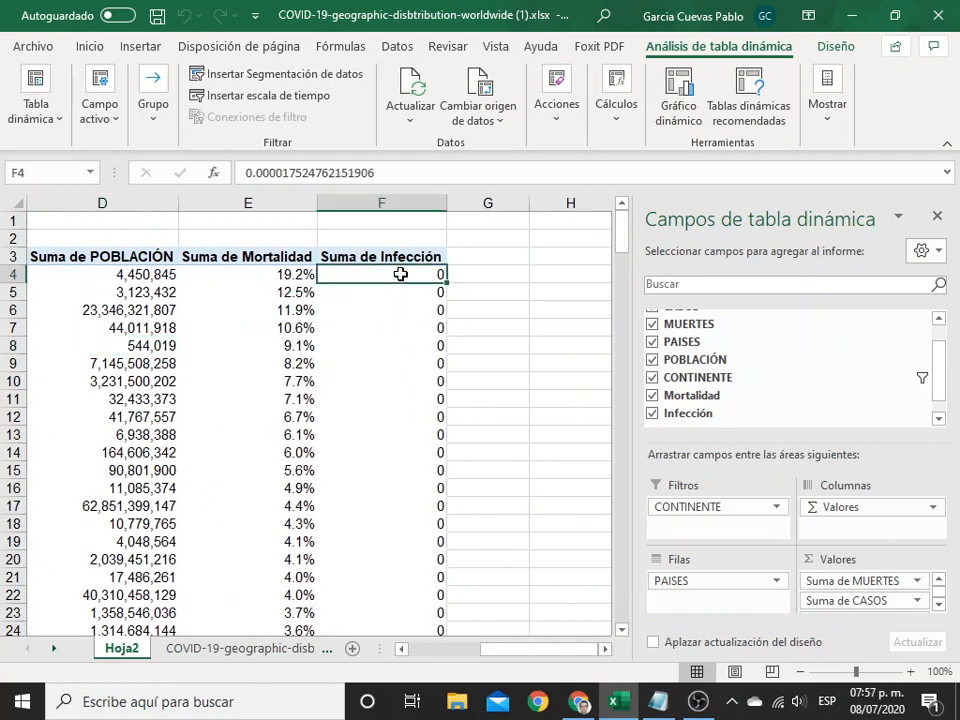
{"action": "left_click_drag", "start_coordinate": [400, 274], "coordinate": [392, 598]}
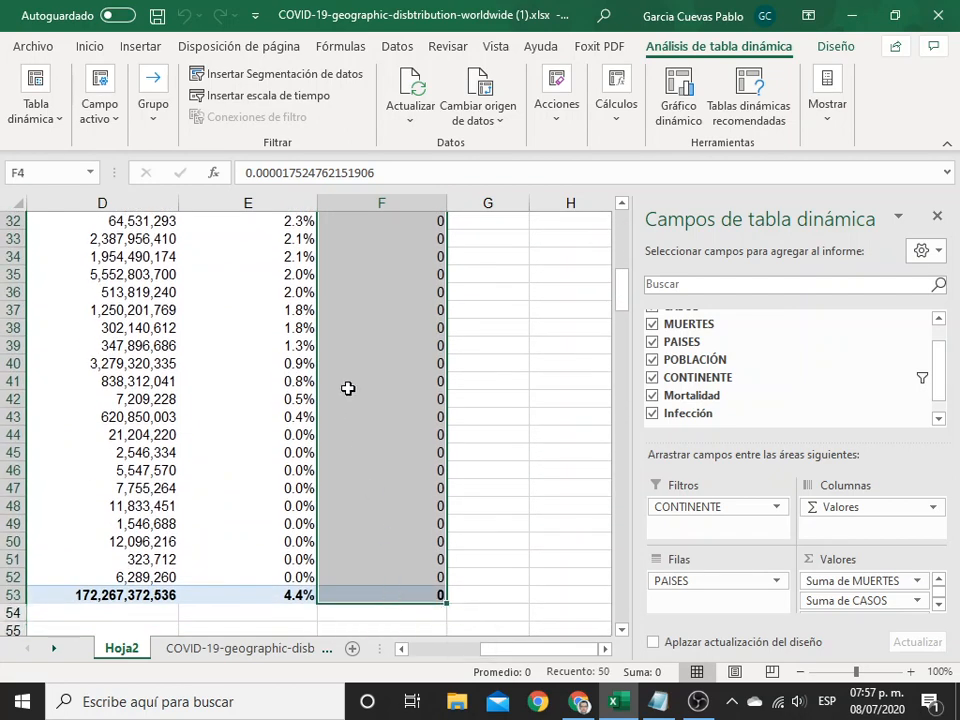
{"action": "left_click", "coordinate": [89, 46]}
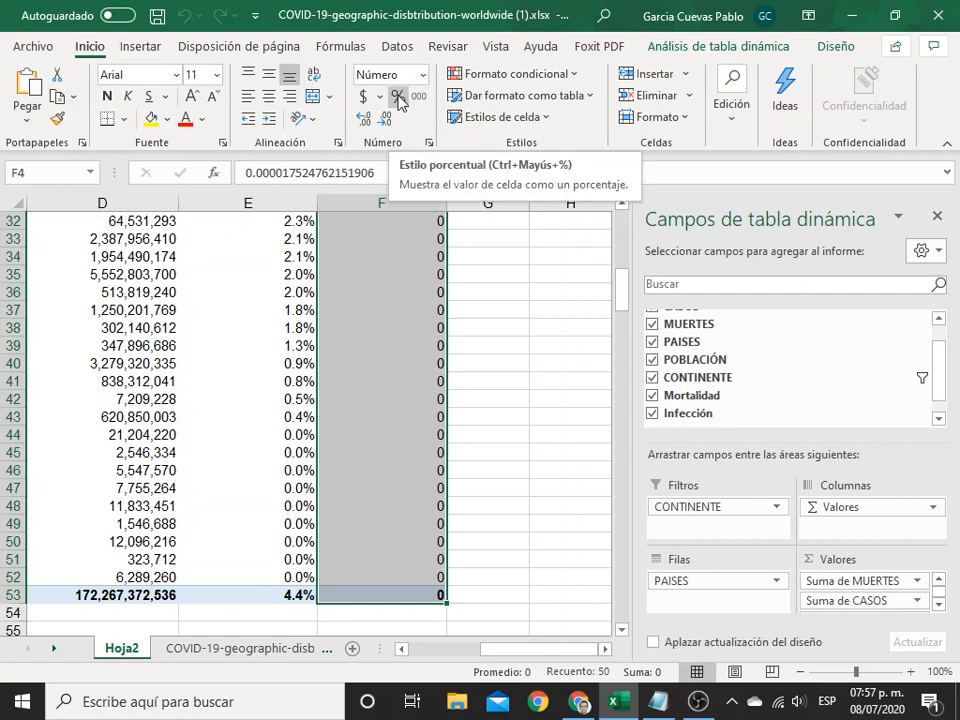
{"action": "left_click", "coordinate": [399, 99]}
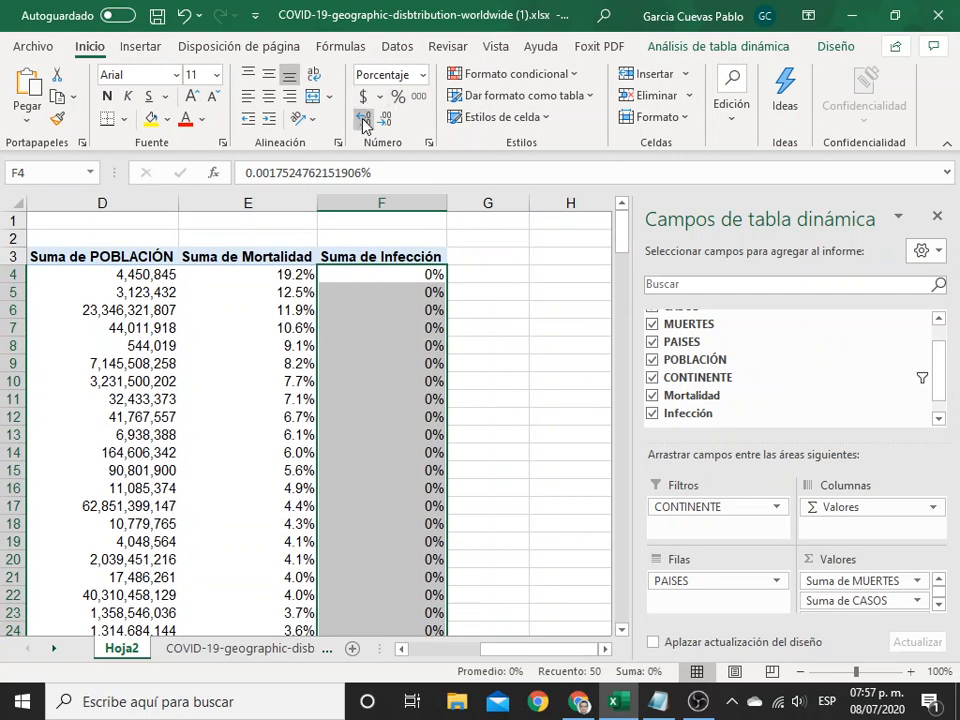
{"action": "left_click", "coordinate": [364, 119]}
{"action": "left_click", "coordinate": [364, 119]}
{"action": "left_click", "coordinate": [364, 119]}
{"action": "left_click", "coordinate": [364, 119]}
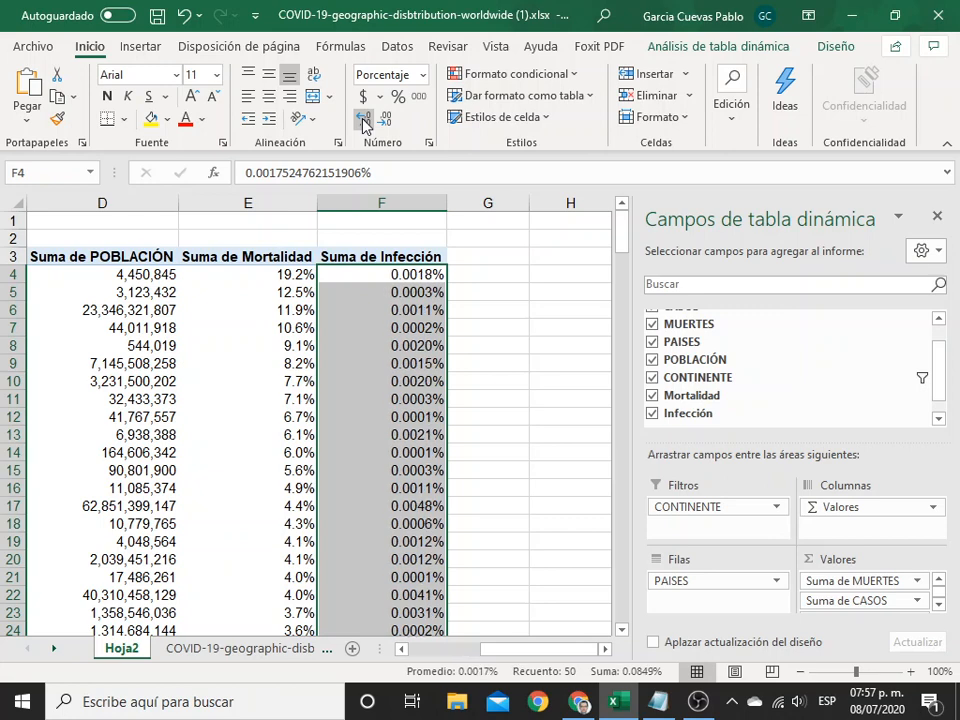
Sort the countries in the pivot table by Suma de Infección from largest to smallest
{"action": "left_click", "coordinate": [422, 381]}
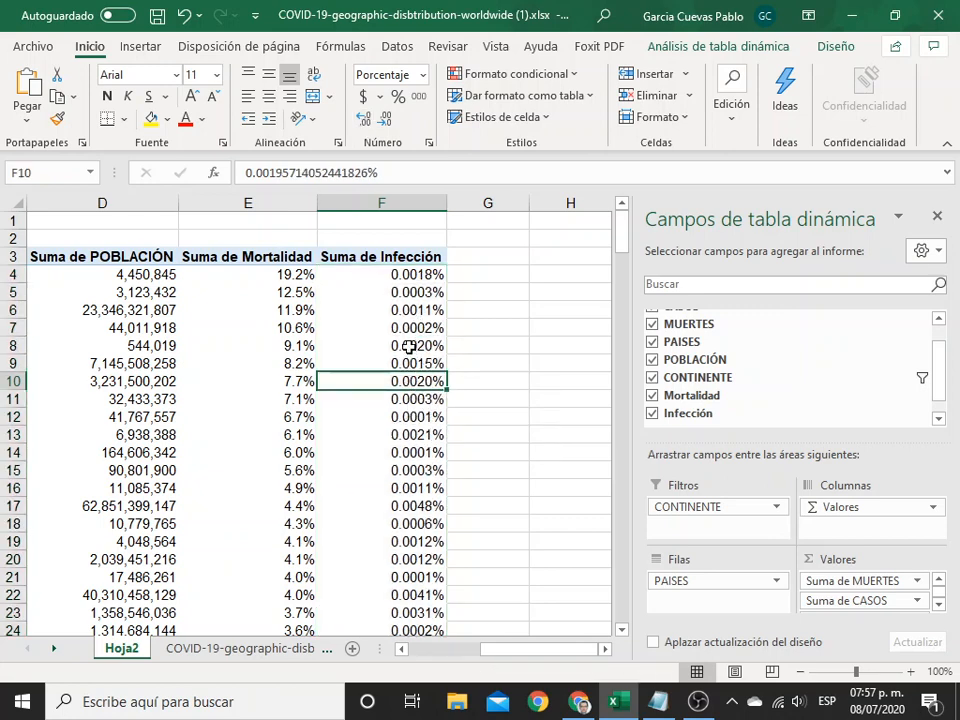
{"action": "right_click", "coordinate": [410, 348]}
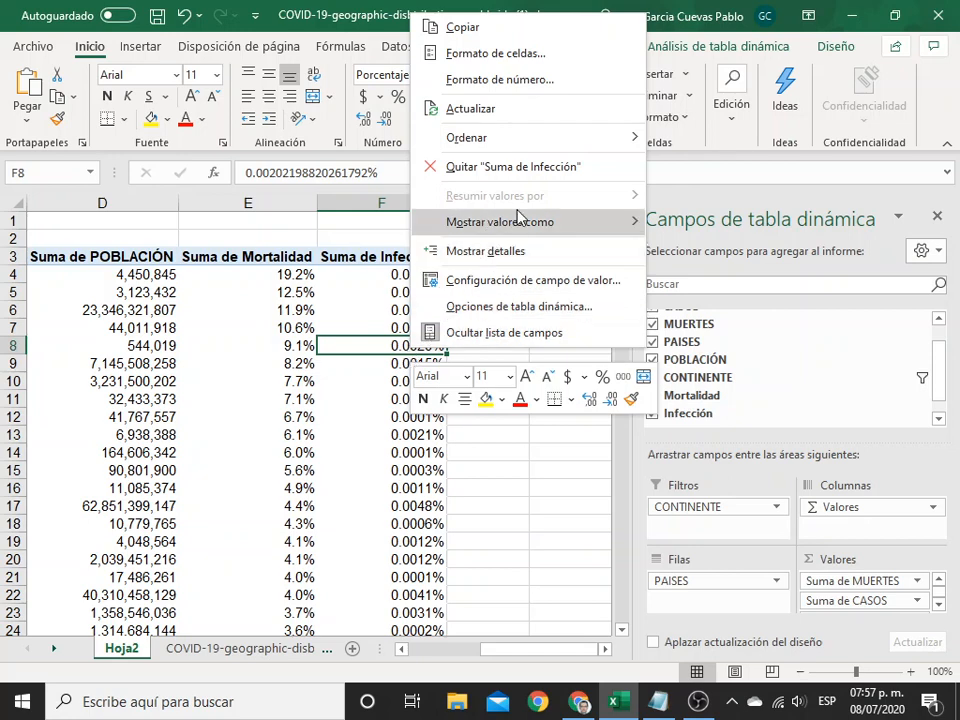
{"action": "mouse_move", "coordinate": [520, 140]}
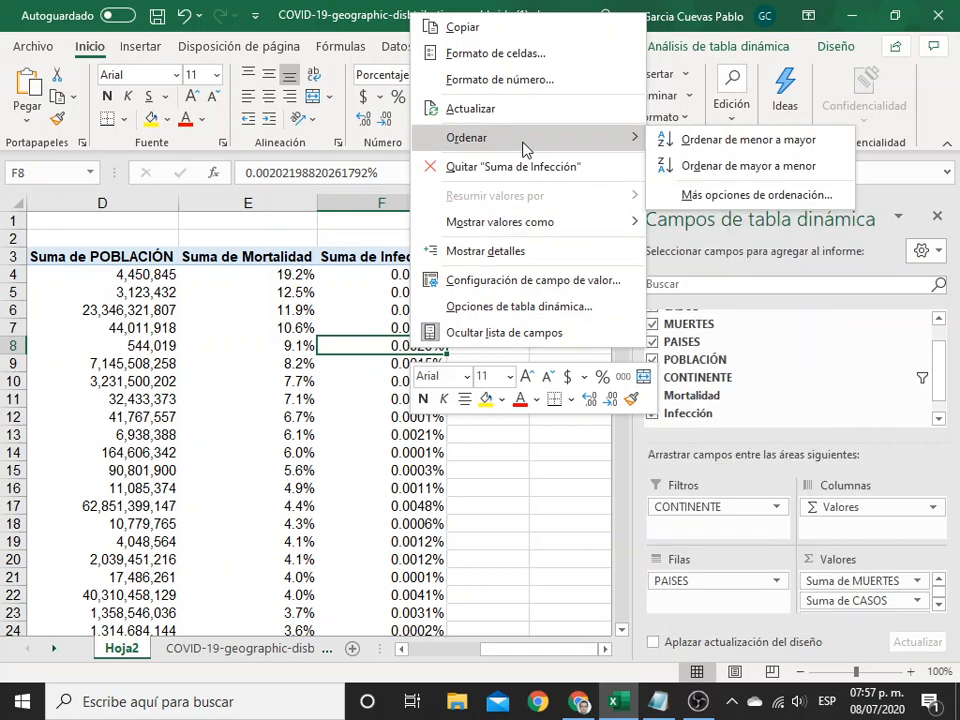
{"action": "left_click", "coordinate": [752, 165]}
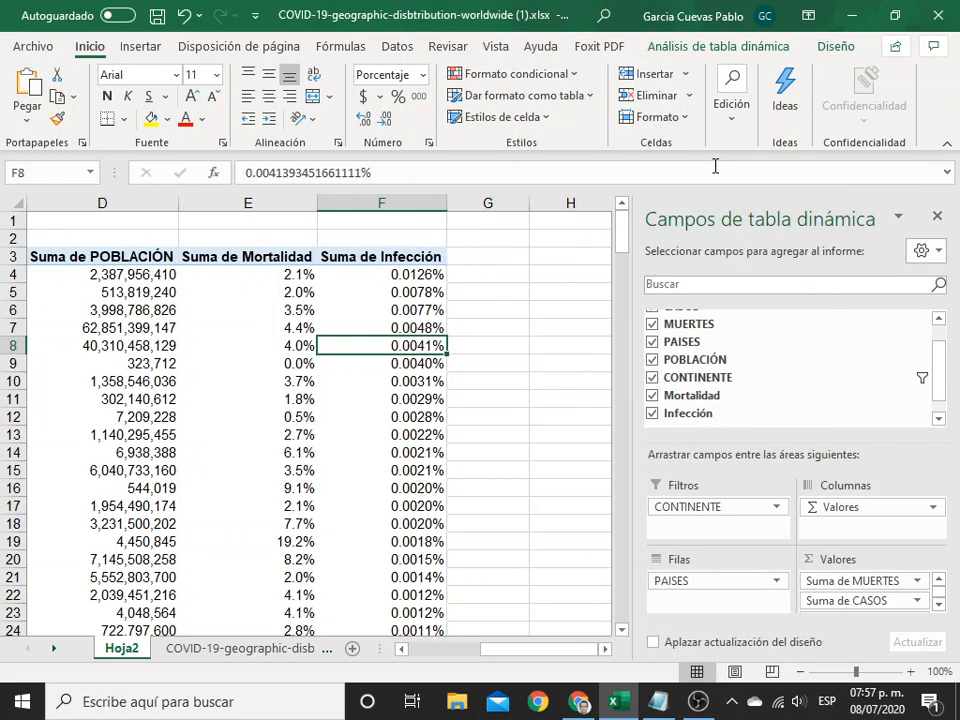
Examine which American countries rank highest by Suma de Infección and find Mexico's place in the list
{"action": "left_click_drag", "start_coordinate": [427, 276], "coordinate": [3, 273]}
{"action": "left_click", "coordinate": [94, 276]}
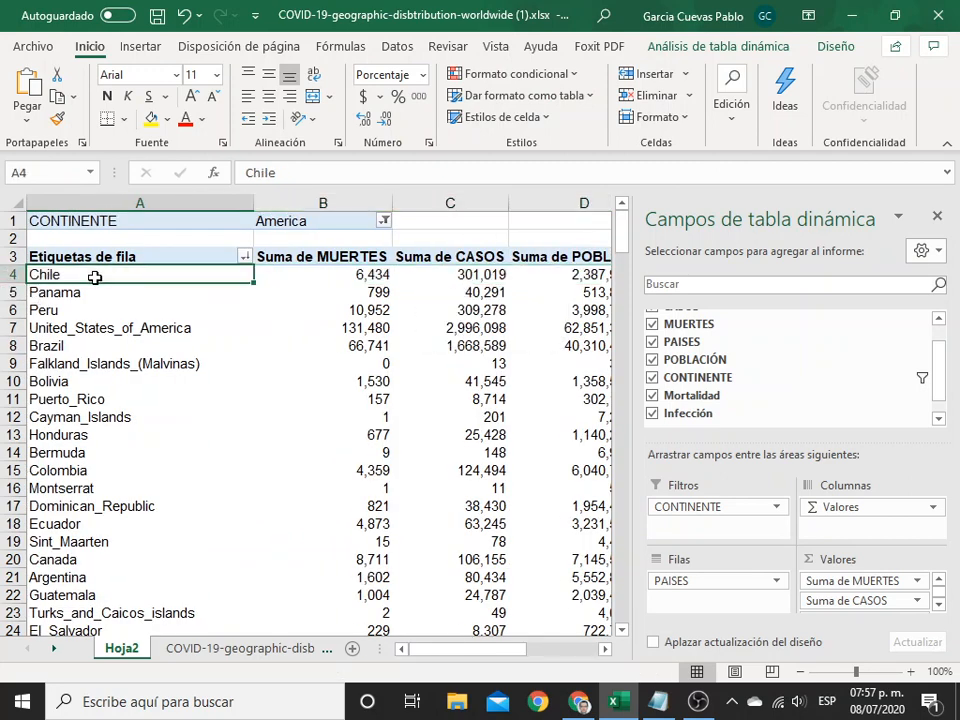
{"action": "left_click_drag", "start_coordinate": [94, 276], "coordinate": [73, 615]}
{"action": "scroll", "coordinate": [113, 481], "scroll_direction": "down", "scroll_amount": 3}
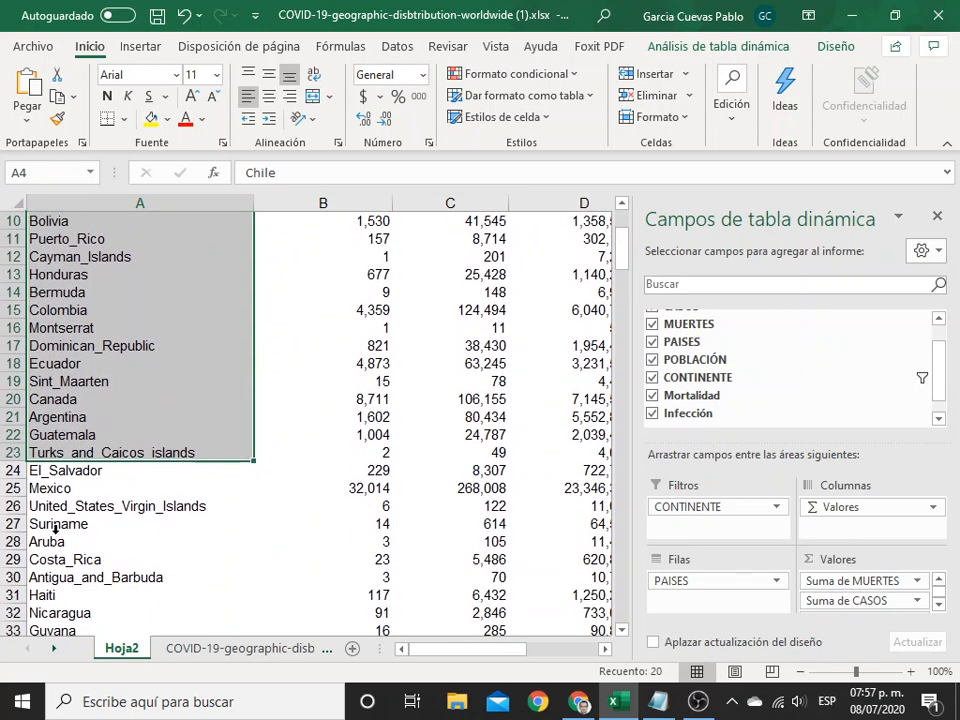
{"action": "left_click", "coordinate": [70, 488]}
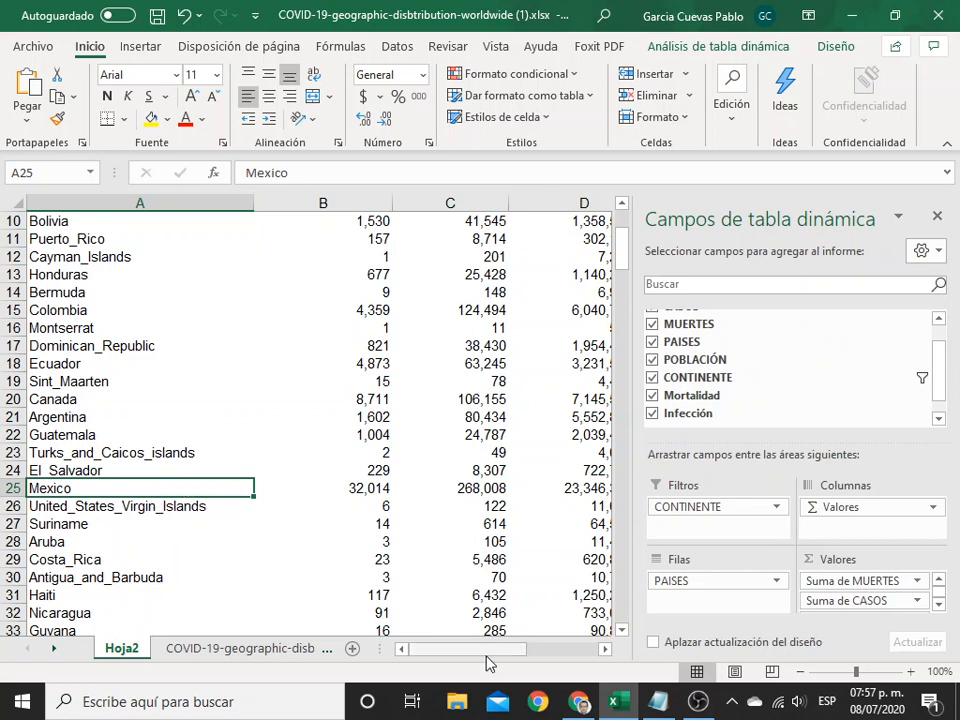
{"action": "scroll", "coordinate": [451, 495], "scroll_direction": "up", "scroll_amount": 3}
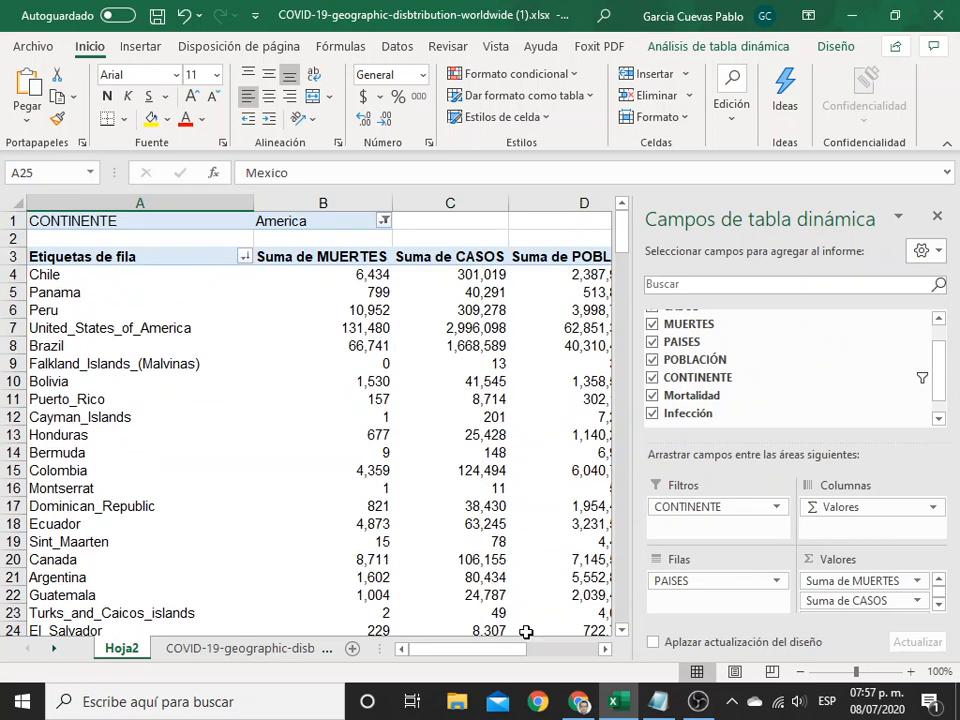
{"action": "left_click_drag", "start_coordinate": [506, 656], "coordinate": [537, 655]}
{"action": "left_click_drag", "start_coordinate": [550, 655], "coordinate": [547, 655]}
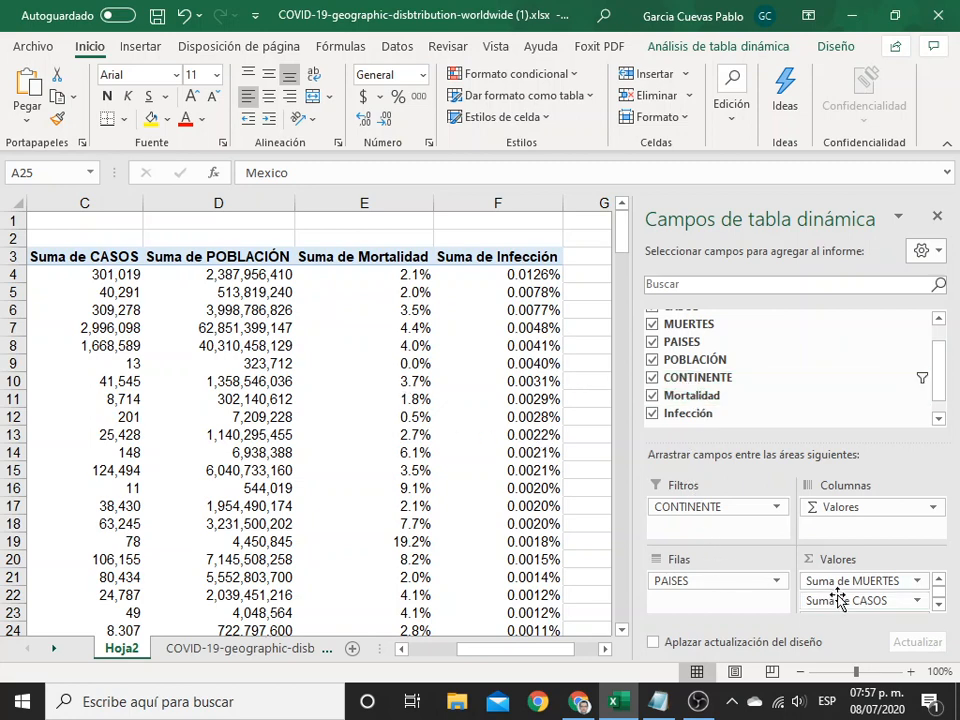
Remove Suma de MUERTES, Suma de CASOS and Suma de POBLACIÓN from the pivot table, keeping only the Mortalidad and Infección values
{"action": "left_click_drag", "start_coordinate": [846, 581], "coordinate": [842, 377]}
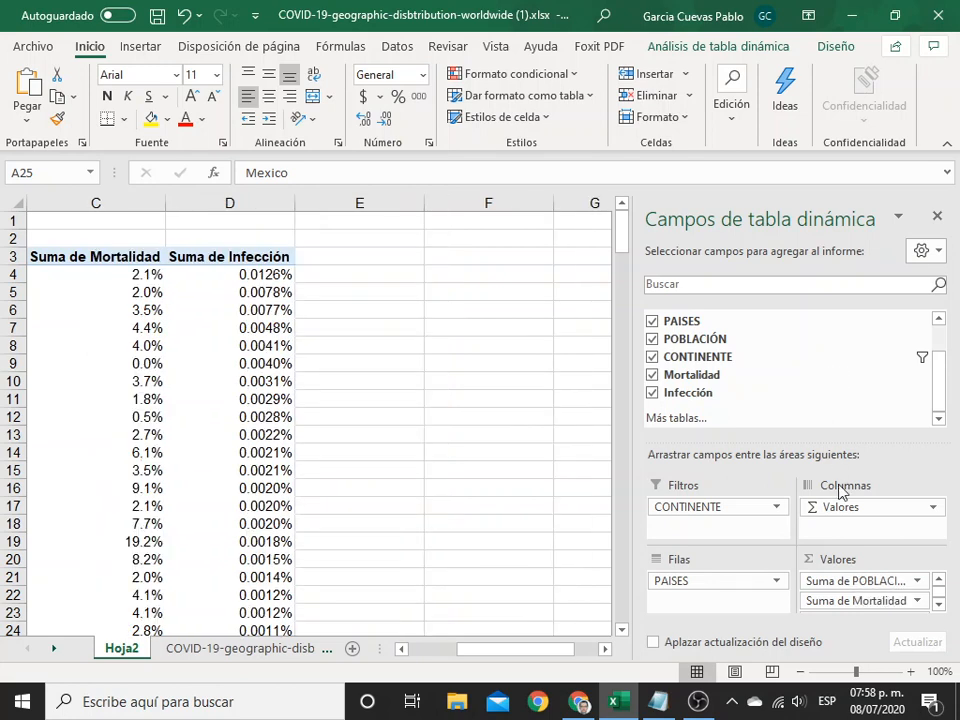
{"action": "left_click_drag", "start_coordinate": [857, 583], "coordinate": [806, 383]}
{"action": "left_click_drag", "start_coordinate": [572, 650], "coordinate": [484, 654]}
{"action": "left_click_drag", "start_coordinate": [714, 395], "coordinate": [714, 395]}
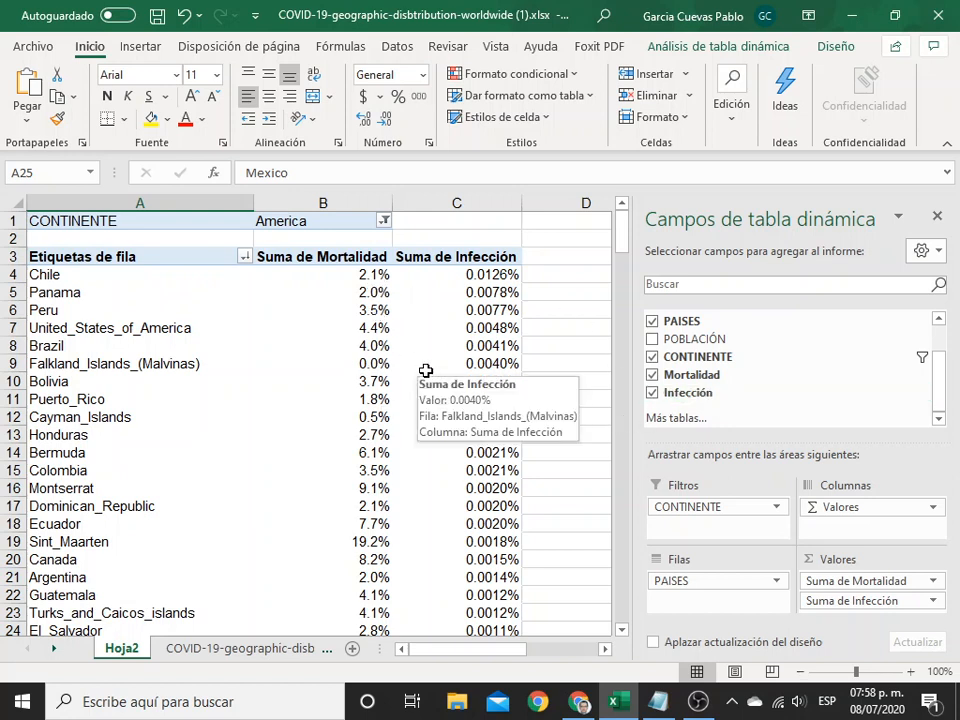
Start a new calculated field in the pivot table and bring the Bloc de notas formula notes into view
{"action": "left_click", "coordinate": [492, 290]}
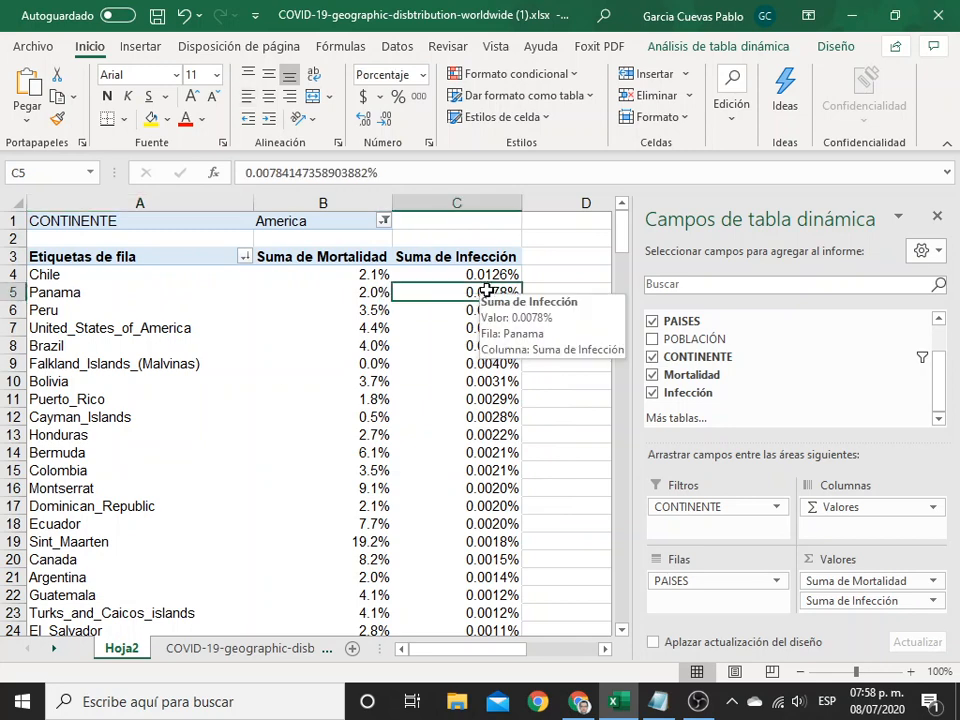
{"action": "left_click", "coordinate": [697, 48]}
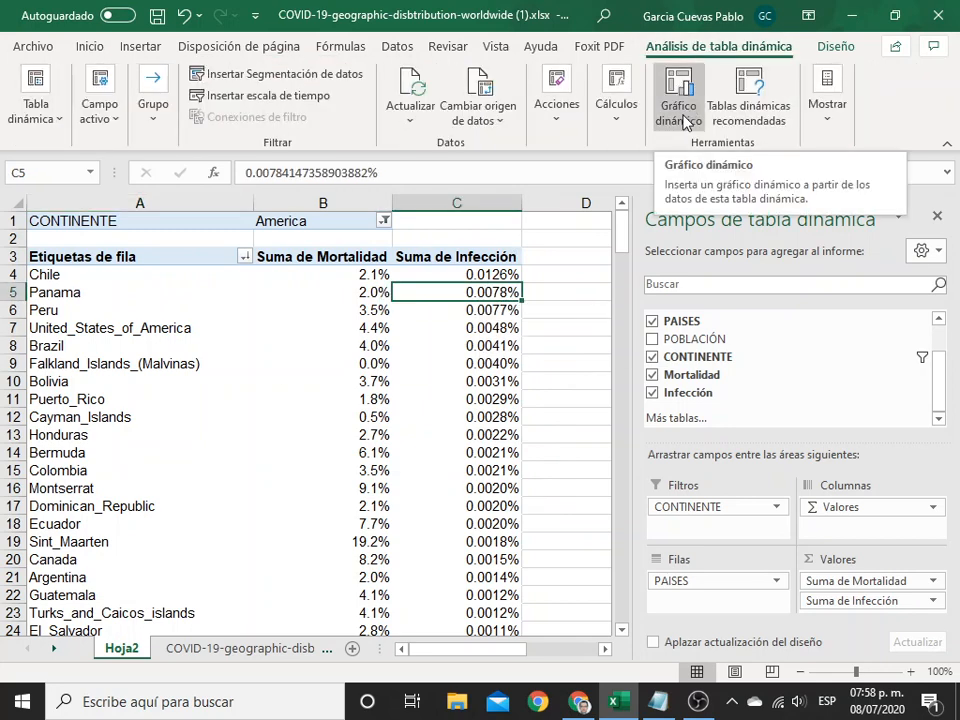
{"action": "left_click", "coordinate": [616, 108]}
{"action": "left_click", "coordinate": [645, 185]}
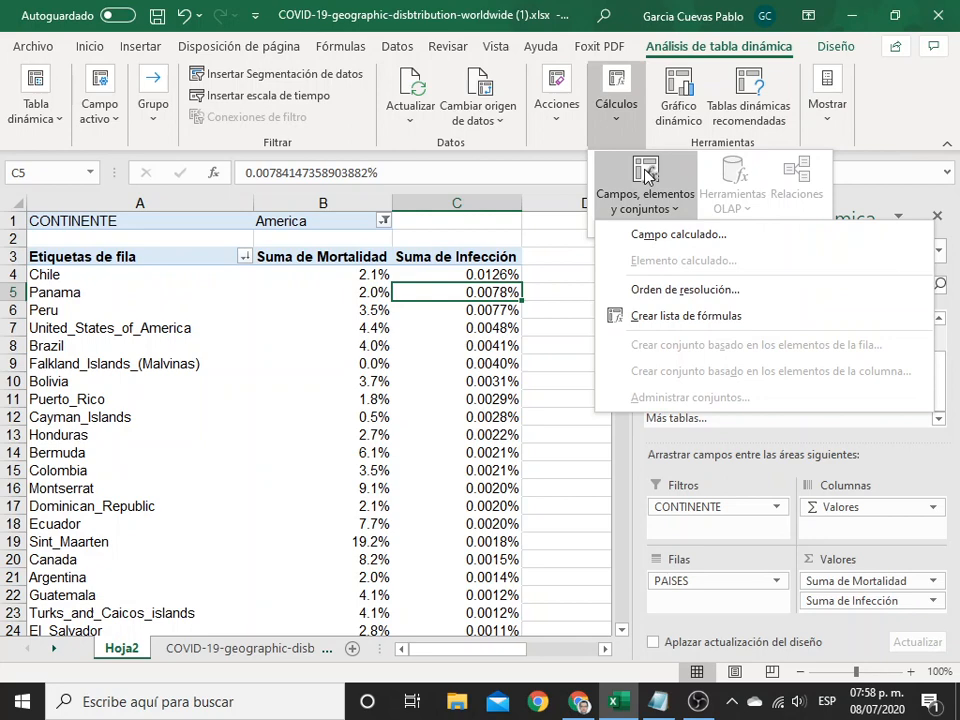
{"action": "left_click", "coordinate": [658, 233]}
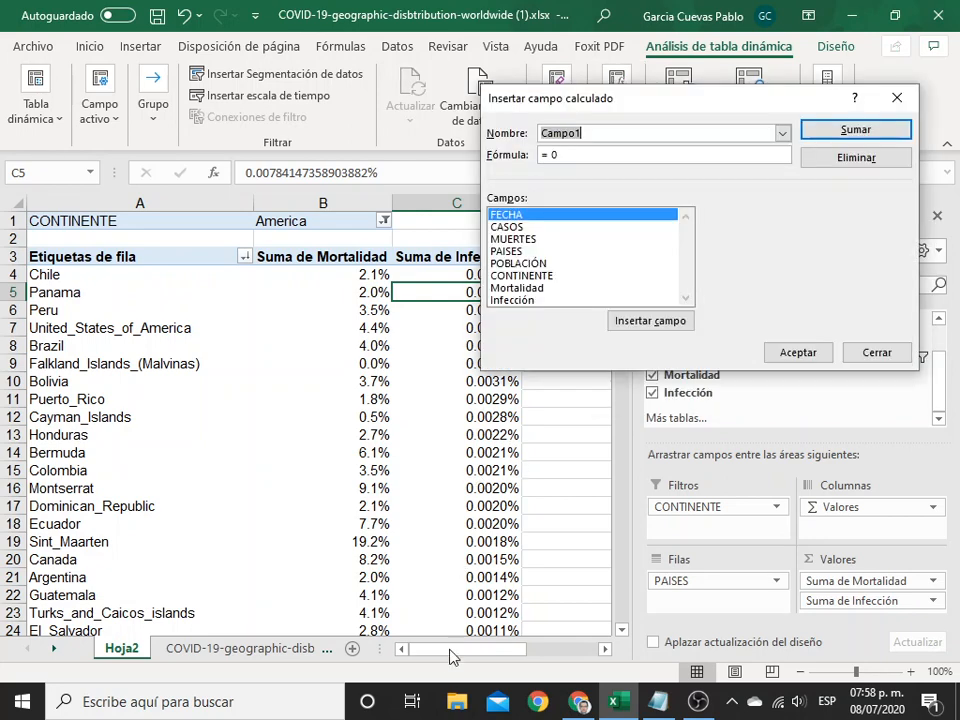
{"action": "key", "text": "alt+Tab"}
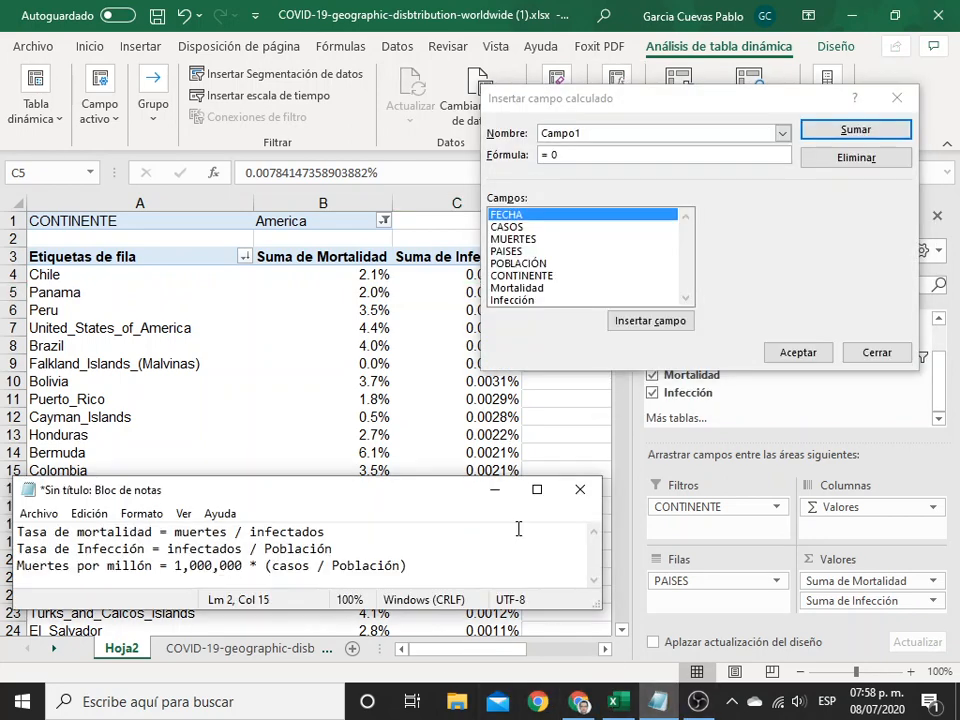
Name the new calculated field MxM
{"action": "left_click", "coordinate": [502, 137]}
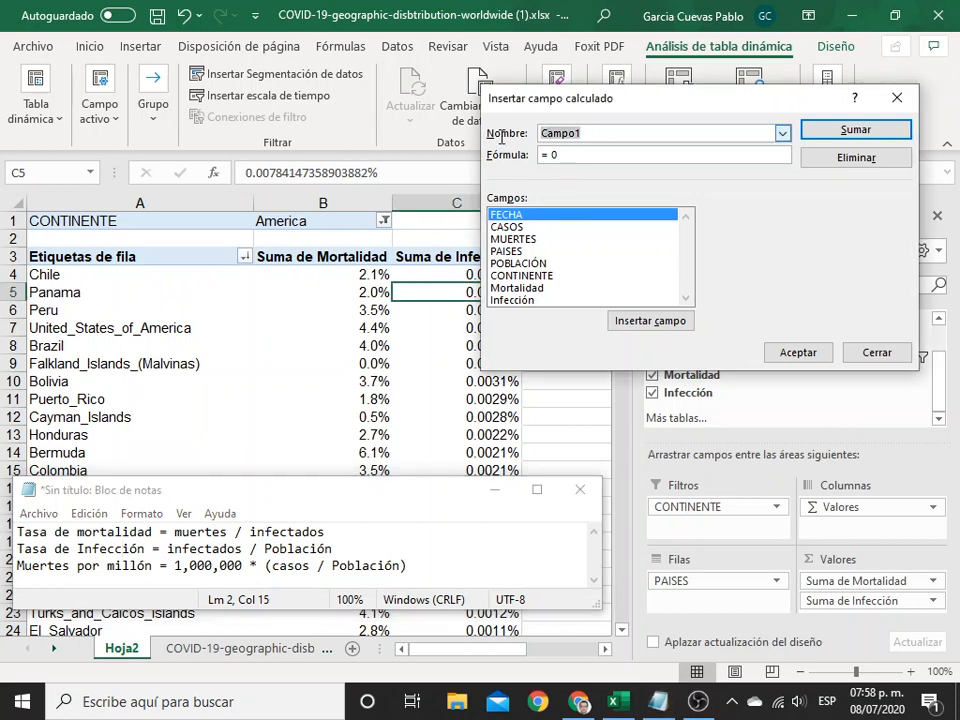
{"action": "left_click_drag", "start_coordinate": [502, 137], "coordinate": [475, 149]}
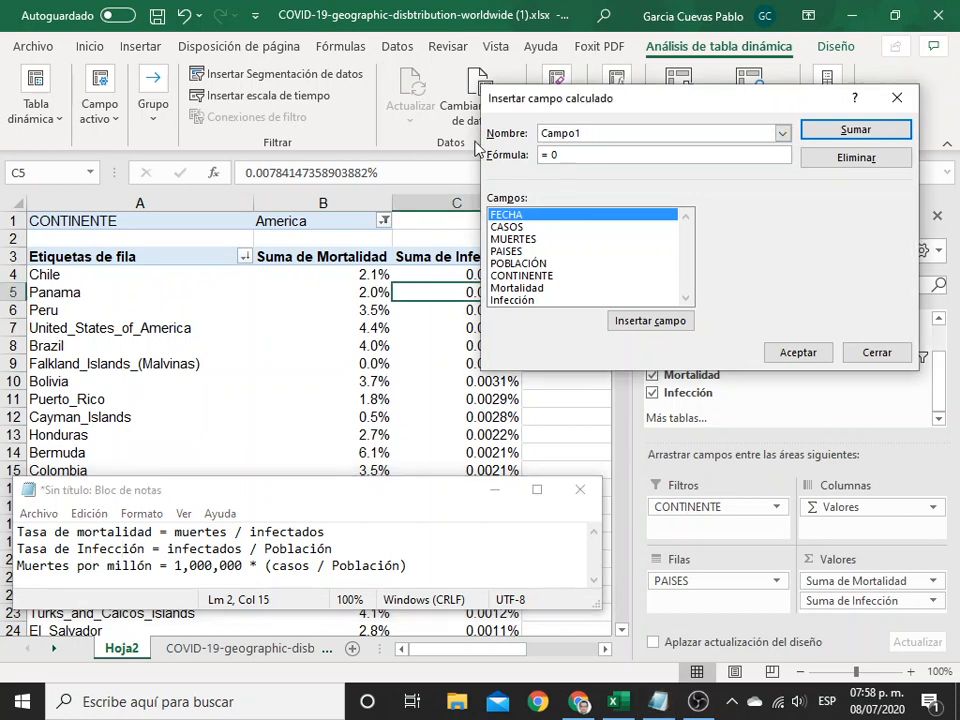
{"action": "type", "text": "M"}
{"action": "key", "text": "BackSpace"}
{"action": "key", "text": "BackSpace"}
{"action": "key", "text": "BackSpace"}
{"action": "key", "text": "BackSpace"}
{"action": "key", "text": "BackSpace"}
{"action": "key", "text": "BackSpace"}
{"action": "type", "text": "M"}
Begin the MxM formula with 1000000*( in place of the default zero
{"action": "left_click", "coordinate": [588, 155]}
{"action": "key", "text": "BackSpace"}
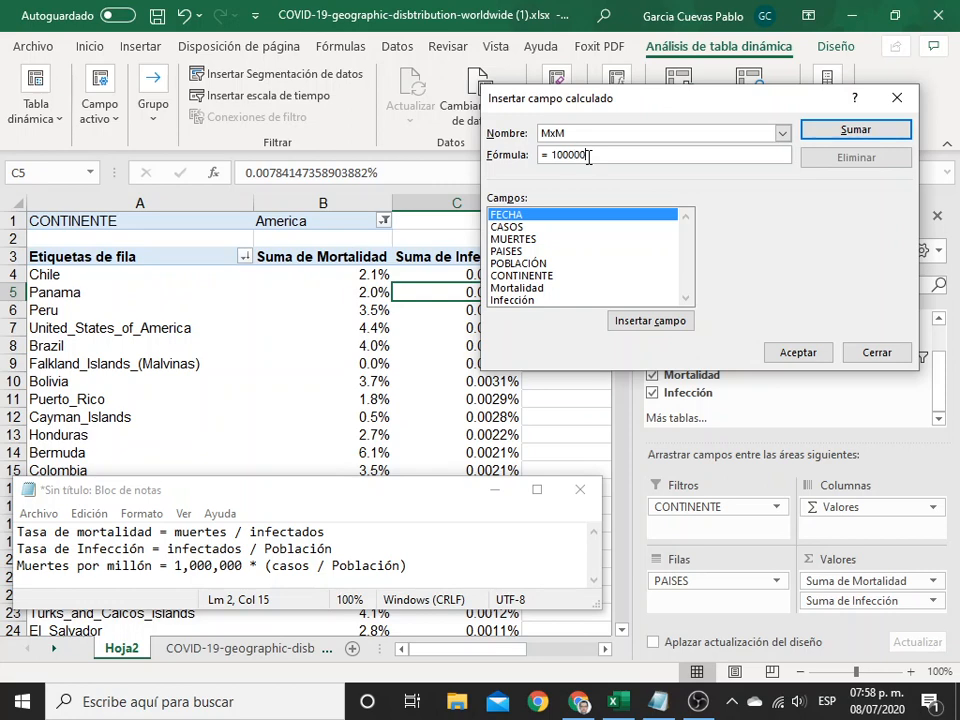
{"action": "type", "text": "10000000"}
{"action": "left_click_drag", "start_coordinate": [580, 155], "coordinate": [617, 156]}
{"action": "key", "text": "Left"}
{"action": "key", "text": "Left"}
{"action": "key", "text": "Left"}
{"action": "key", "text": "Left"}
{"action": "key", "text": "BackSpace"}
{"action": "left_click", "coordinate": [604, 155]}
{"action": "type", "text": "*("}
Complete the MxM formula with the fields CASOS/POBLACIÓN and a closing parenthesis, and add the field to the pivot table
{"action": "left_click", "coordinate": [507, 227]}
{"action": "left_click", "coordinate": [650, 320]}
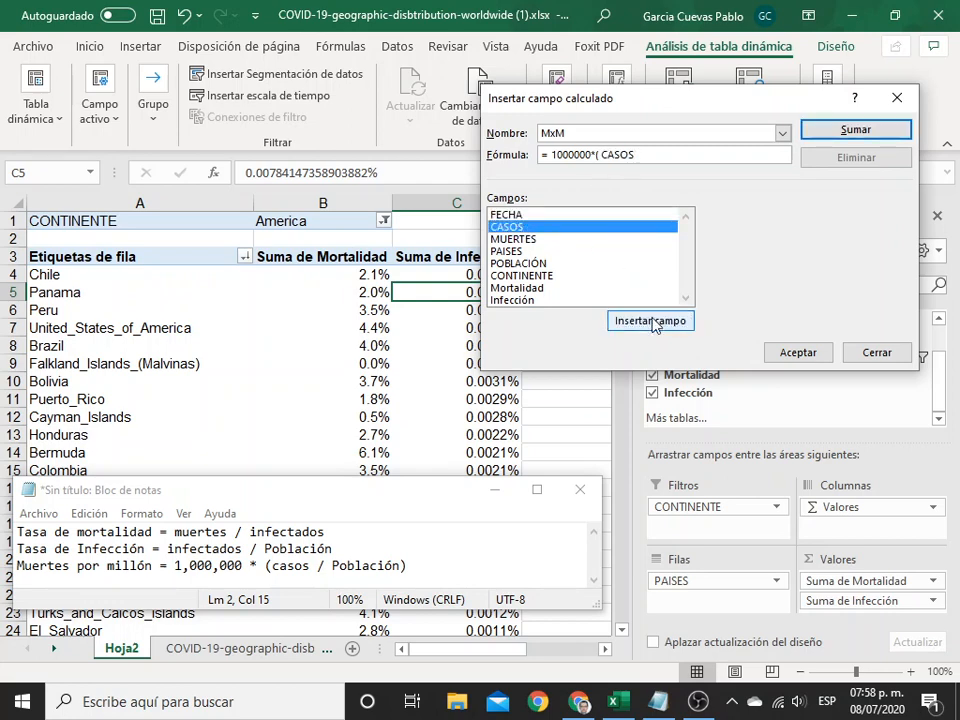
{"action": "type", "text": "/"}
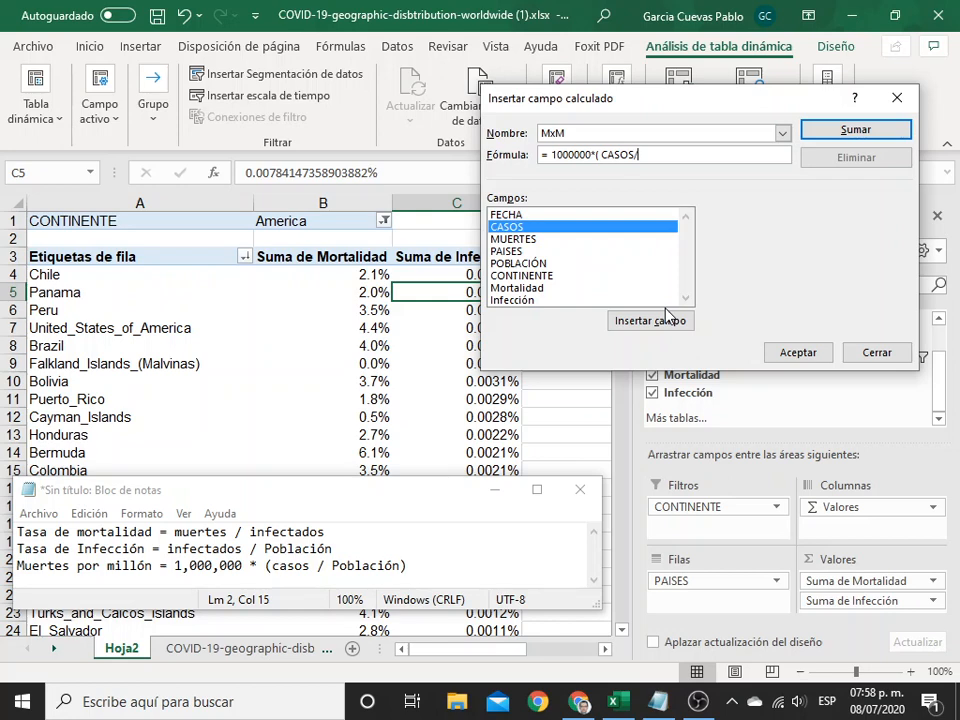
{"action": "left_click", "coordinate": [542, 265]}
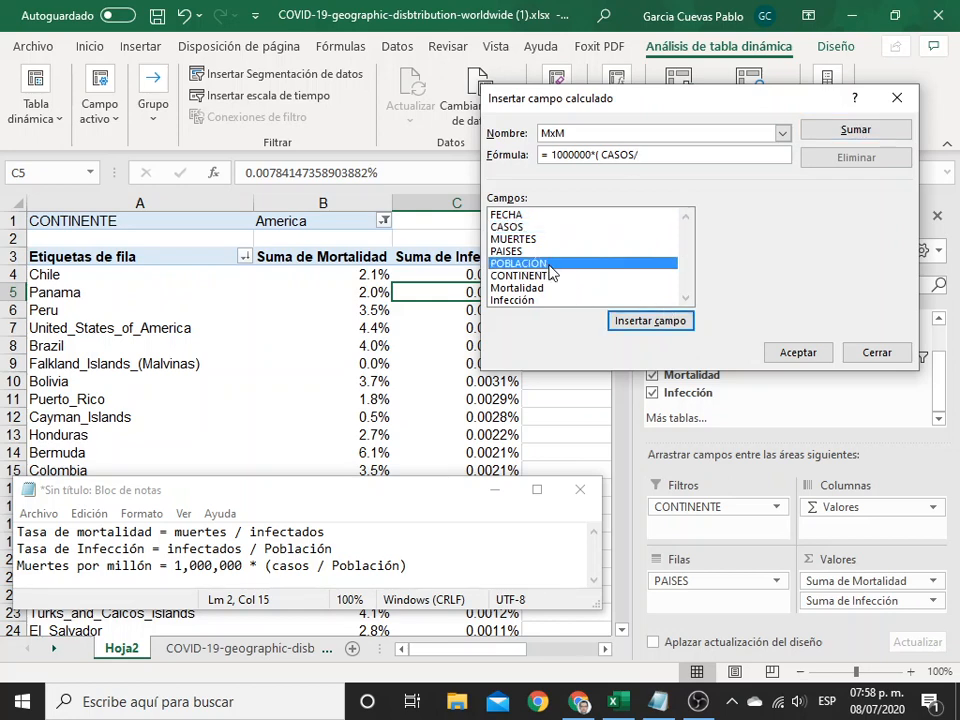
{"action": "left_click", "coordinate": [646, 321]}
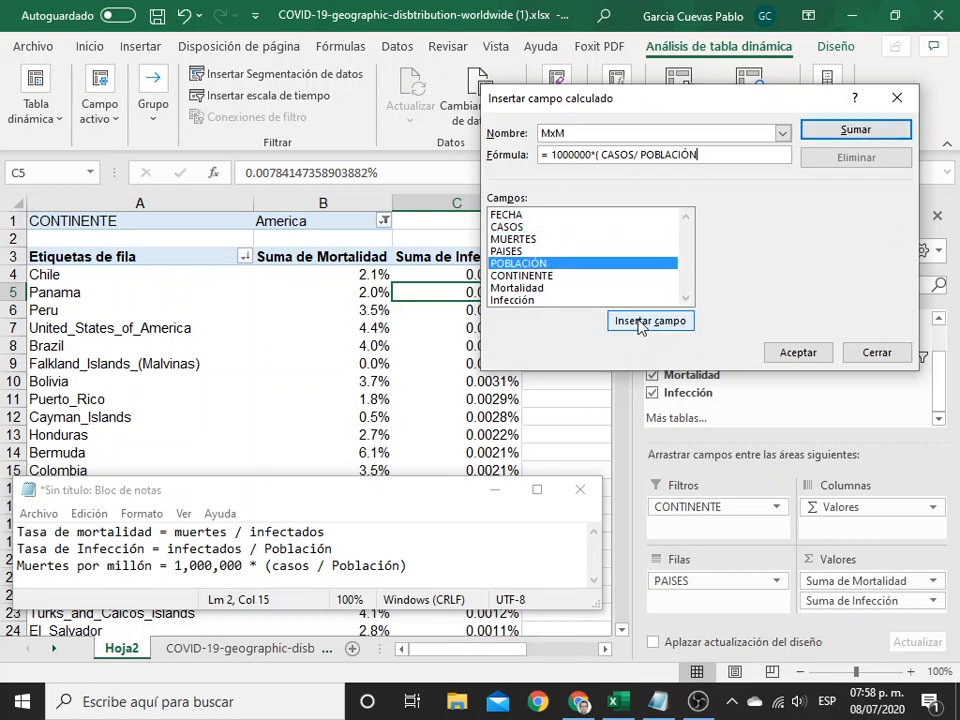
{"action": "type", "text": ")"}
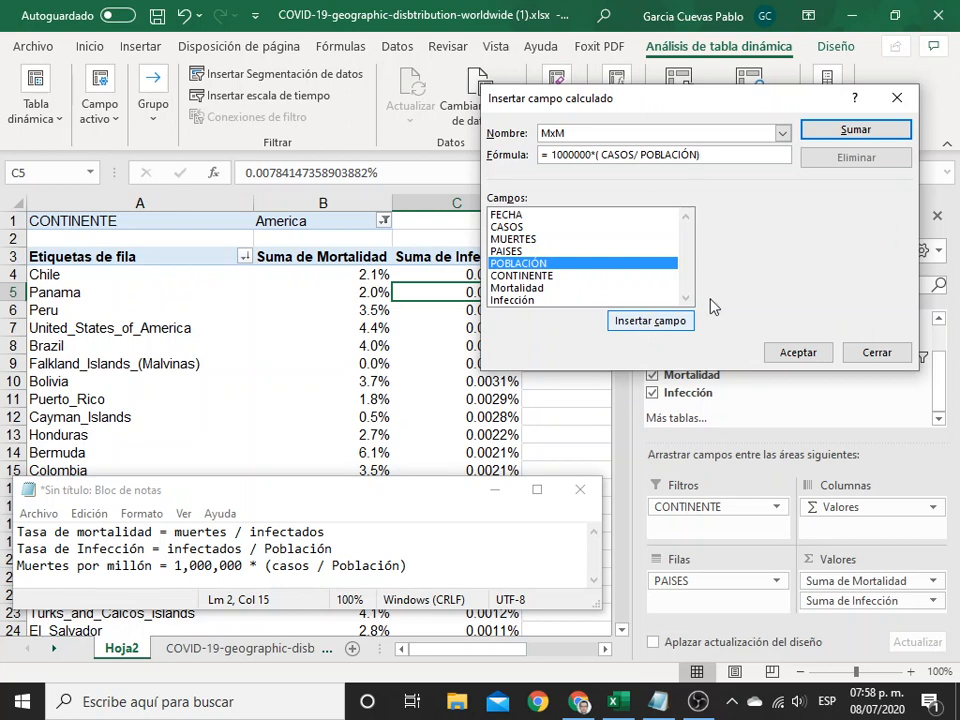
{"action": "left_click", "coordinate": [823, 131]}
{"action": "left_click", "coordinate": [804, 357]}
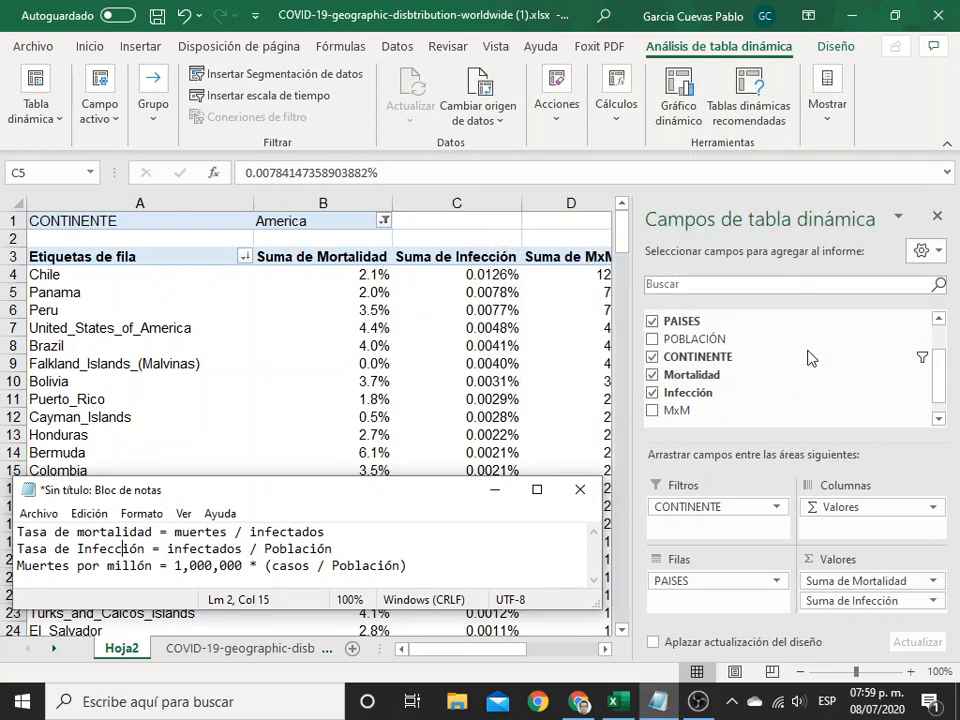
Review the Suma de MxM column and remove Suma de Infección from the pivot table values
{"action": "left_click", "coordinate": [570, 276]}
{"action": "left_click", "coordinate": [570, 276]}
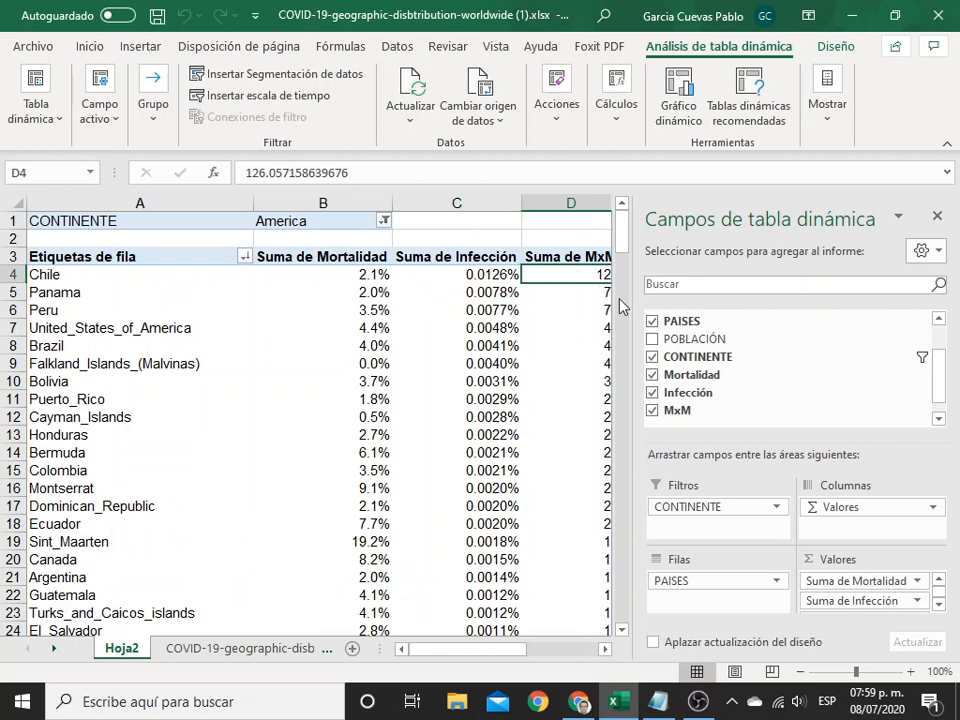
{"action": "key", "text": "Right"}
{"action": "key", "text": "Left"}
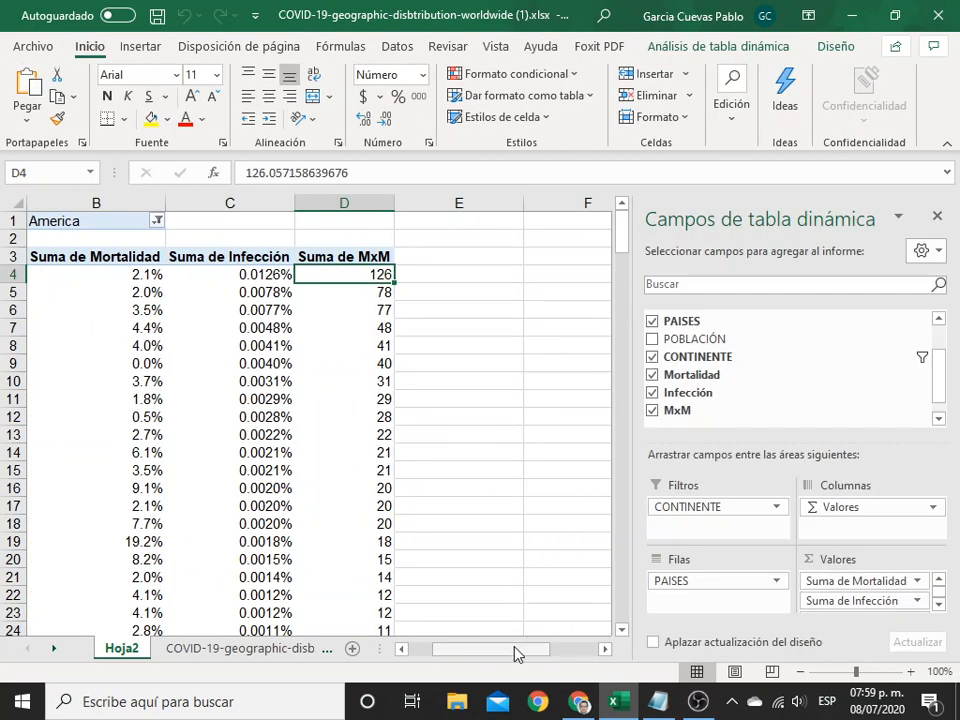
{"action": "left_click_drag", "start_coordinate": [514, 653], "coordinate": [490, 655]}
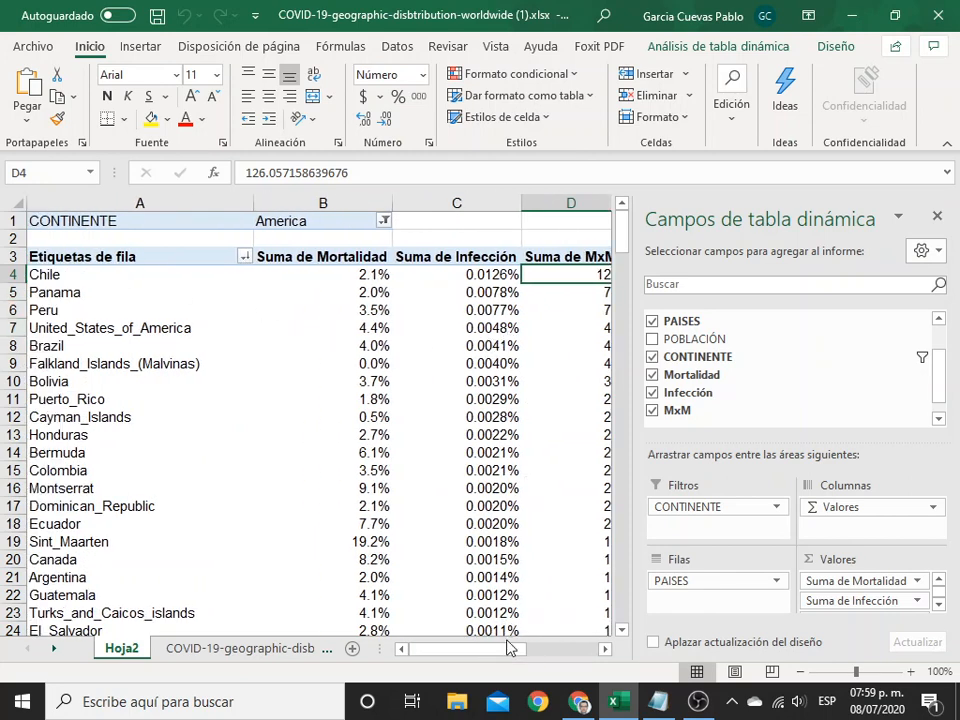
{"action": "left_click", "coordinate": [491, 311]}
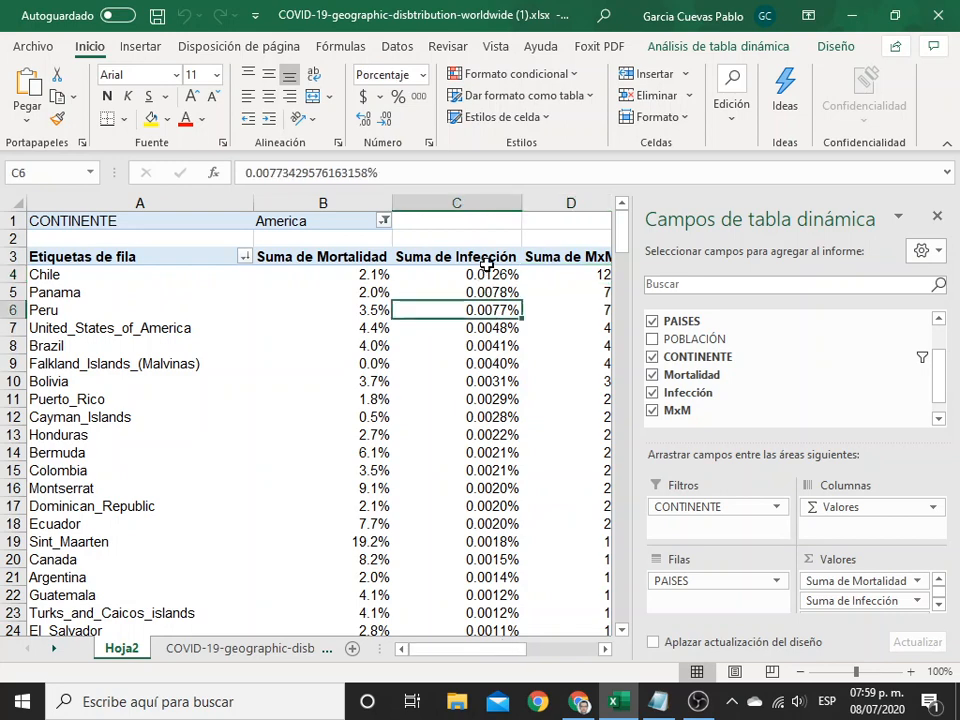
{"action": "left_click_drag", "start_coordinate": [851, 604], "coordinate": [771, 384]}
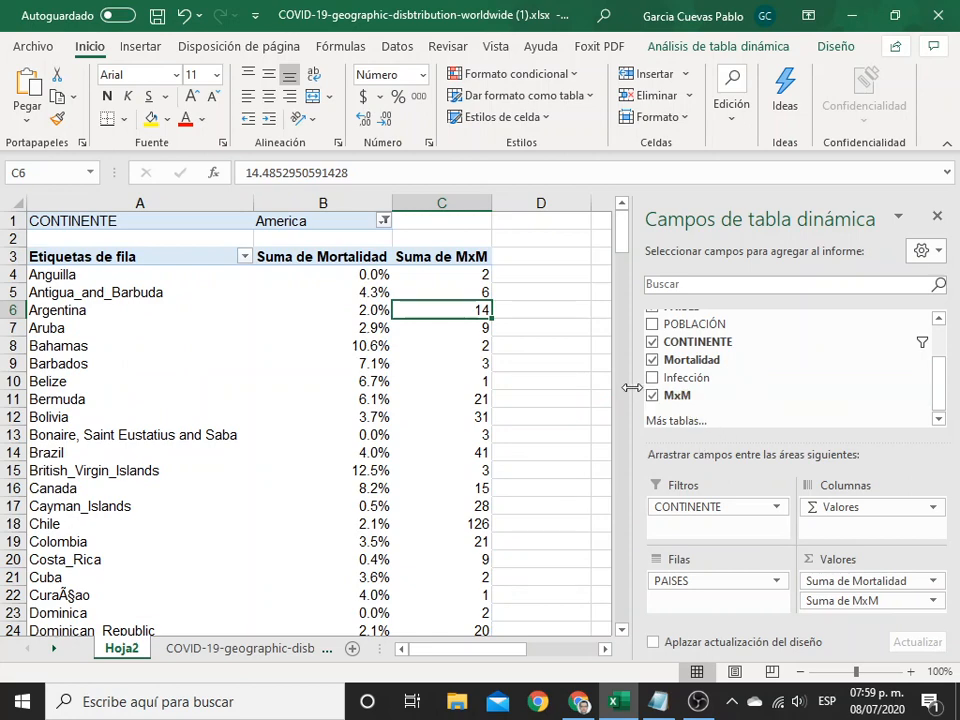
Sort the countries by Suma de MxM from largest to smallest and check the top-ranked values
{"action": "right_click", "coordinate": [456, 281]}
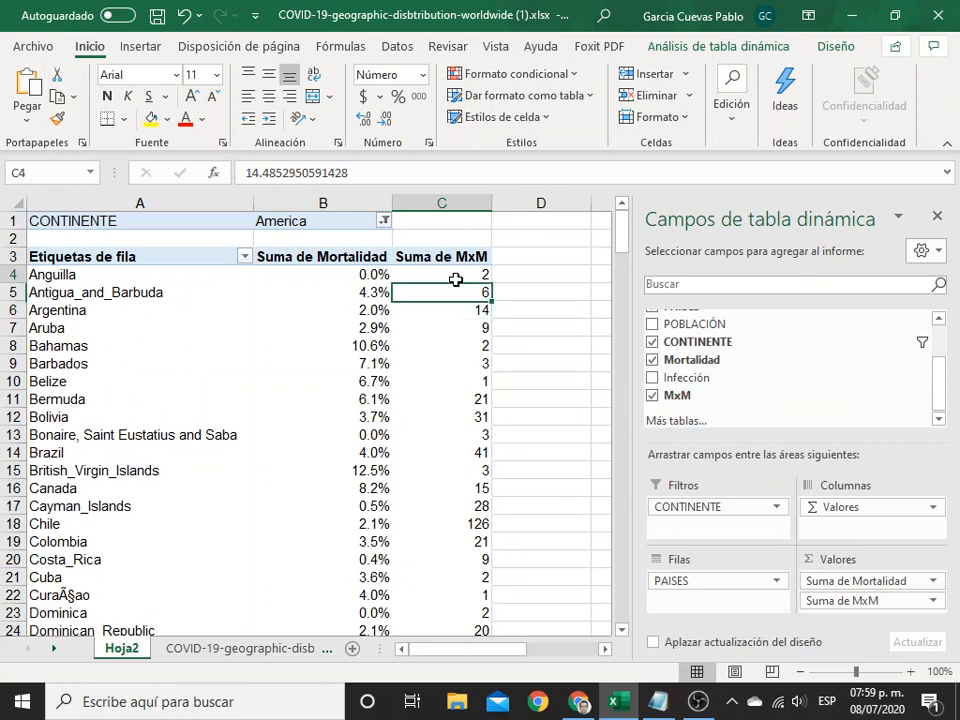
{"action": "mouse_move", "coordinate": [557, 409]}
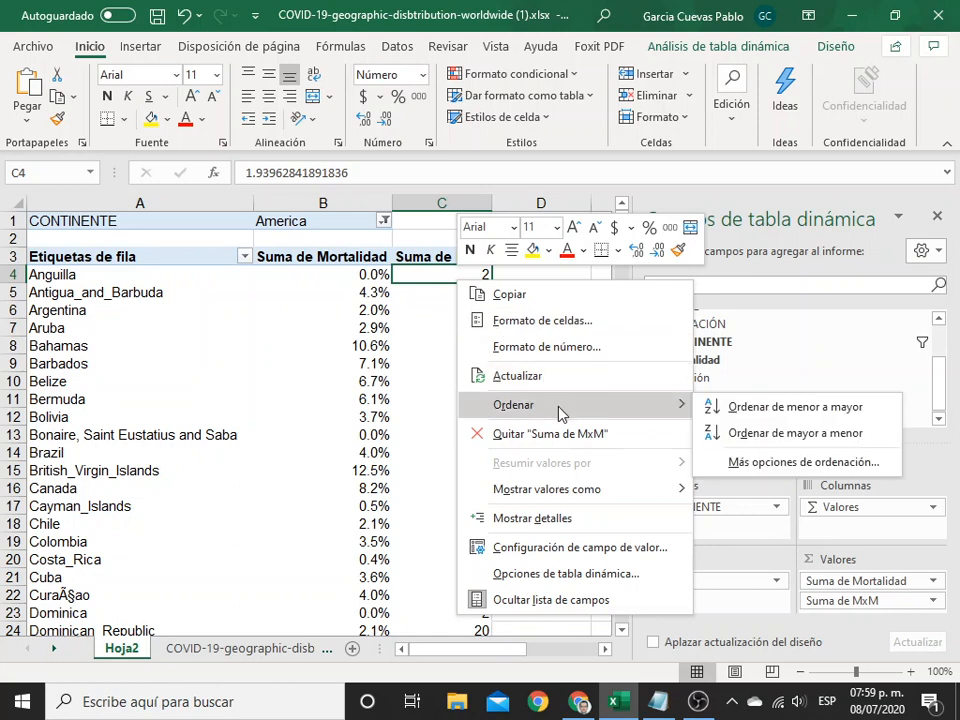
{"action": "left_click", "coordinate": [765, 432]}
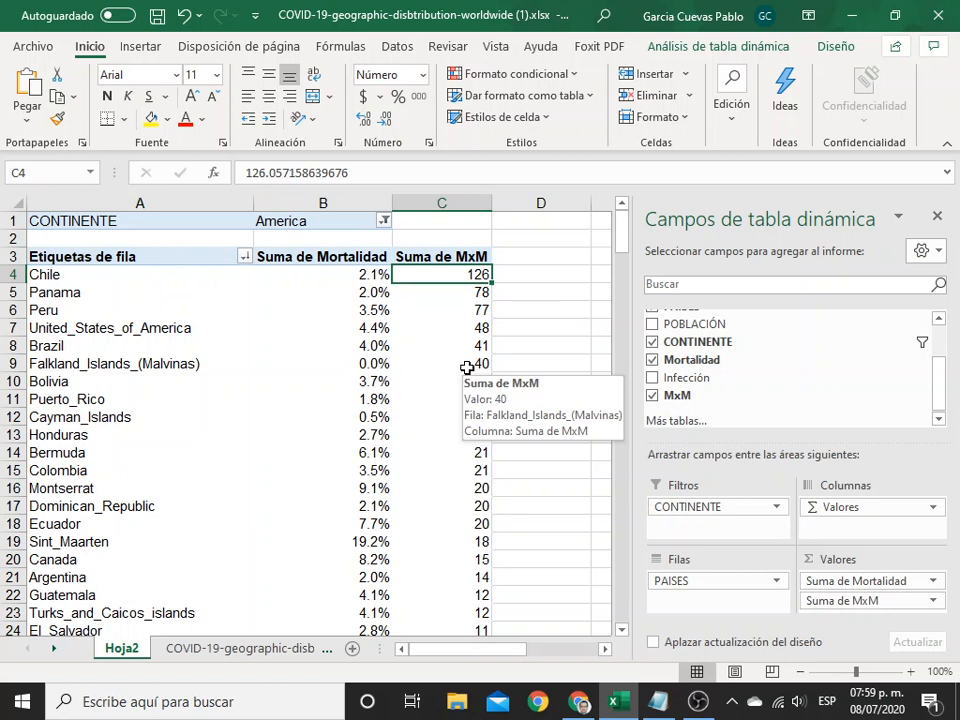
{"action": "left_click", "coordinate": [482, 292]}
{"action": "left_click", "coordinate": [483, 312]}
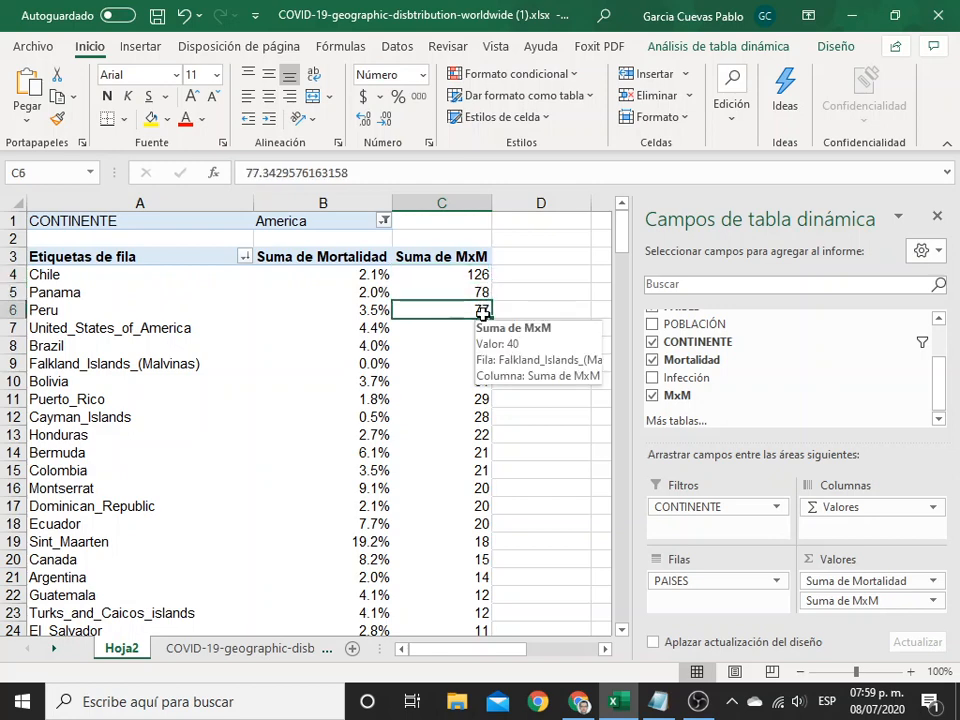
{"action": "left_click", "coordinate": [482, 327]}
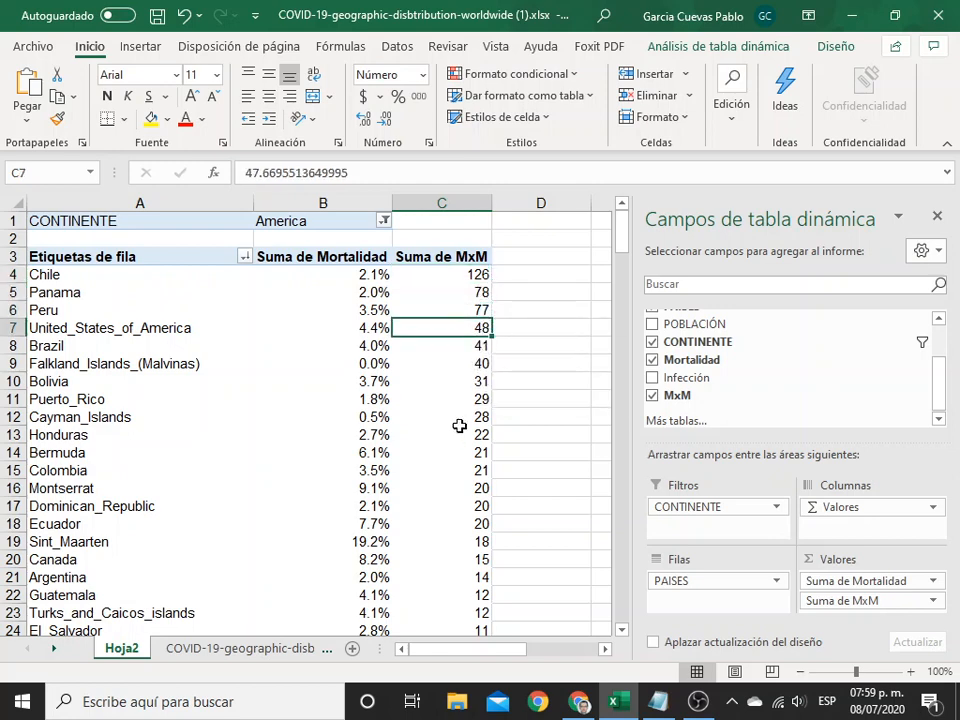
Examine Mexico's row and the remaining American countries in the list ranked by Suma de MxM
{"action": "scroll", "coordinate": [169, 420], "scroll_direction": "down", "scroll_amount": 1}
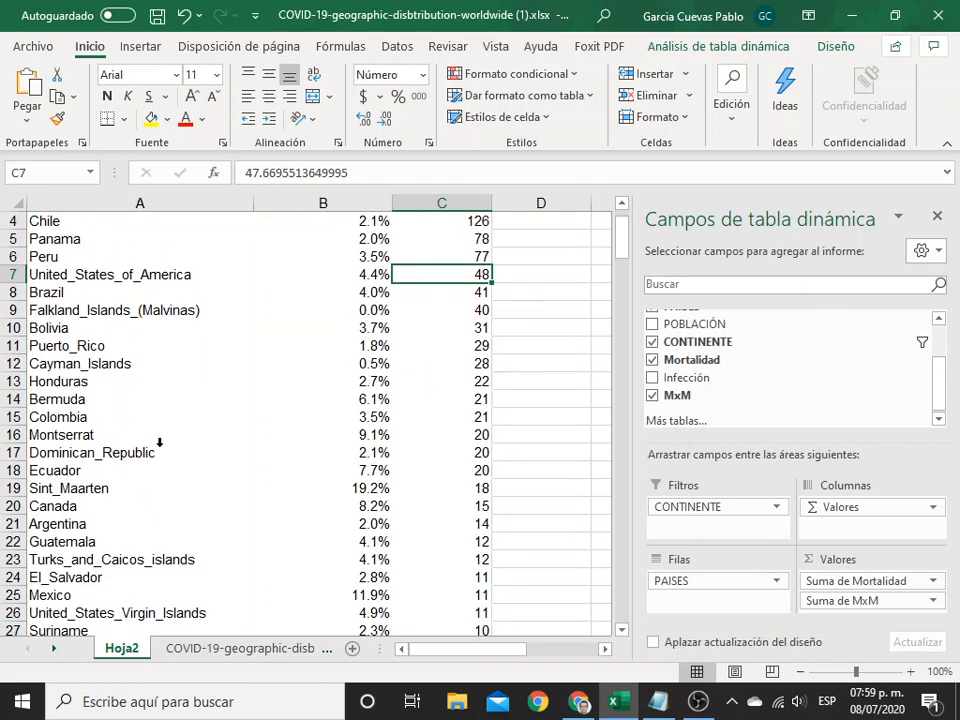
{"action": "left_click", "coordinate": [72, 597]}
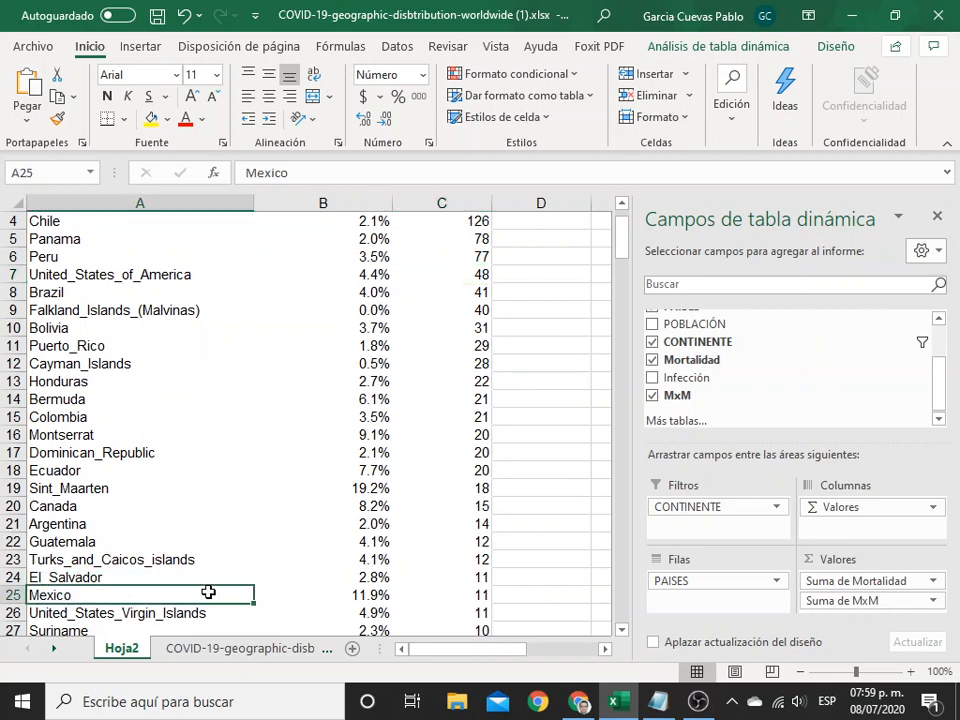
{"action": "left_click_drag", "start_coordinate": [208, 592], "coordinate": [470, 596]}
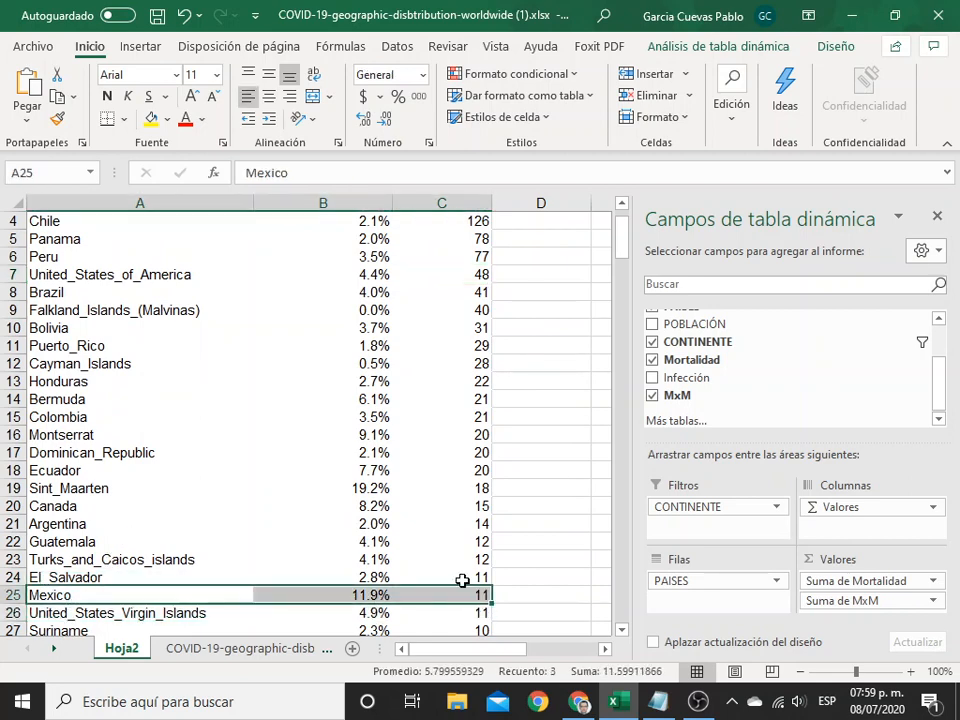
{"action": "scroll", "coordinate": [459, 575], "scroll_direction": "up", "scroll_amount": 1}
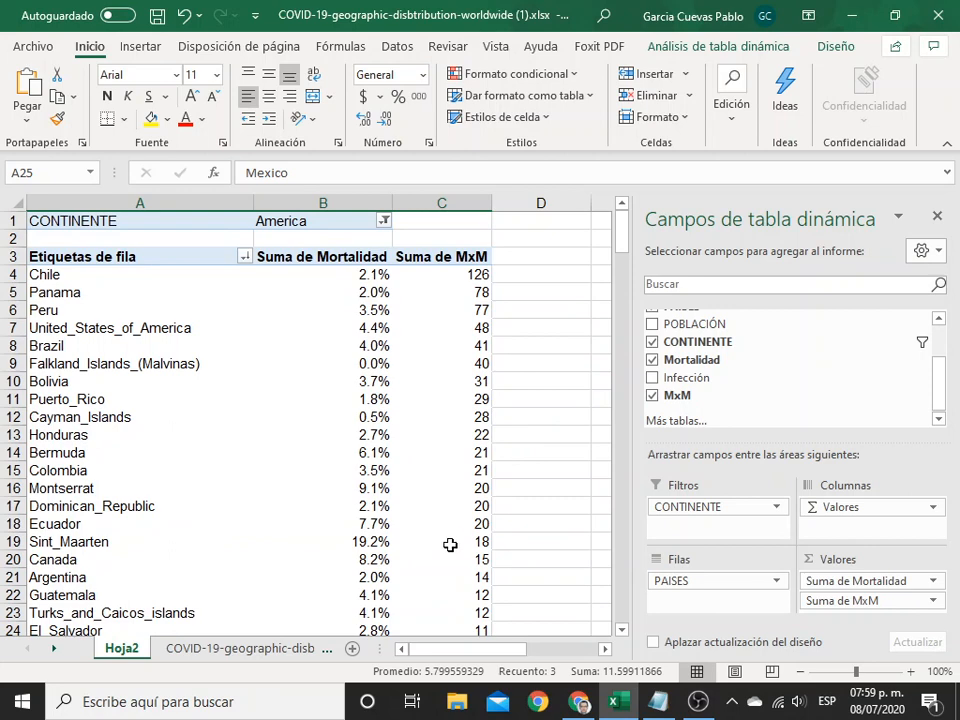
{"action": "left_click", "coordinate": [481, 438]}
{"action": "scroll", "coordinate": [484, 490], "scroll_direction": "down", "scroll_amount": 5}
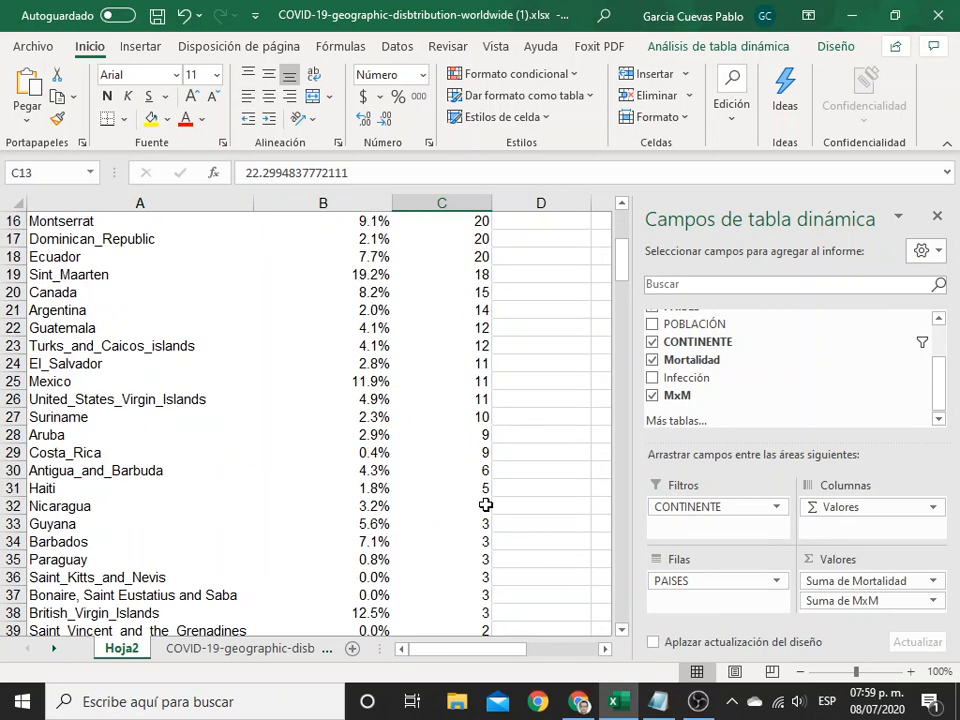
{"action": "scroll", "coordinate": [486, 505], "scroll_direction": "down", "scroll_amount": 1}
{"action": "scroll", "coordinate": [486, 505], "scroll_direction": "up", "scroll_amount": 5}
{"action": "scroll", "coordinate": [480, 508], "scroll_direction": "down", "scroll_amount": 3}
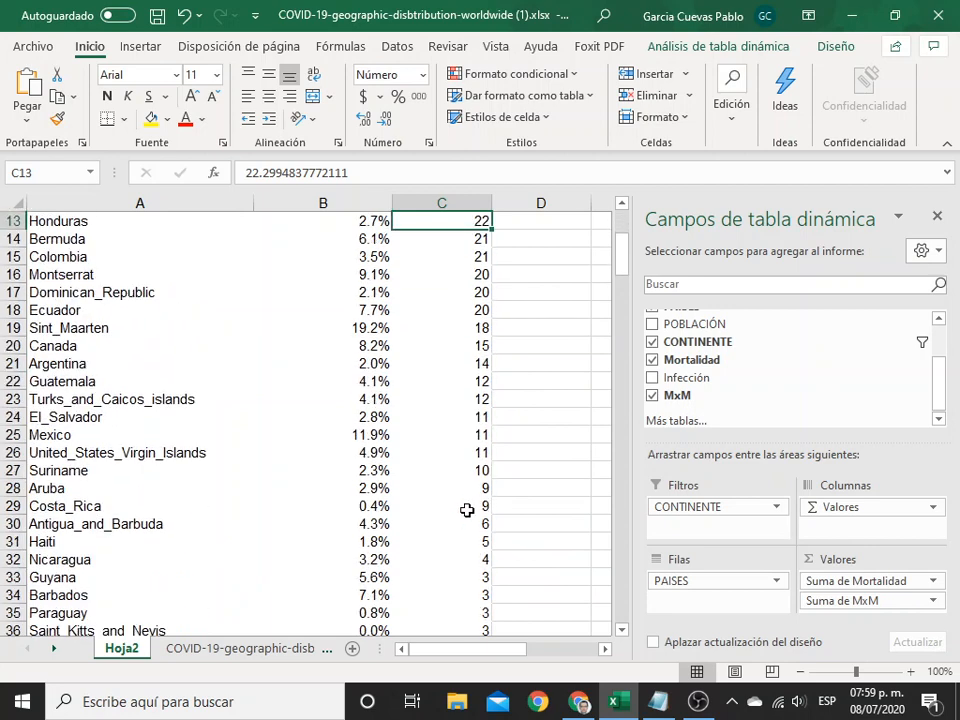
Sort the American countries by Suma de Mortalidad from largest to smallest
{"action": "left_click", "coordinate": [380, 436]}
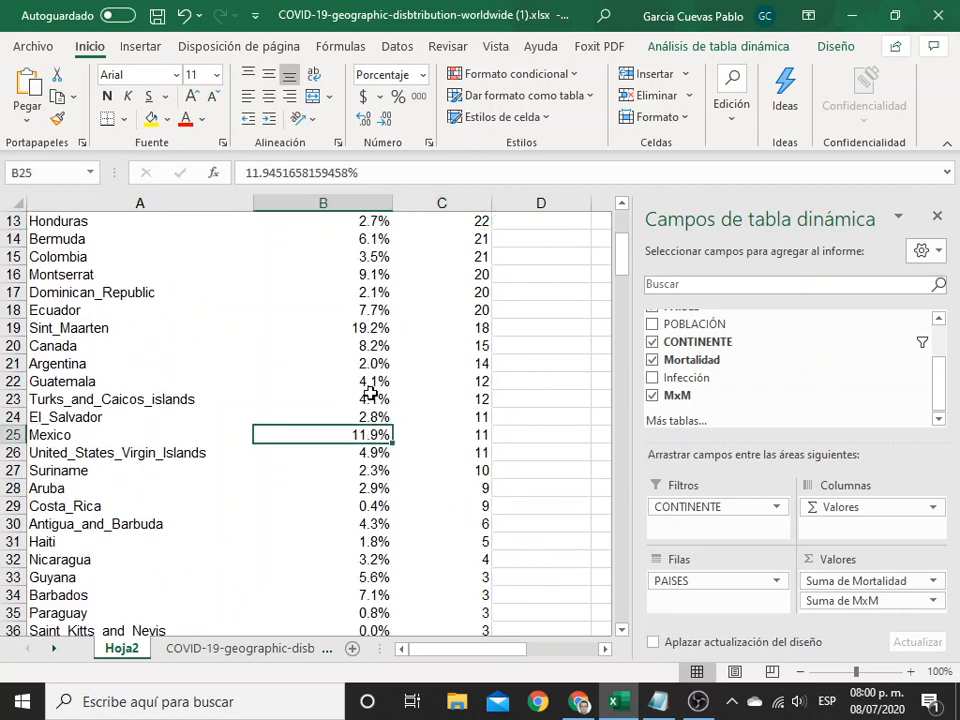
{"action": "right_click", "coordinate": [362, 436]}
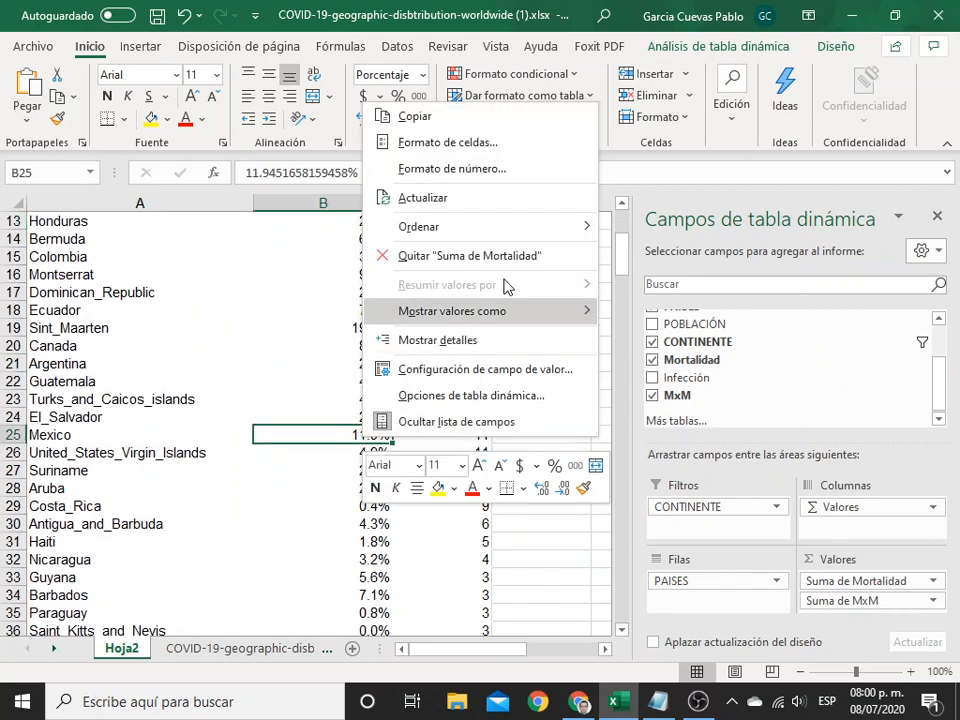
{"action": "mouse_move", "coordinate": [543, 233]}
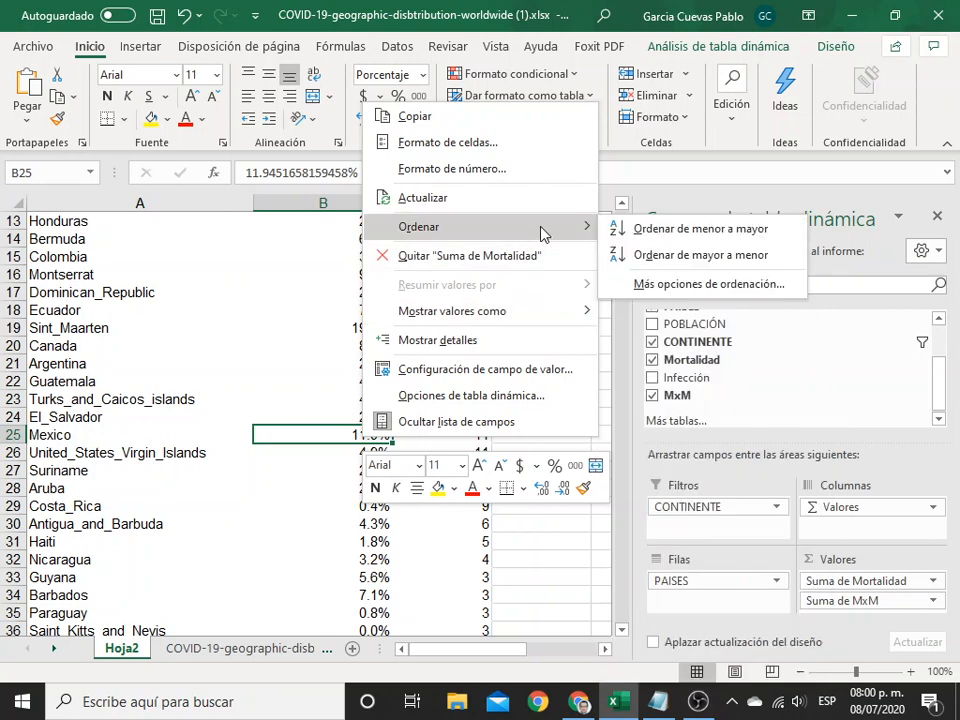
{"action": "left_click", "coordinate": [700, 255]}
{"action": "scroll", "coordinate": [395, 408], "scroll_direction": "up", "scroll_amount": 4}
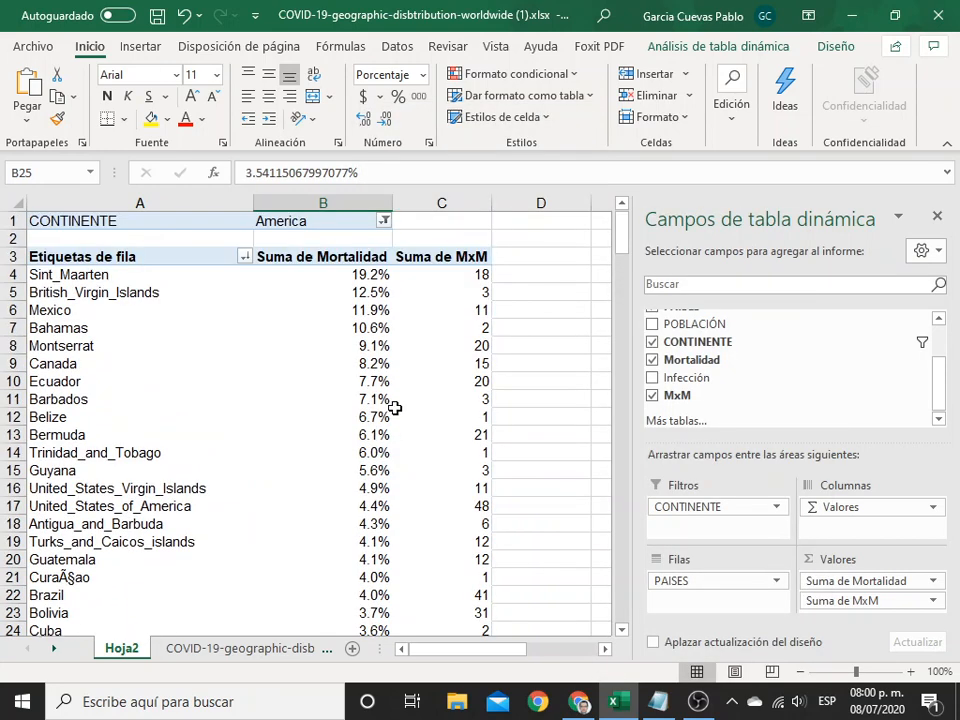
Compare Mexico's row with the full Suma de Mortalidad column and its Total general value
{"action": "left_click_drag", "start_coordinate": [64, 310], "coordinate": [462, 312]}
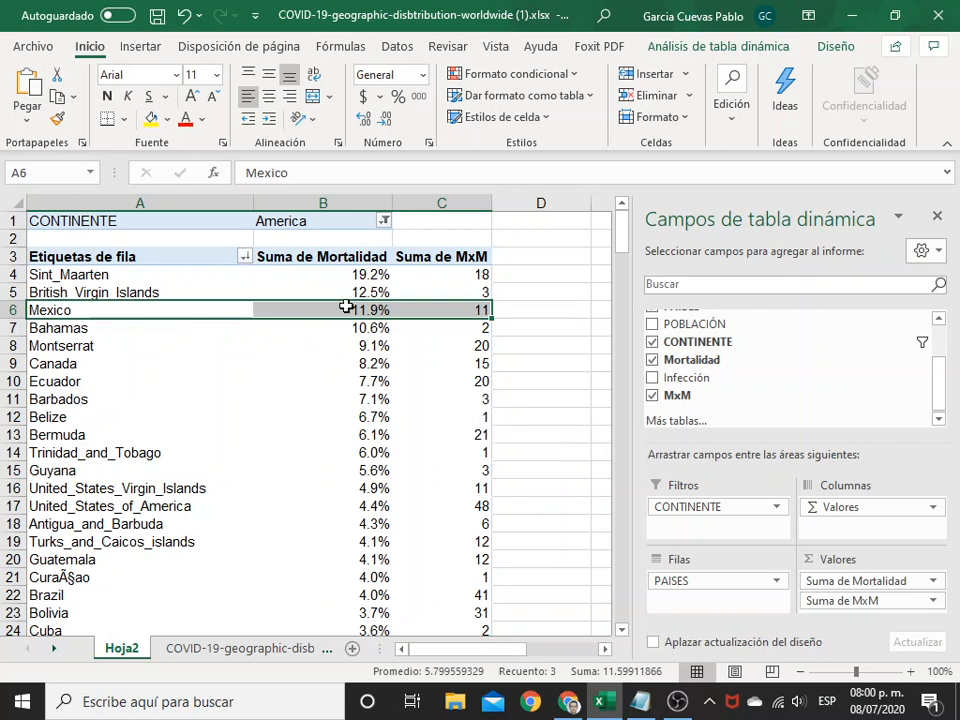
{"action": "left_click_drag", "start_coordinate": [349, 274], "coordinate": [361, 582]}
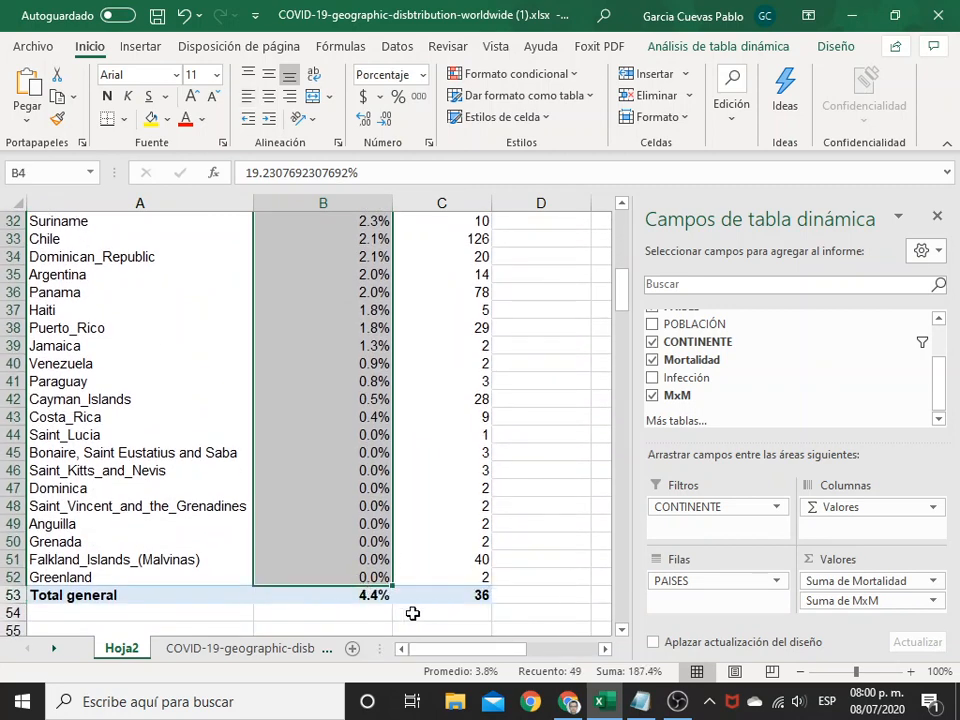
{"action": "left_click", "coordinate": [368, 597]}
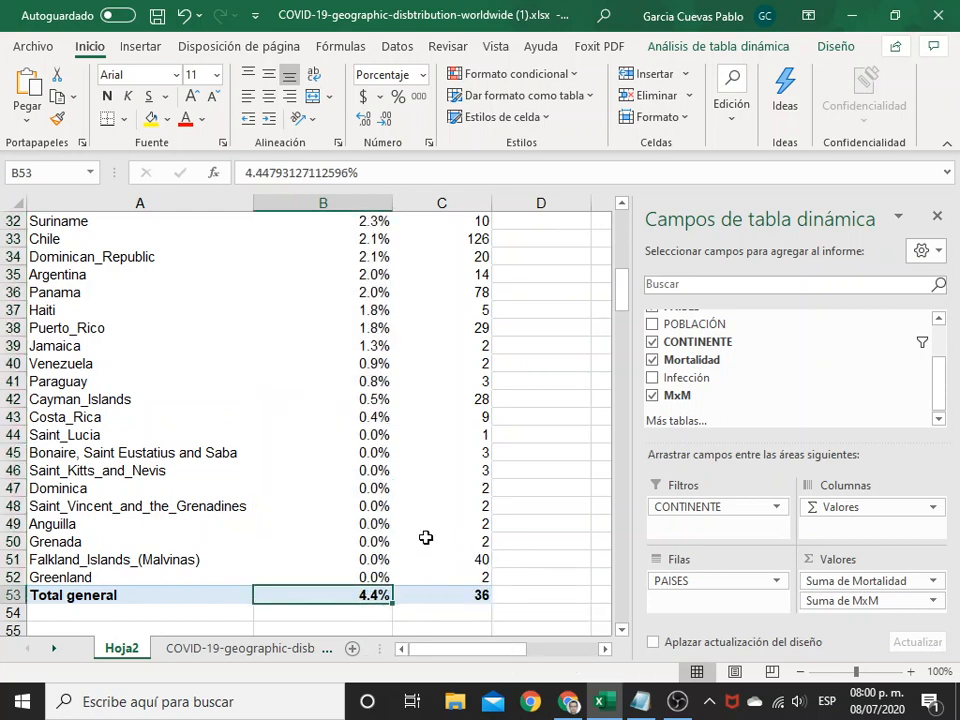
{"action": "scroll", "coordinate": [425, 535], "scroll_direction": "up", "scroll_amount": 4}
{"action": "scroll", "coordinate": [424, 534], "scroll_direction": "up", "scroll_amount": 6}
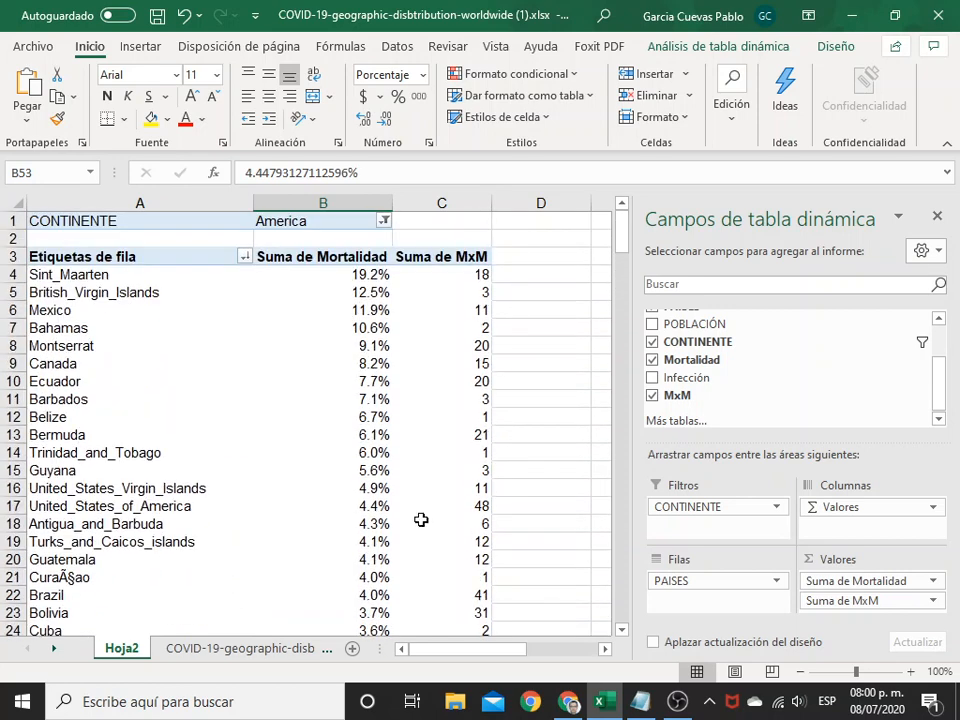
Compare Mexico's mortality with Sint_Maarten, British_Virgin_Islands, Bahamas and United_States_of_America
{"action": "left_click", "coordinate": [370, 311]}
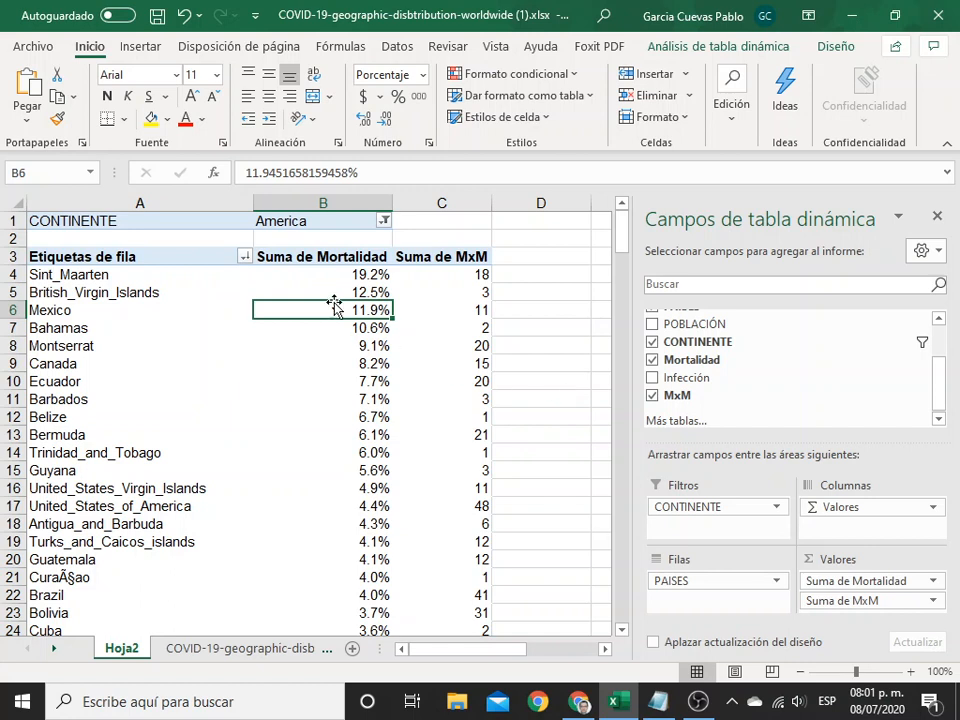
{"action": "left_click_drag", "start_coordinate": [336, 279], "coordinate": [343, 297]}
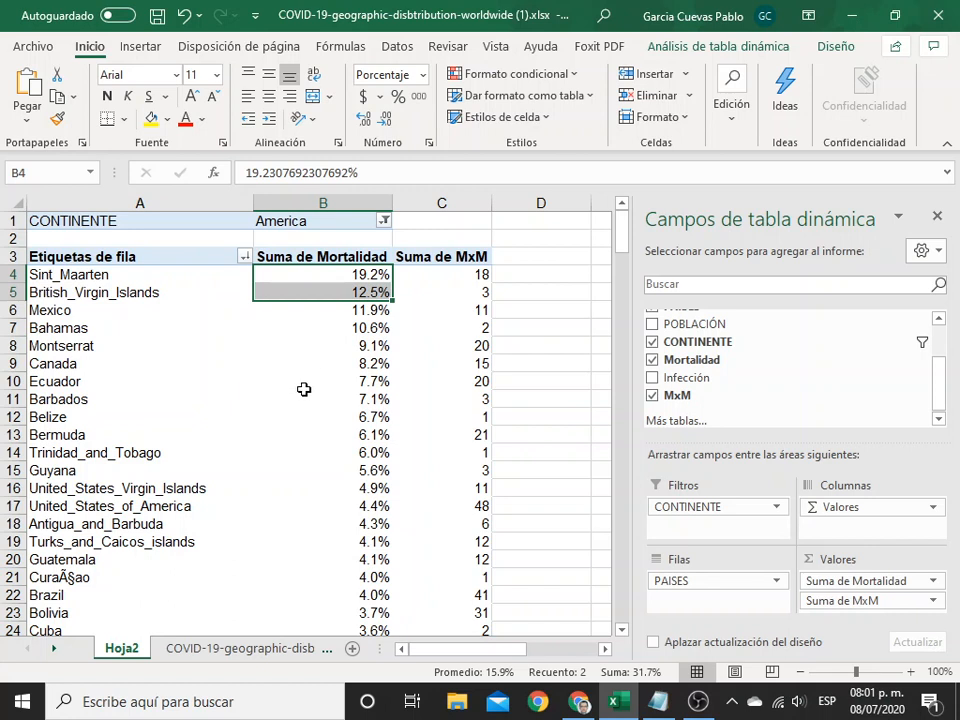
{"action": "left_click", "coordinate": [318, 330]}
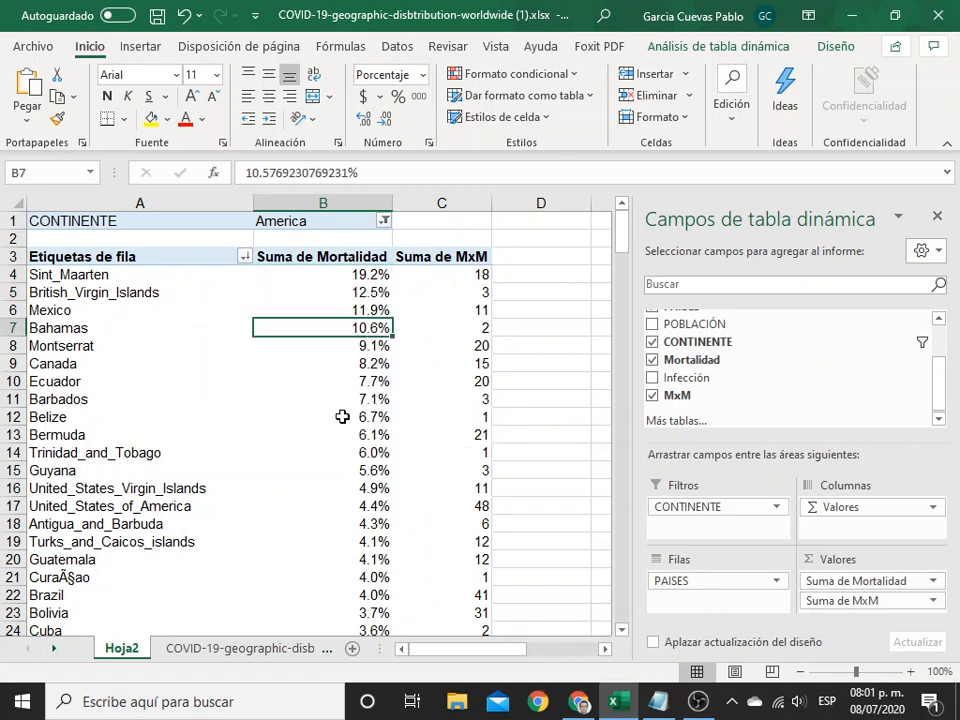
{"action": "left_click_drag", "start_coordinate": [162, 509], "coordinate": [294, 508]}
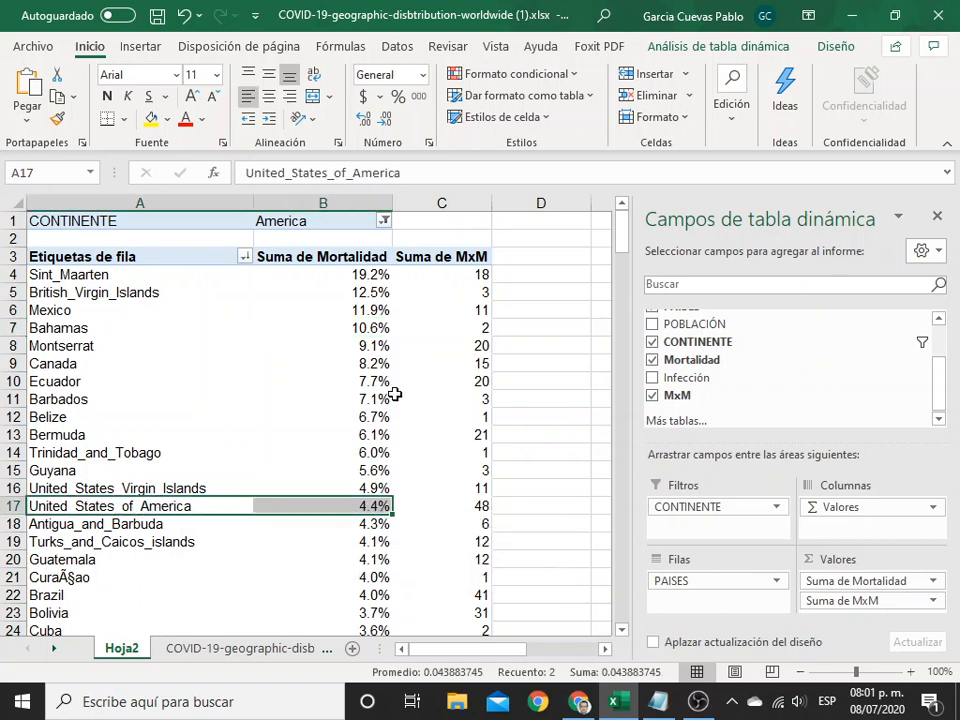
{"action": "left_click", "coordinate": [371, 274]}
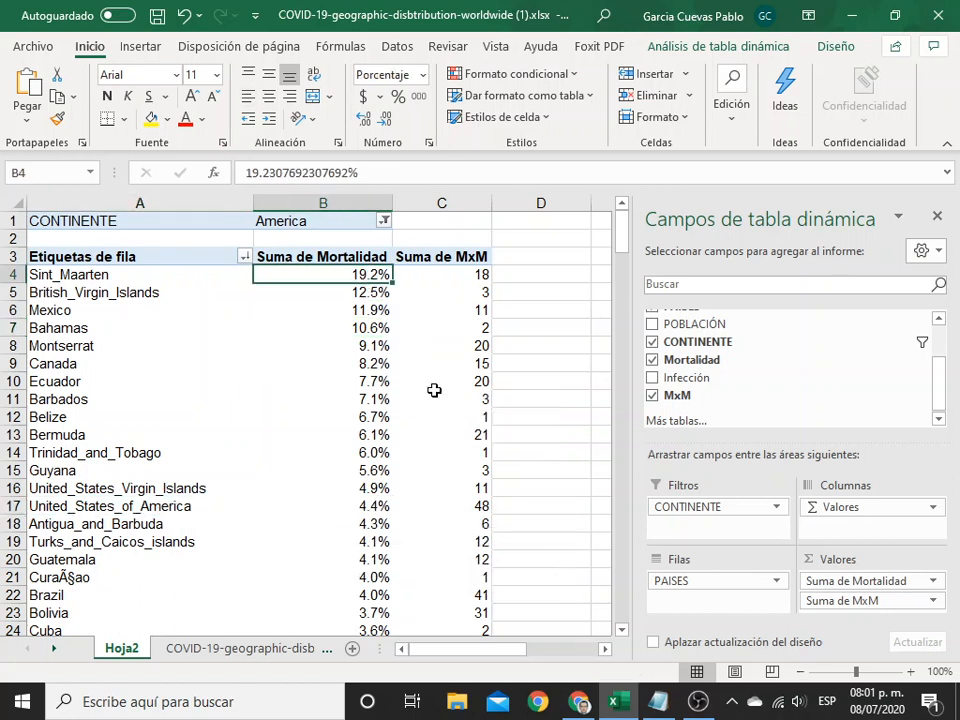
{"action": "mouse_move", "coordinate": [471, 413]}
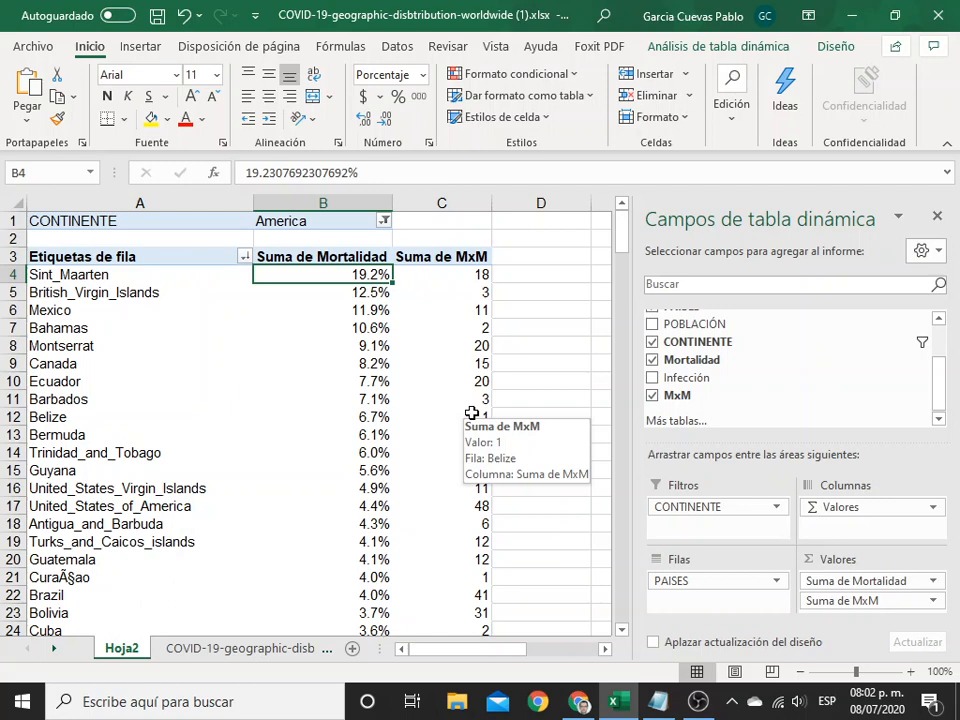
{"action": "left_click", "coordinate": [700, 702]}
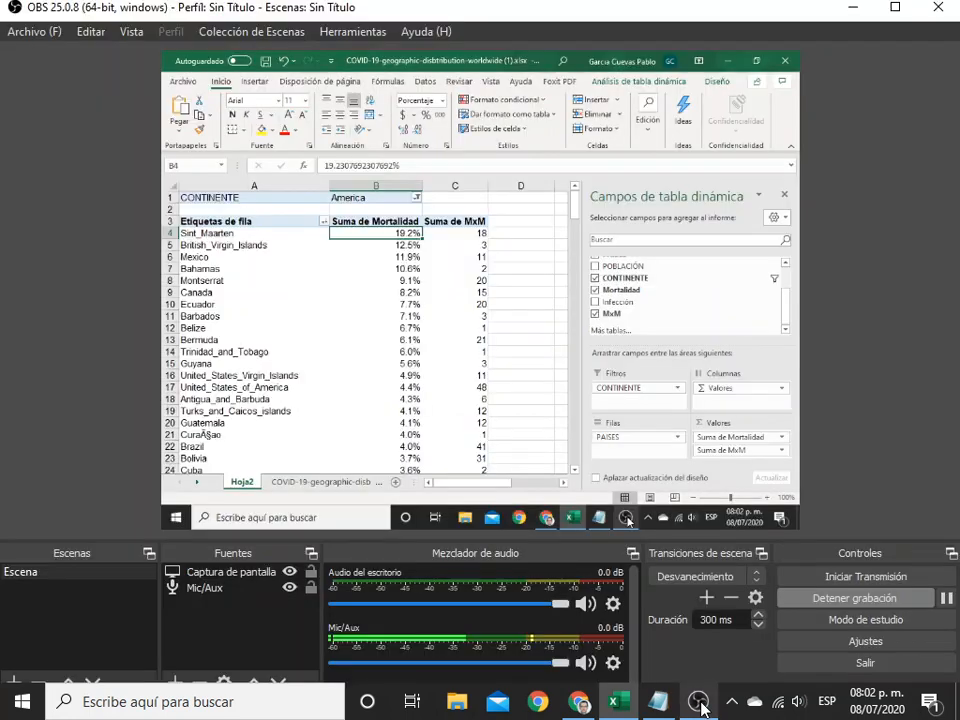